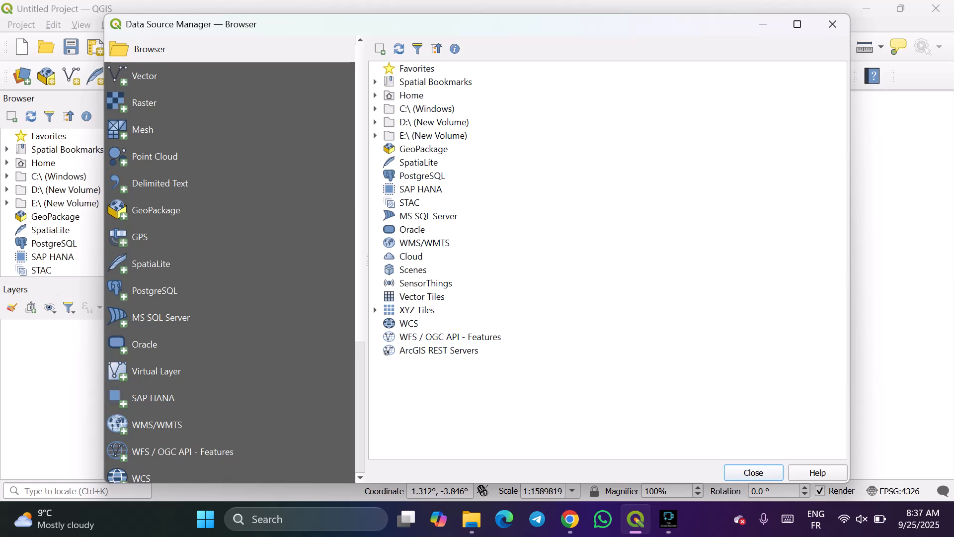
Browse for a vector file dataset in Downloads, Semester 3, QGIS, down to the inner ADMIN-EXPRESS_3-0__SHP__FRA_L93_2021-08-17 folder.
{"action": "left_click", "coordinate": [145, 78]}
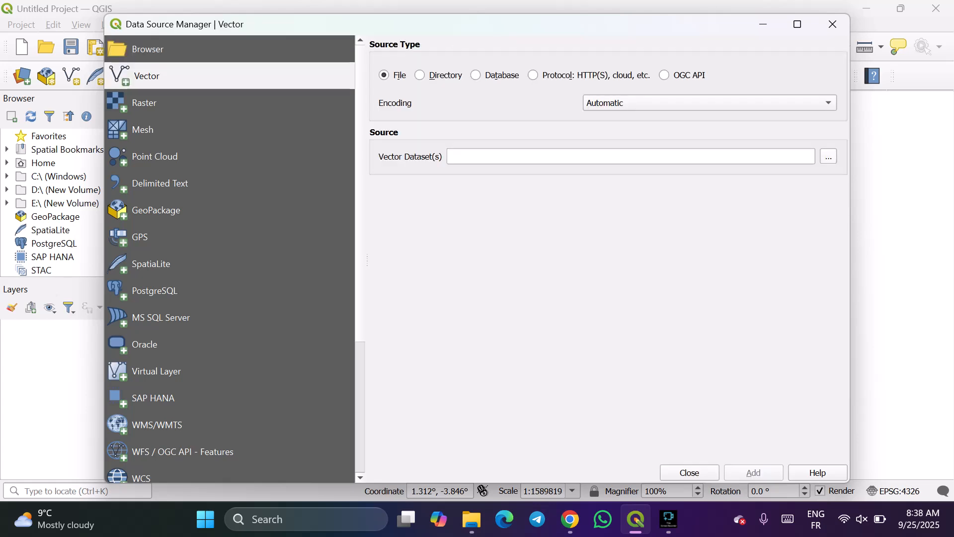
{"action": "left_click", "coordinate": [828, 156]}
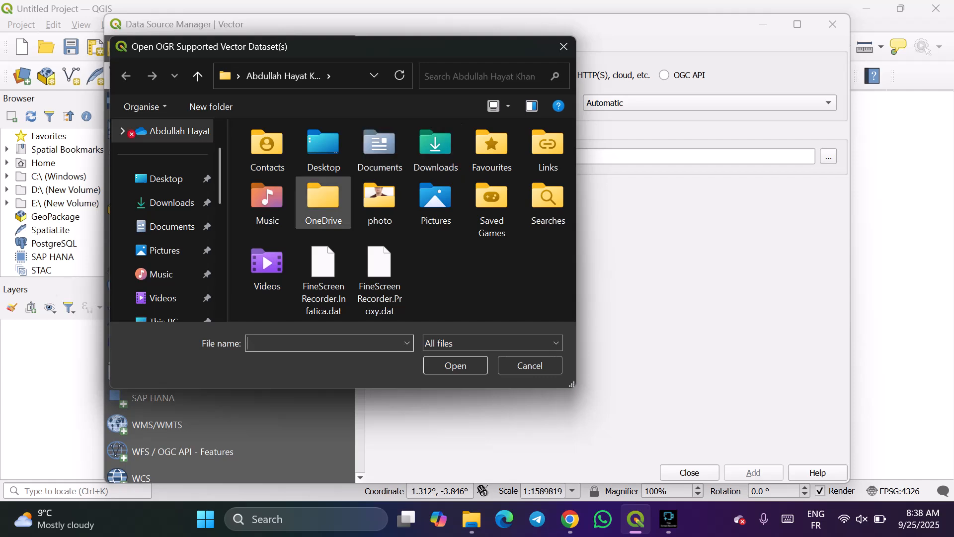
{"action": "left_click", "coordinate": [172, 203]}
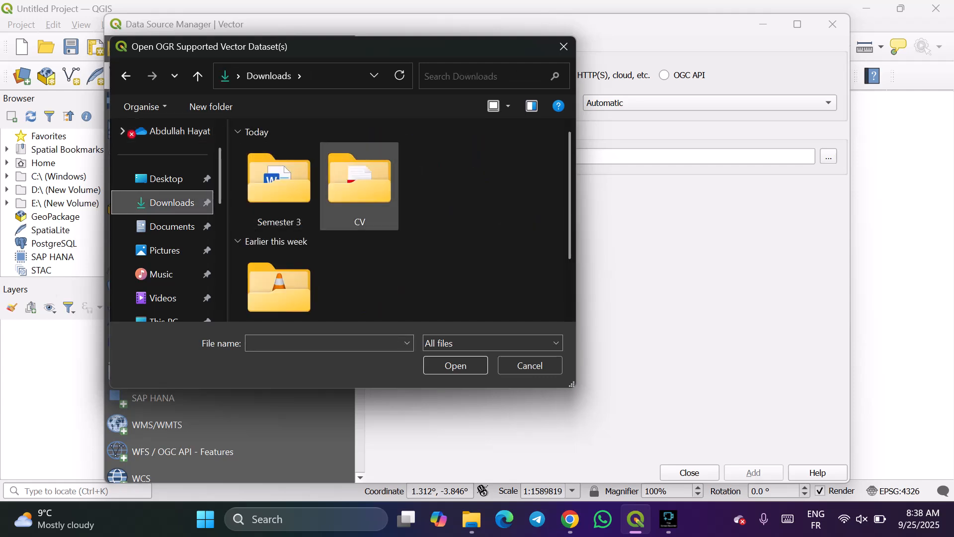
{"action": "double_click", "coordinate": [279, 187]}
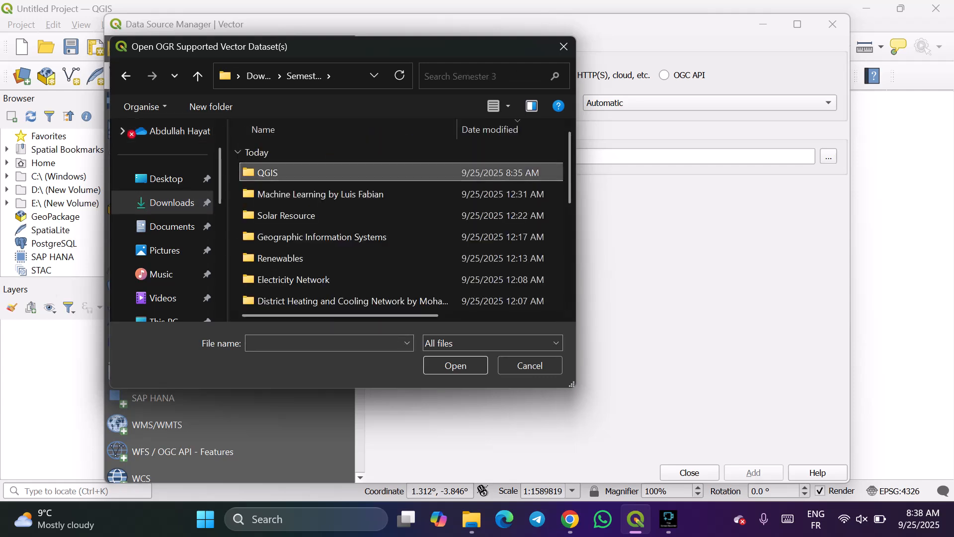
{"action": "double_click", "coordinate": [267, 172]}
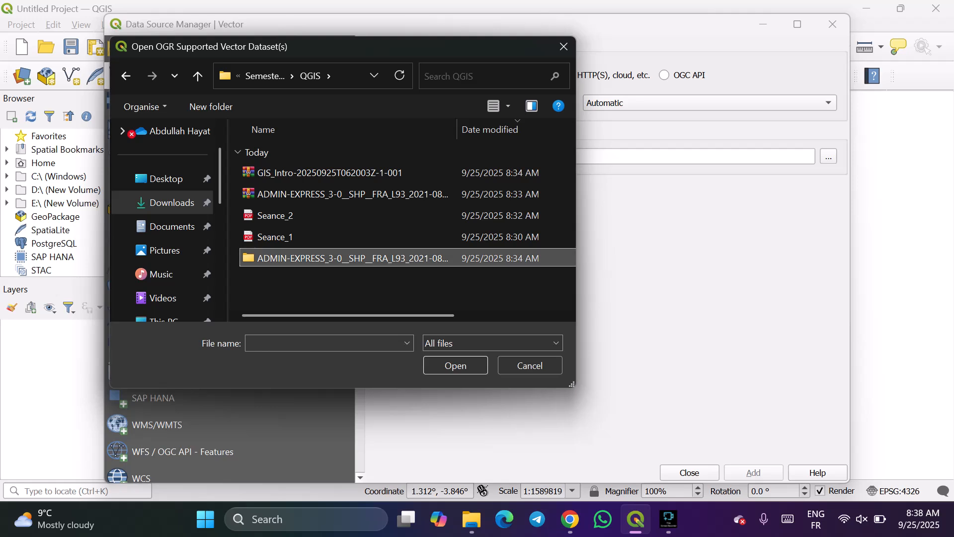
{"action": "double_click", "coordinate": [304, 258]}
{"action": "double_click", "coordinate": [303, 172]}
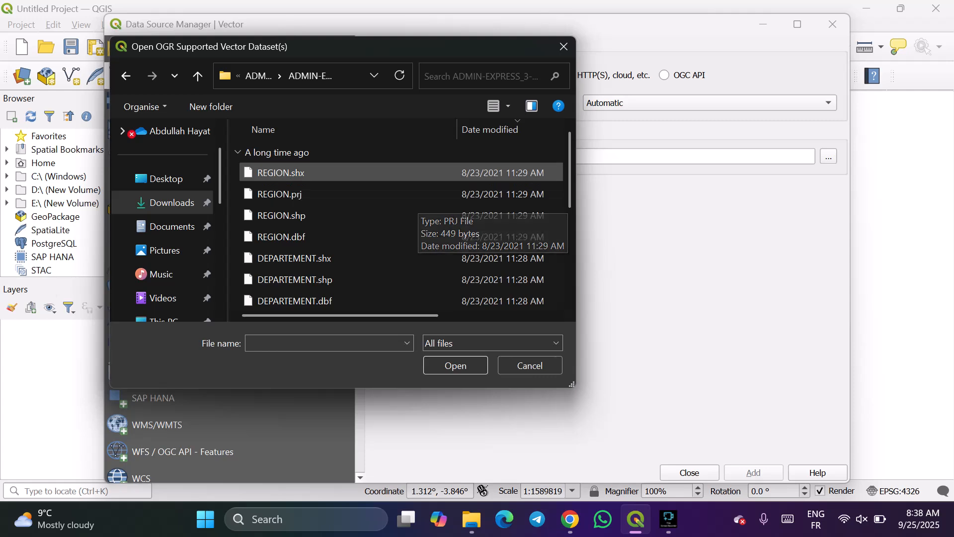
Enlarge the file selection dialog and sort the ADMIN-EXPRESS files by name.
{"action": "double_click", "coordinate": [474, 46]}
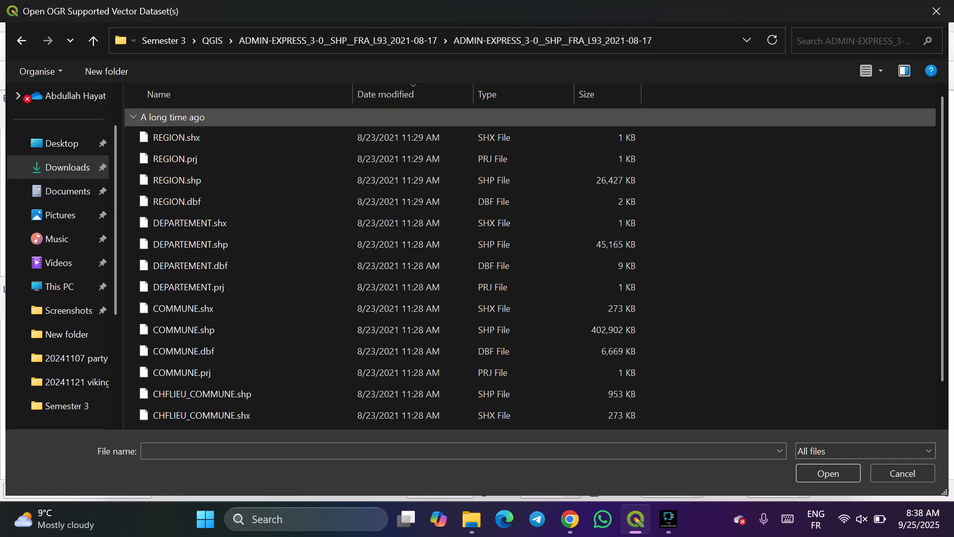
{"action": "scroll", "coordinate": [387, 265], "scroll_direction": "down", "scroll_amount": 1}
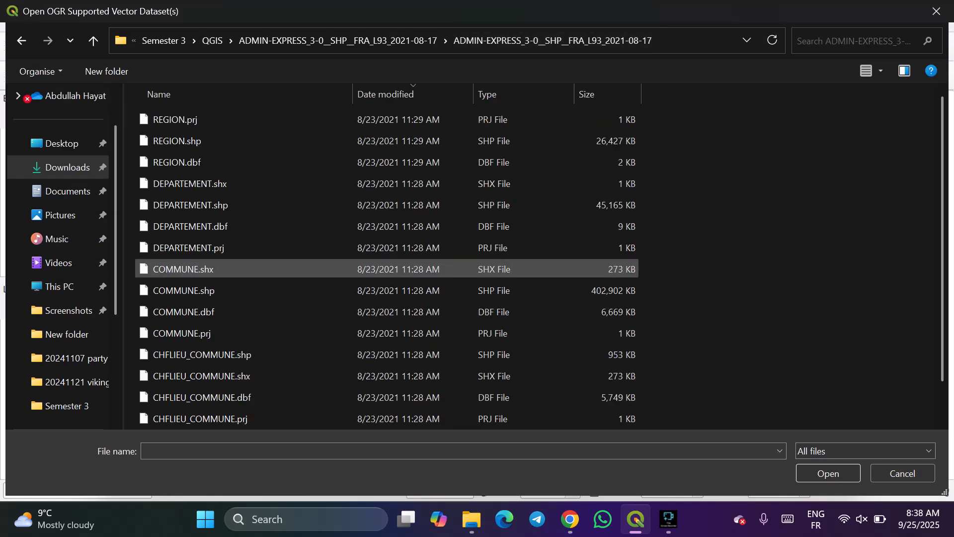
{"action": "scroll", "coordinate": [388, 265], "scroll_direction": "up", "scroll_amount": 1}
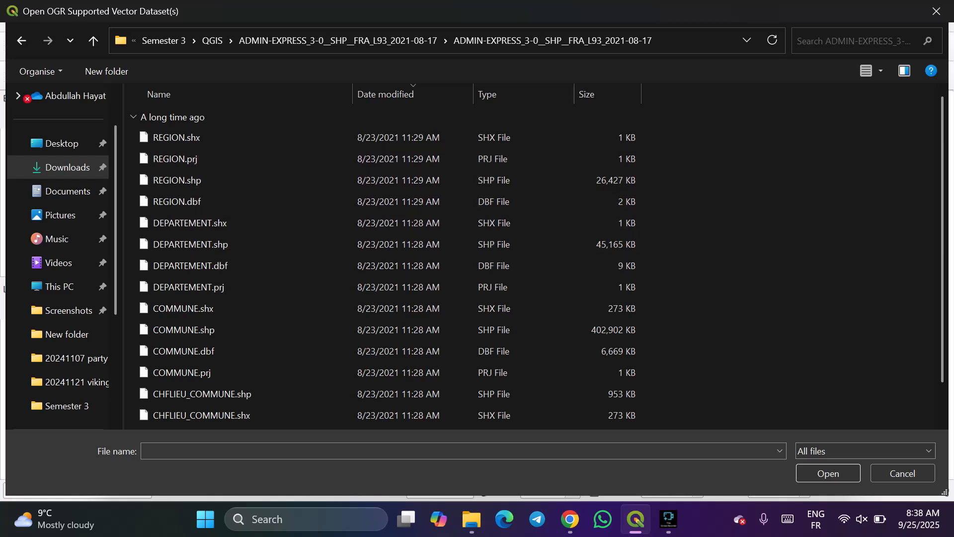
{"action": "left_click", "coordinate": [224, 94]}
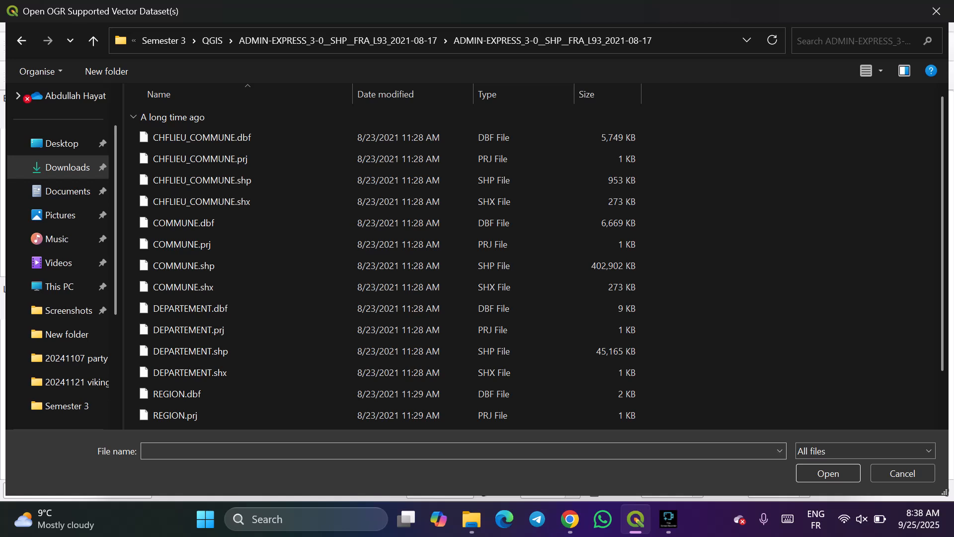
{"action": "left_click", "coordinate": [463, 451]}
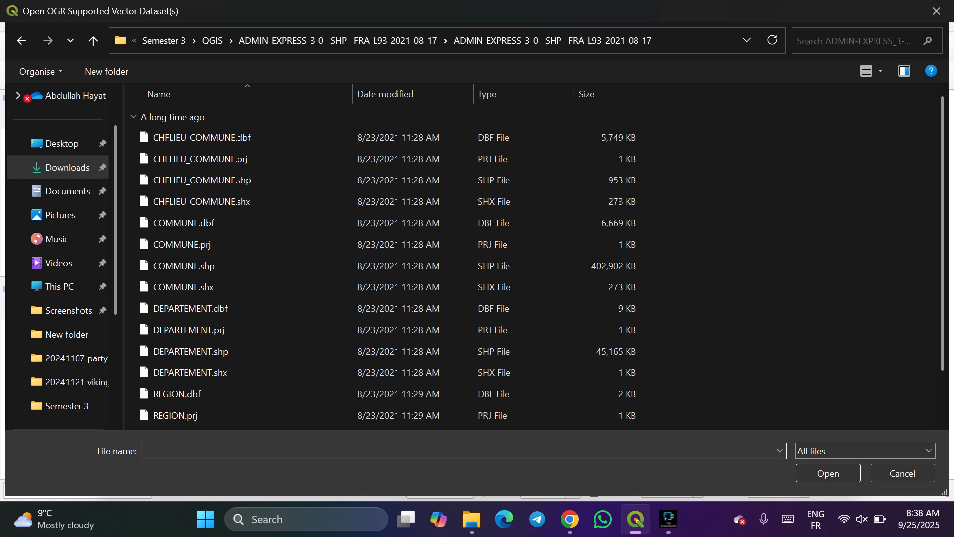
{"action": "left_click", "coordinate": [780, 451]}
{"action": "left_click", "coordinate": [780, 451]}
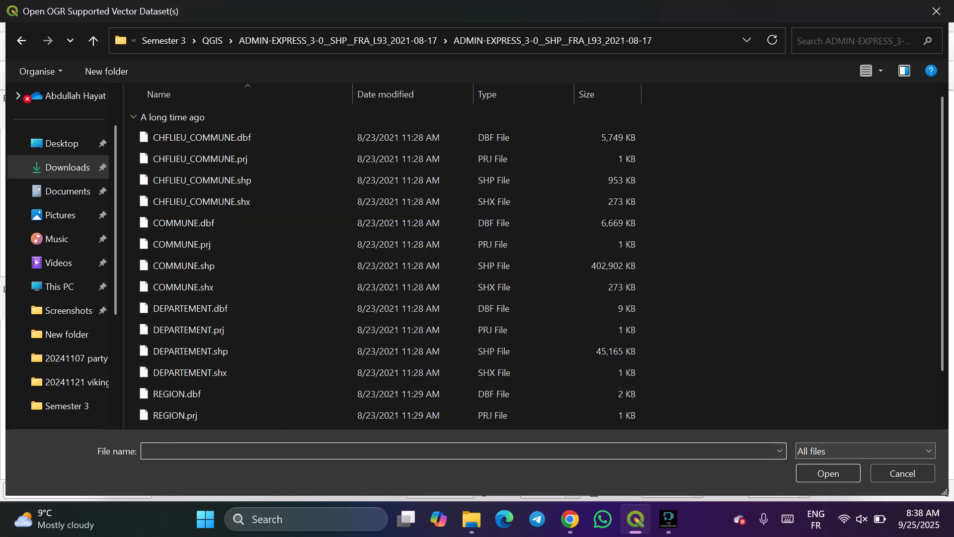
Restrict the listed files to the ESRI Shapefiles format.
{"action": "left_click", "coordinate": [865, 451]}
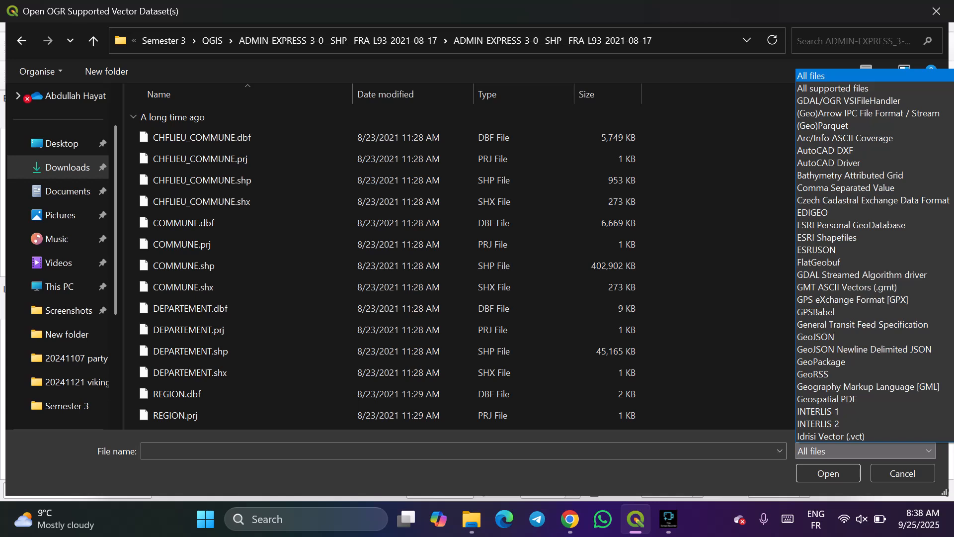
{"action": "key", "text": "Down"}
{"action": "key", "text": "Down"}
{"action": "key", "text": "Down"}
{"action": "key", "text": "Down"}
{"action": "key", "text": "Down"}
{"action": "key", "text": "Down"}
{"action": "key", "text": "Down"}
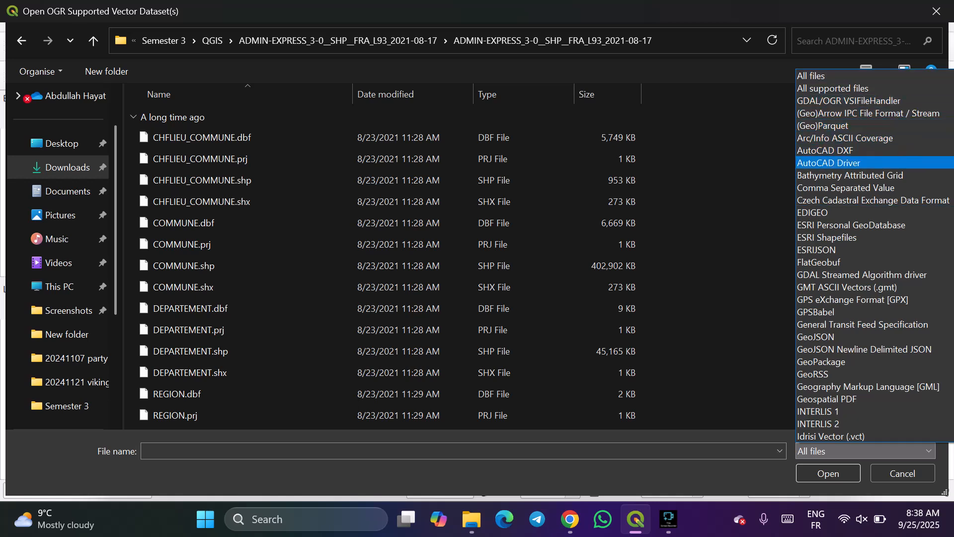
{"action": "key", "text": "Down"}
{"action": "key", "text": "Down"}
{"action": "key", "text": "Down"}
{"action": "key", "text": "Down"}
{"action": "key", "text": "Down"}
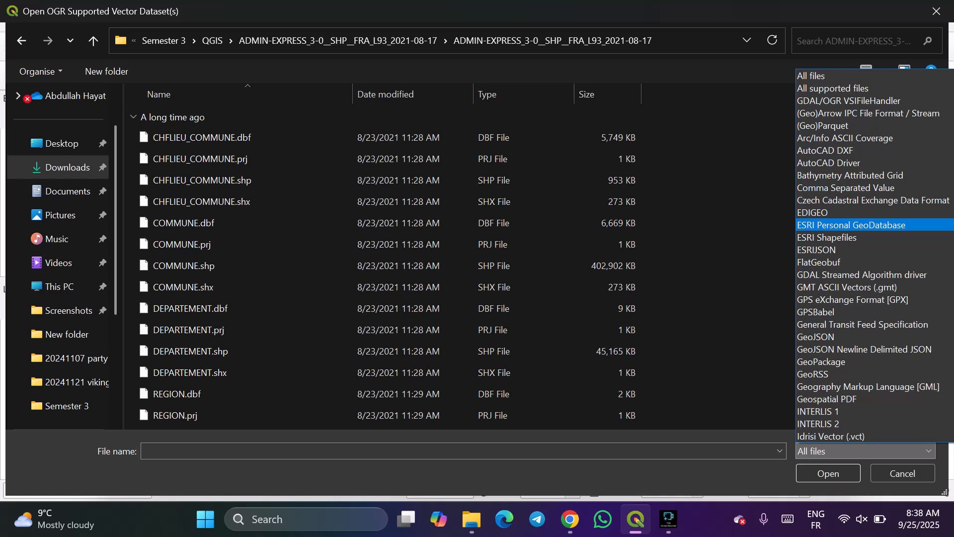
{"action": "key", "text": "Down"}
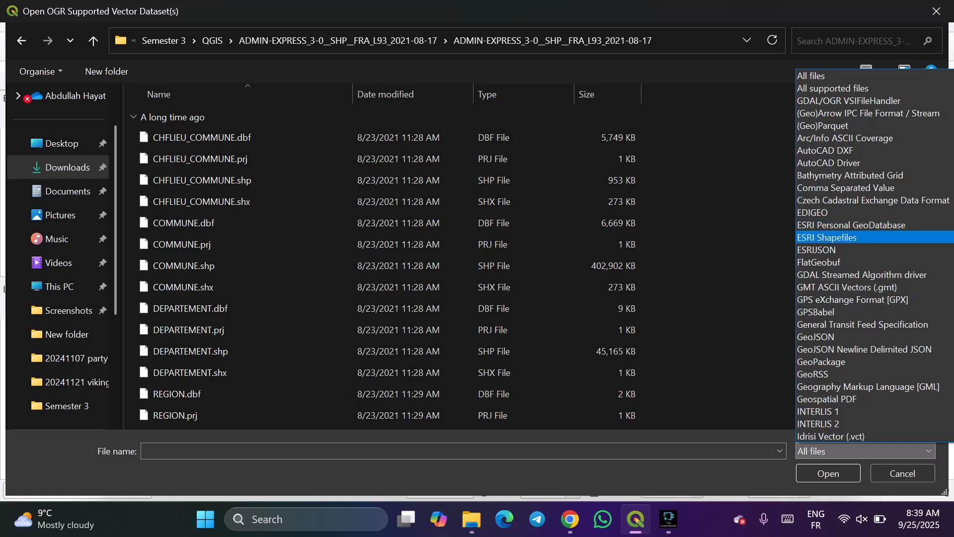
{"action": "key", "text": "Return"}
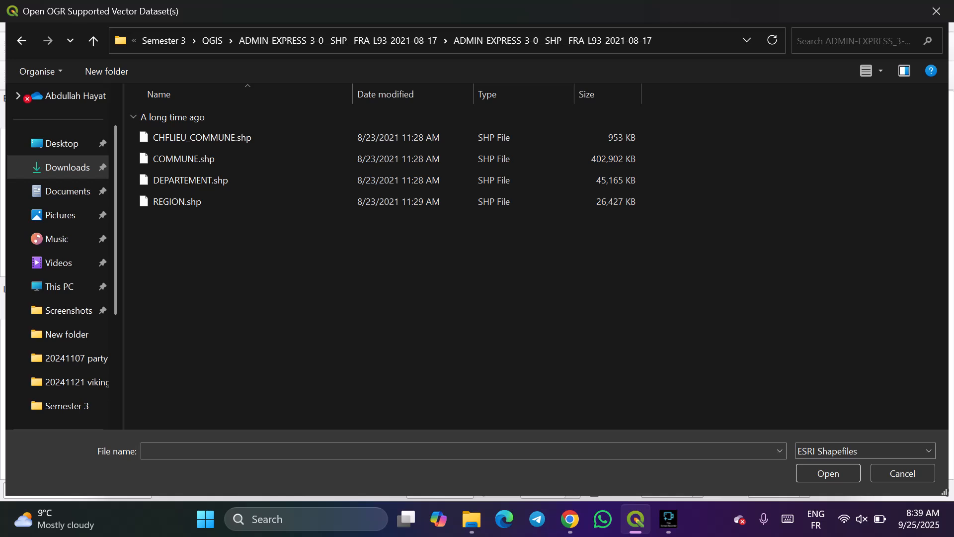
Review the available vector file formats and keep ESRI Shapefiles as the filter.
{"action": "left_click", "coordinate": [866, 451]}
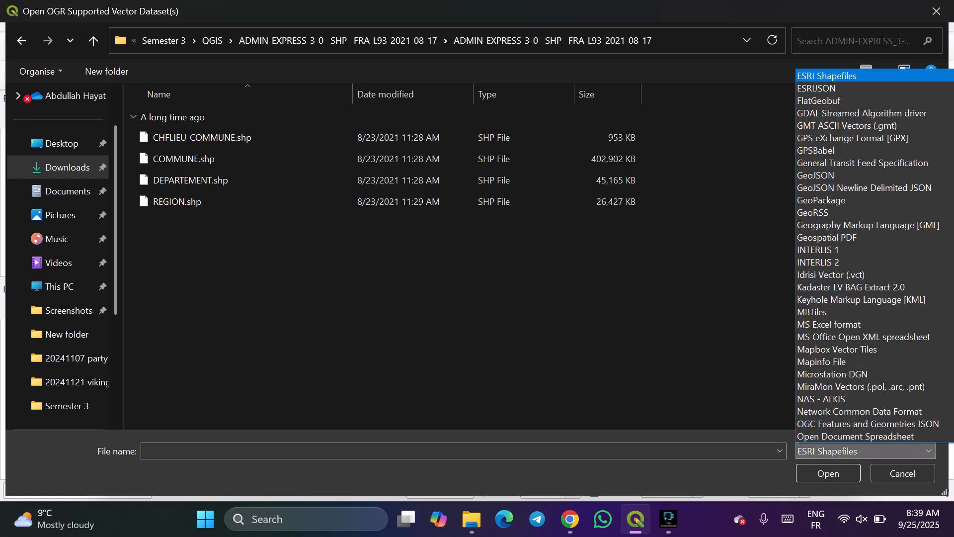
{"action": "scroll", "coordinate": [870, 162], "scroll_direction": "up", "scroll_amount": 3}
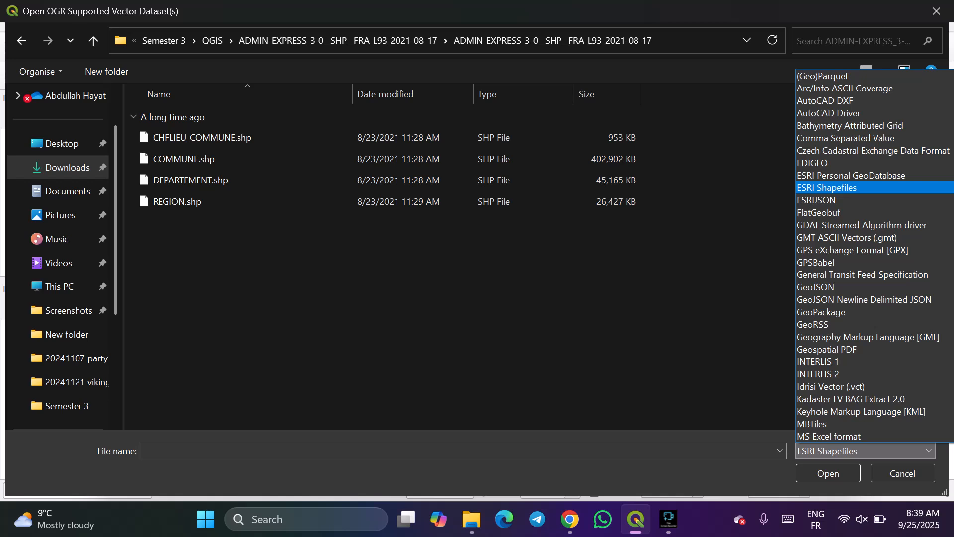
{"action": "left_click", "coordinate": [845, 188]}
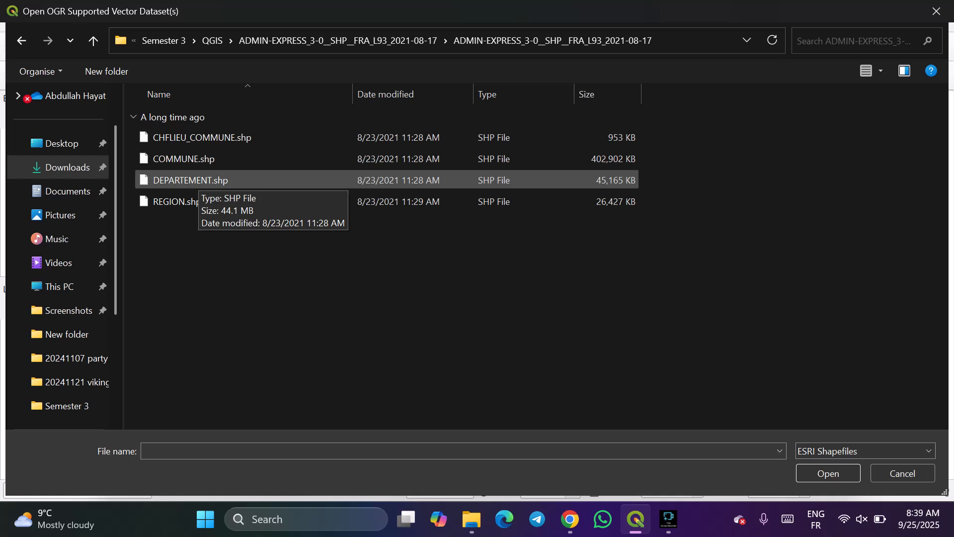
Choose CHFLIEU_COMMUNE.shp, COMMUNE.shp, DEPARTEMENT.shp and REGION.shp together as the vector datasets to load.
{"action": "left_click", "coordinate": [184, 158]}
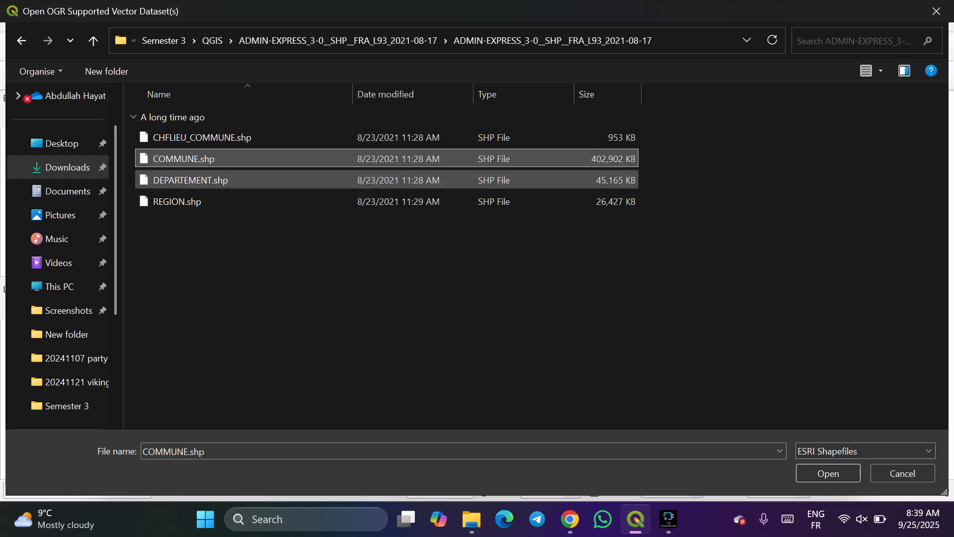
{"action": "left_click", "coordinate": [177, 201], "text": "ctrl"}
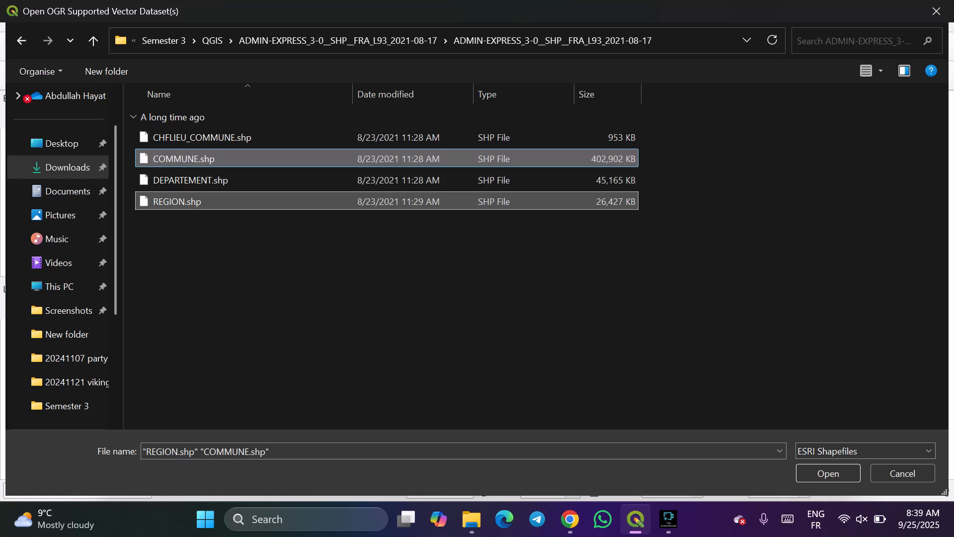
{"action": "left_click_drag", "start_coordinate": [257, 246], "coordinate": [245, 130]}
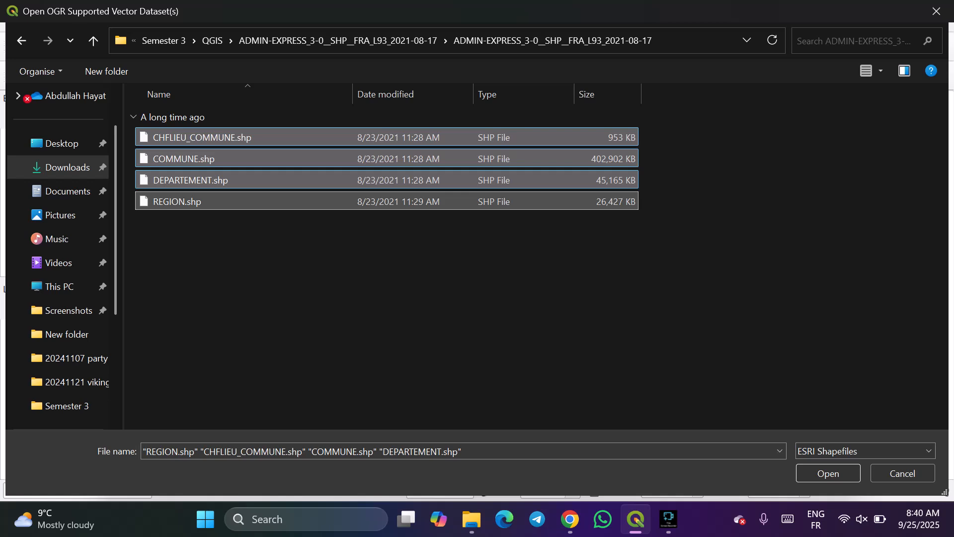
{"action": "left_click", "coordinate": [828, 473]}
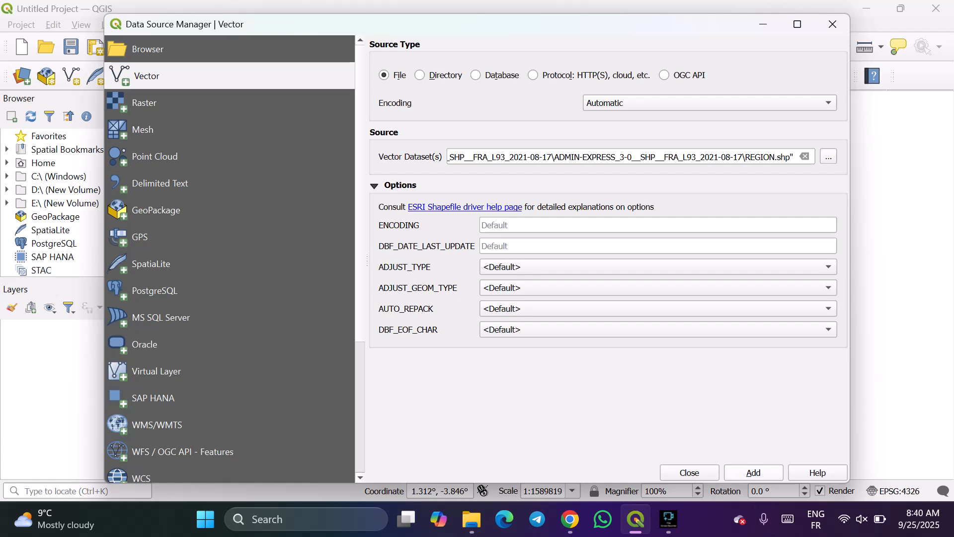
Add the four chosen shapefiles to the project twice and close the Data Source Manager.
{"action": "left_click", "coordinate": [753, 472]}
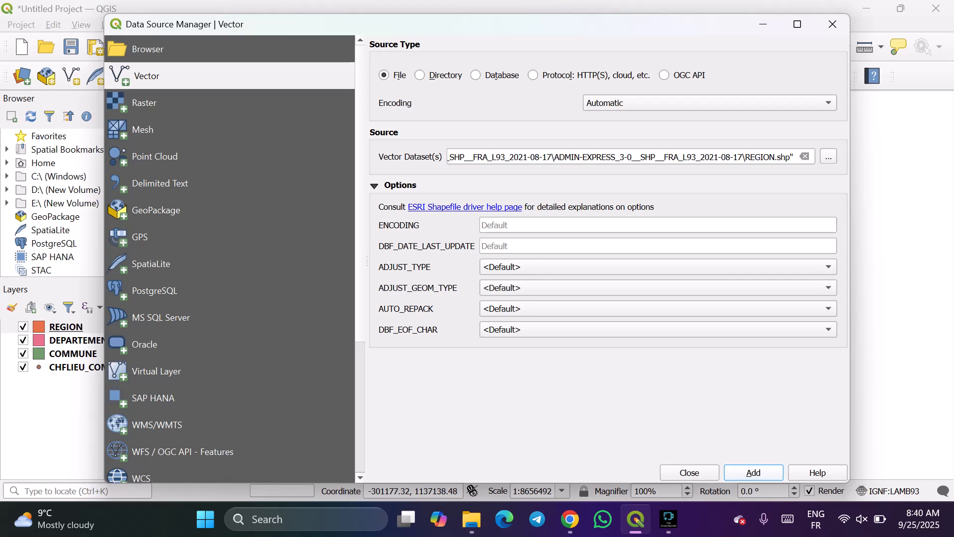
{"action": "left_click", "coordinate": [754, 472]}
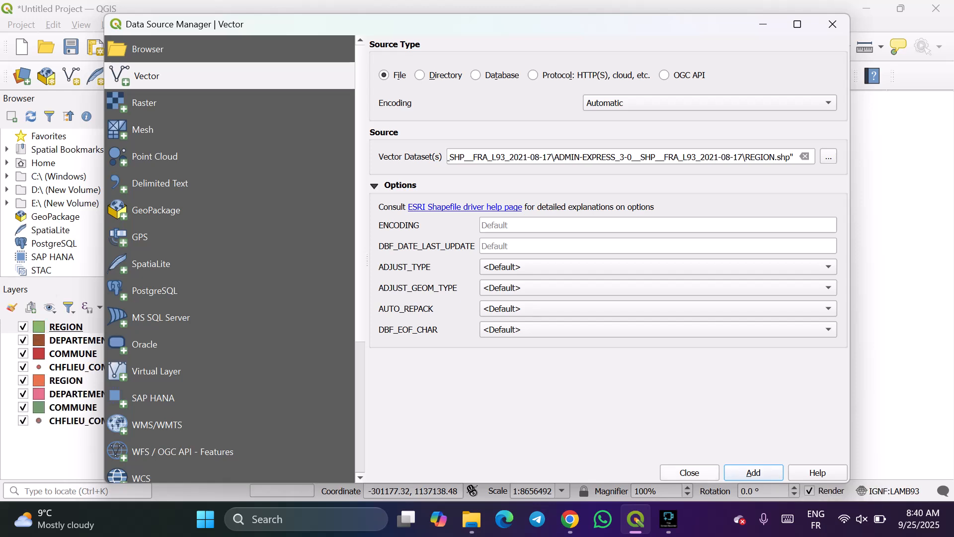
{"action": "left_click", "coordinate": [689, 473]}
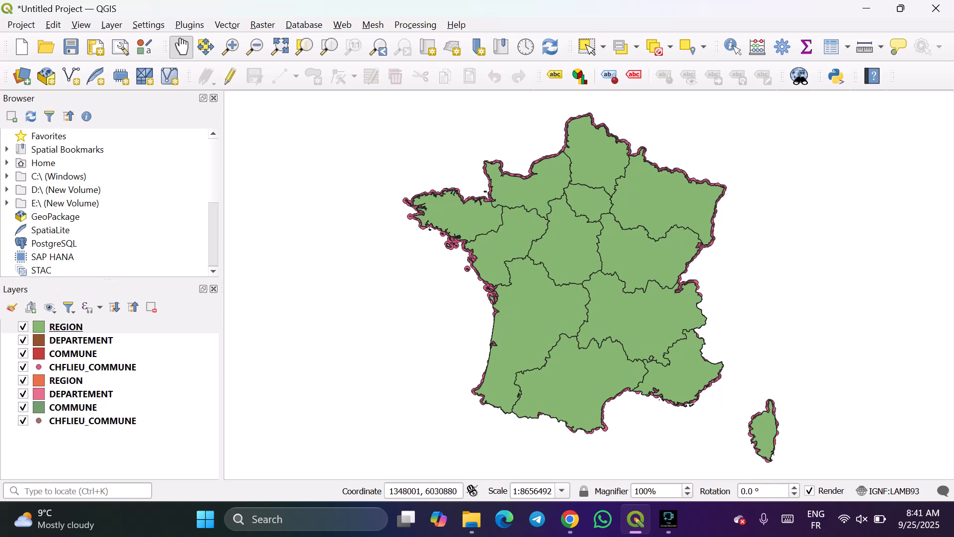
{"action": "left_click", "coordinate": [669, 519]}
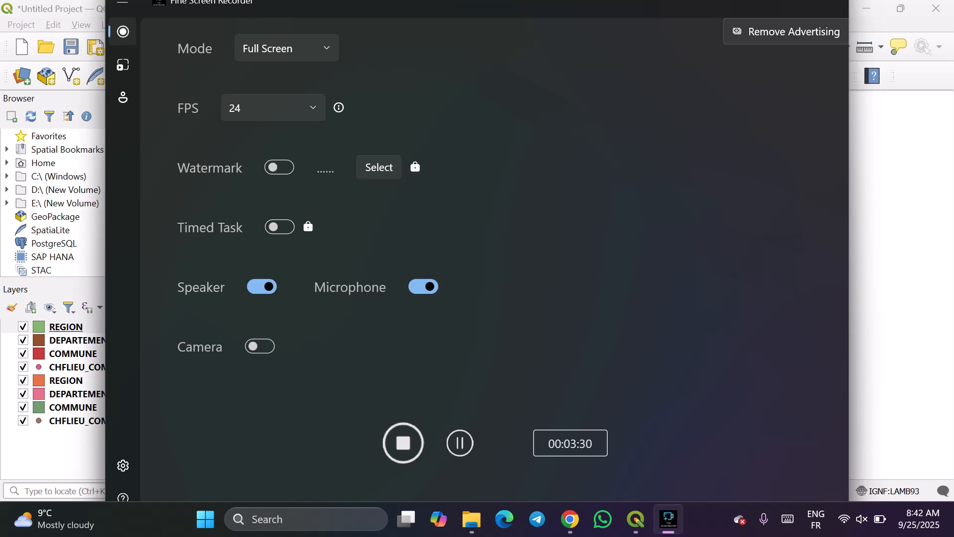
{"action": "left_click", "coordinate": [898, 177]}
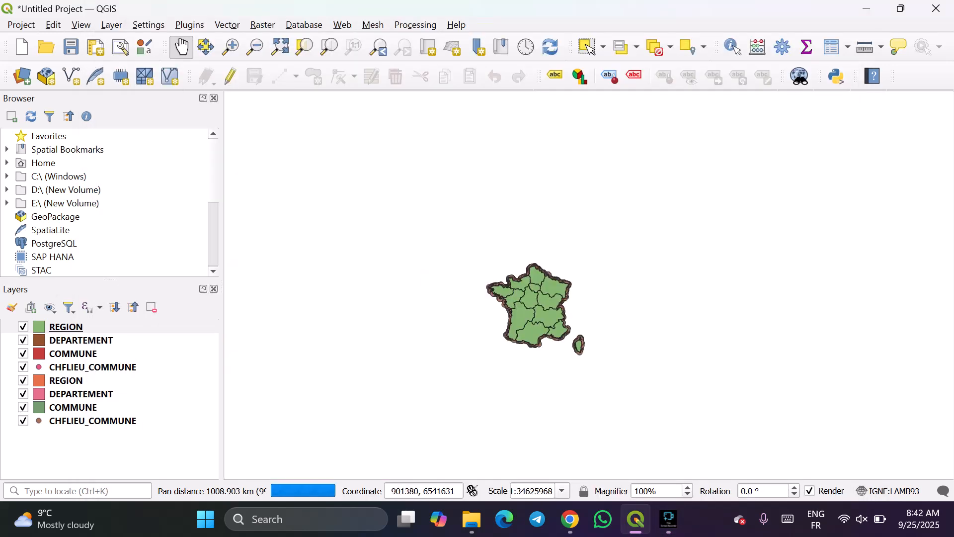
{"action": "scroll", "coordinate": [542, 330], "scroll_direction": "up", "scroll_amount": 2}
{"action": "left_click_drag", "start_coordinate": [565, 229], "coordinate": [570, 270]}
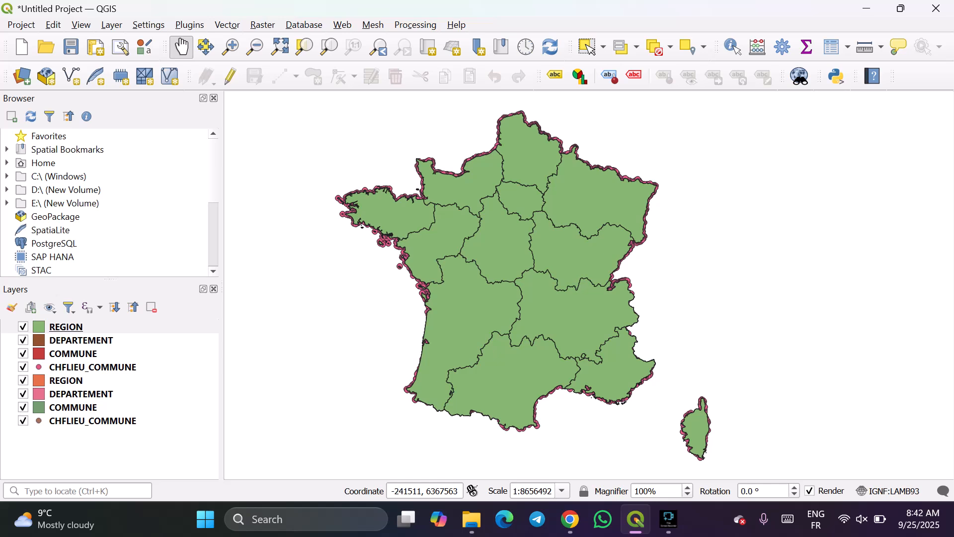
Hide the uppermost REGION layer to view the departments beneath it, and show the layer again.
{"action": "left_click", "coordinate": [23, 327]}
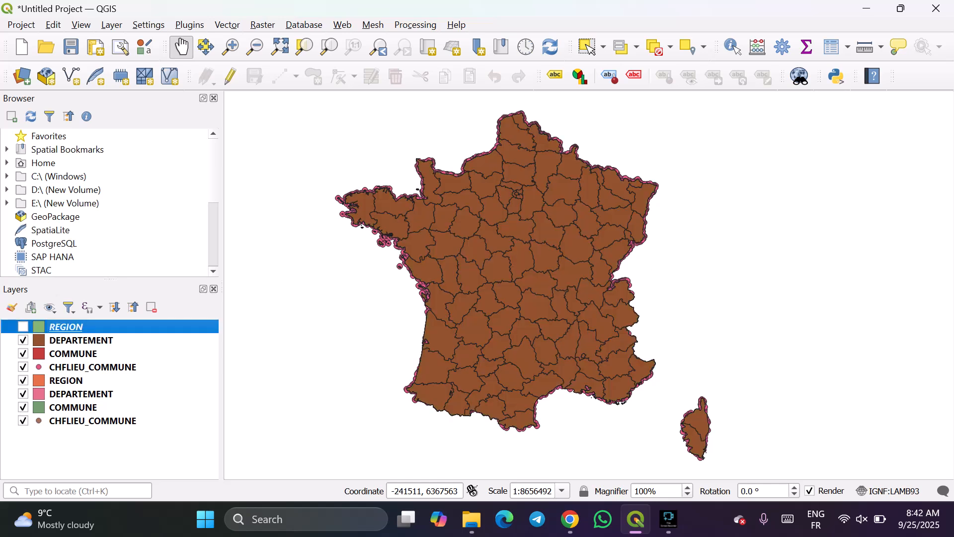
{"action": "left_click", "coordinate": [22, 327]}
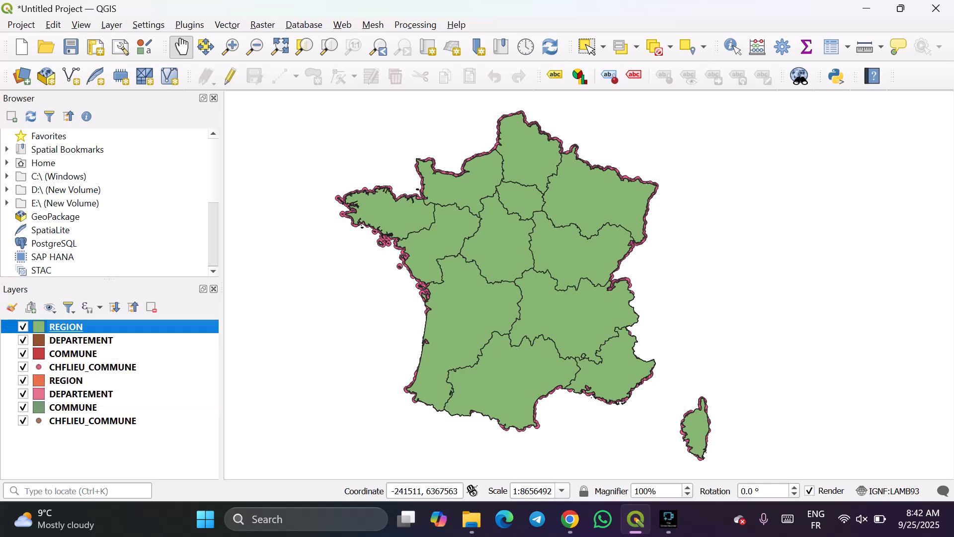
Hide the lower duplicate set of REGION, DEPARTEMENT, COMMUNE and CHFLIEU_COMMUNE layers.
{"action": "left_click", "coordinate": [23, 380]}
{"action": "left_click", "coordinate": [23, 394]}
{"action": "left_click", "coordinate": [22, 408]}
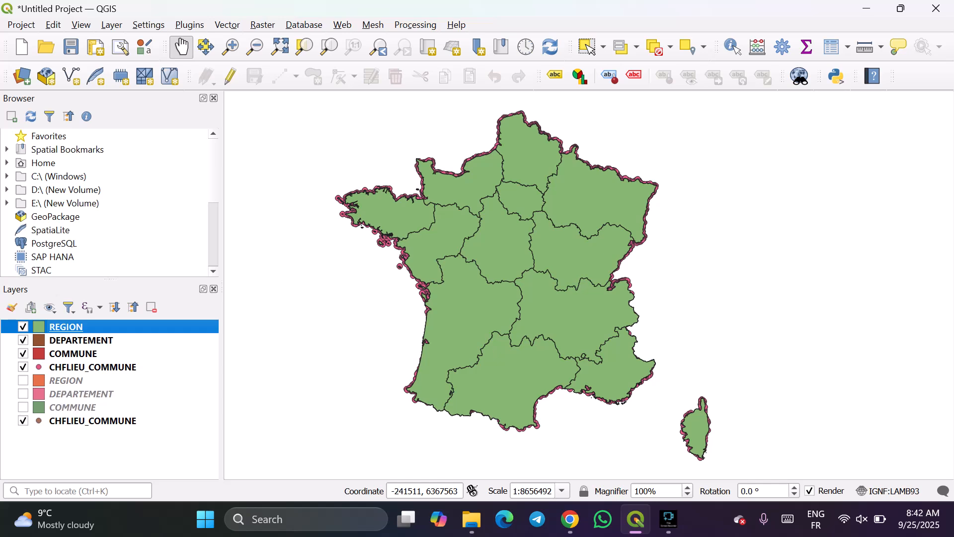
{"action": "left_click", "coordinate": [23, 421]}
Remove the hidden duplicate CHFLIEU_COMMUNE and COMMUNE layers from the project.
{"action": "right_click", "coordinate": [62, 420]}
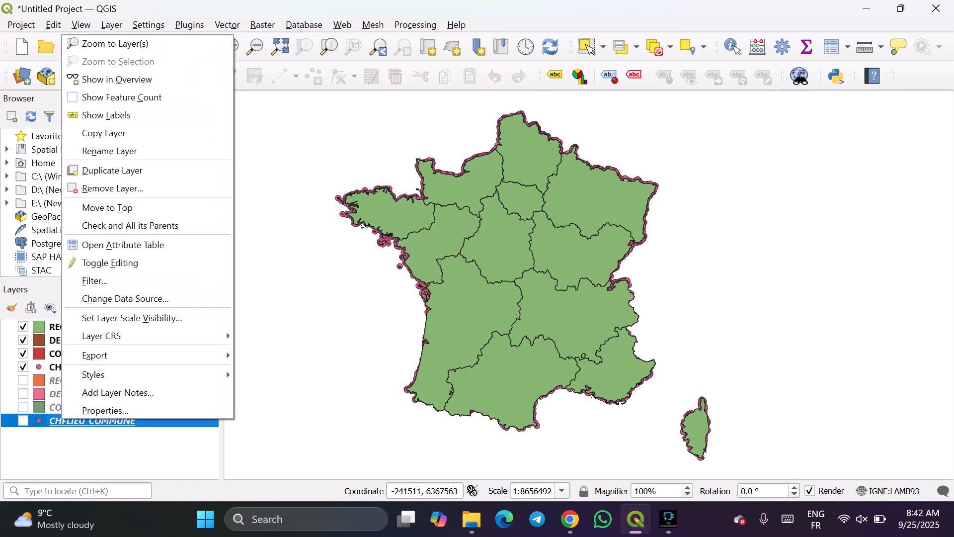
{"action": "mouse_move", "coordinate": [105, 355]}
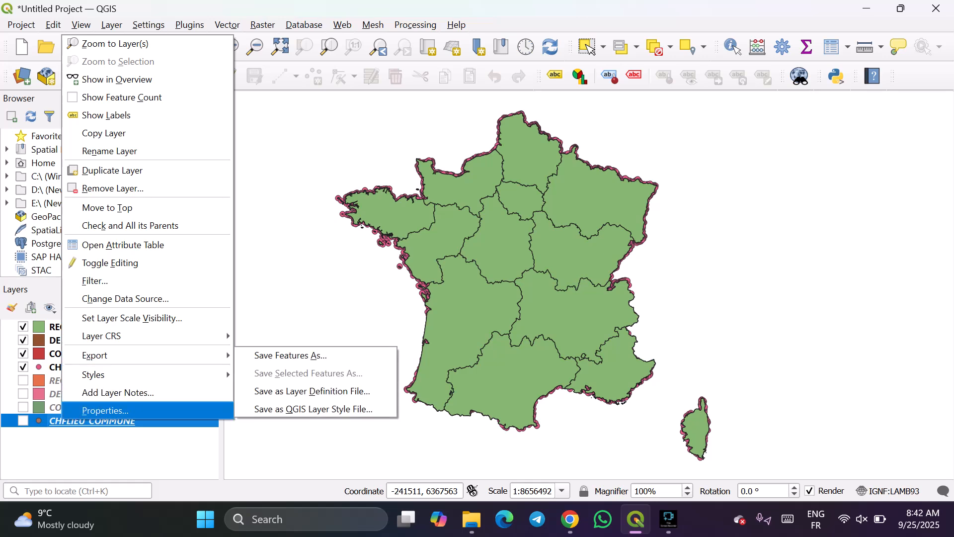
{"action": "left_click", "coordinate": [113, 188]}
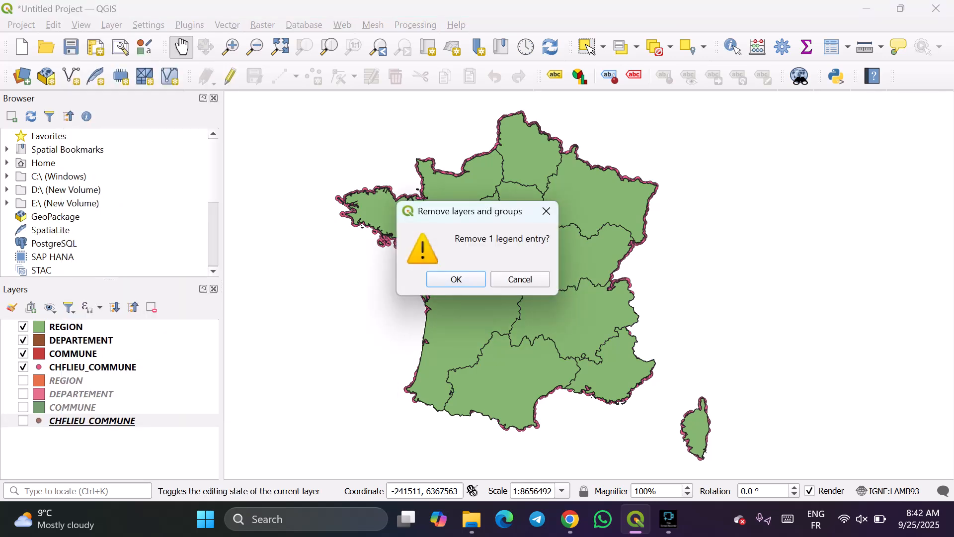
{"action": "left_click", "coordinate": [456, 280]}
{"action": "right_click", "coordinate": [69, 403]}
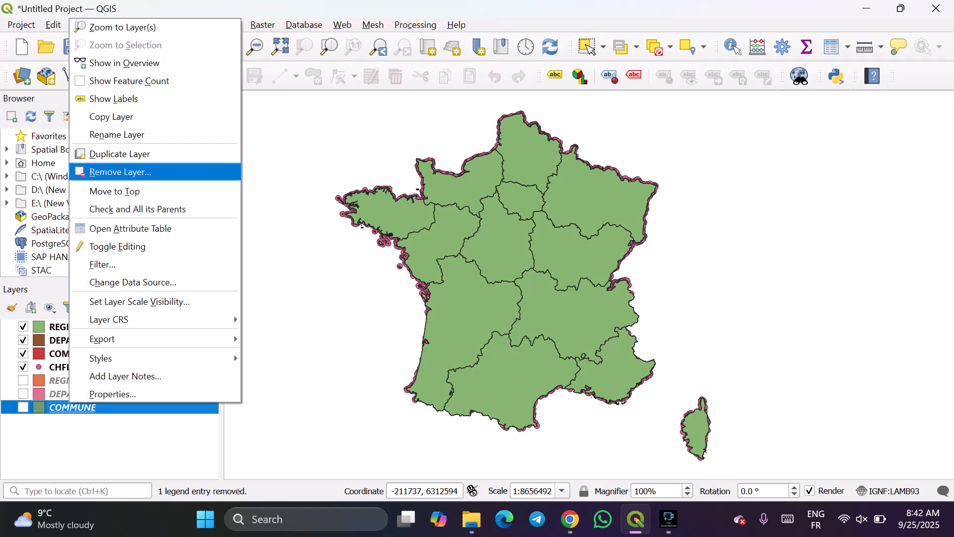
{"action": "left_click", "coordinate": [120, 172]}
{"action": "left_click", "coordinate": [454, 277]}
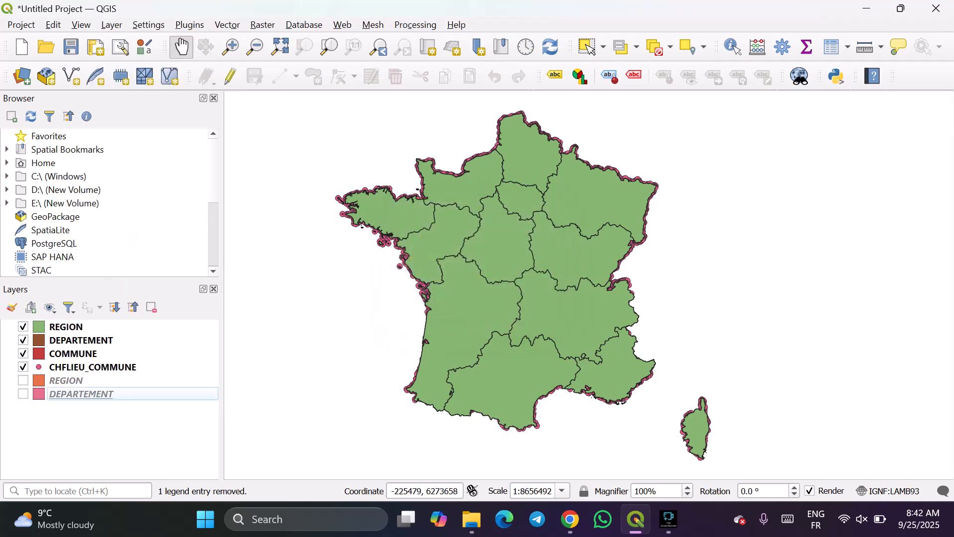
Remove the hidden duplicate DEPARTEMENT and REGION layers from the project.
{"action": "right_click", "coordinate": [95, 393]}
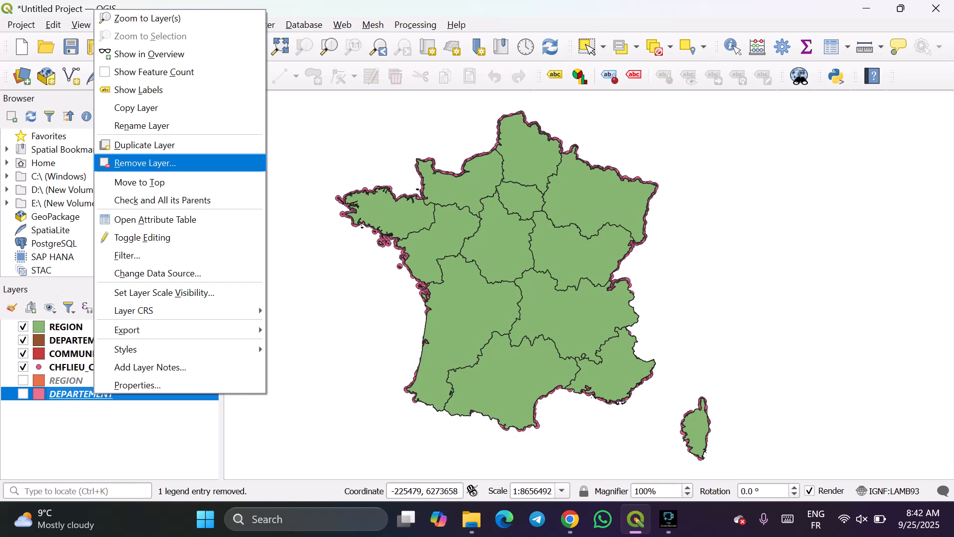
{"action": "left_click", "coordinate": [130, 163]}
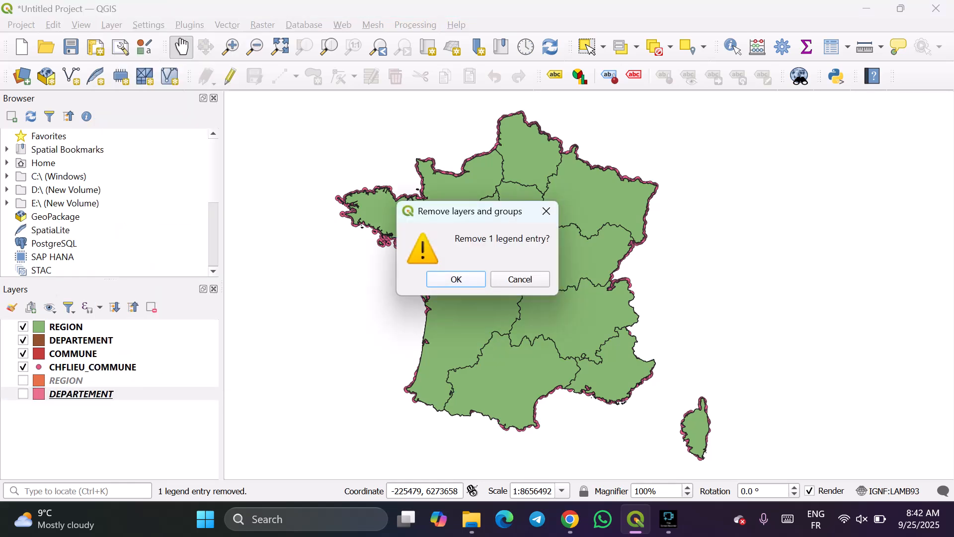
{"action": "left_click", "coordinate": [456, 278]}
{"action": "right_click", "coordinate": [82, 381]}
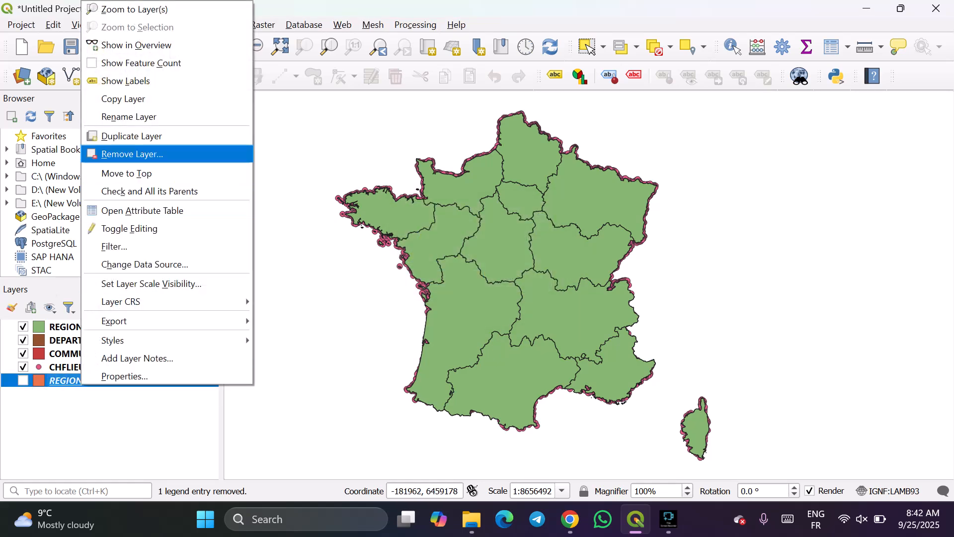
{"action": "left_click", "coordinate": [132, 154]}
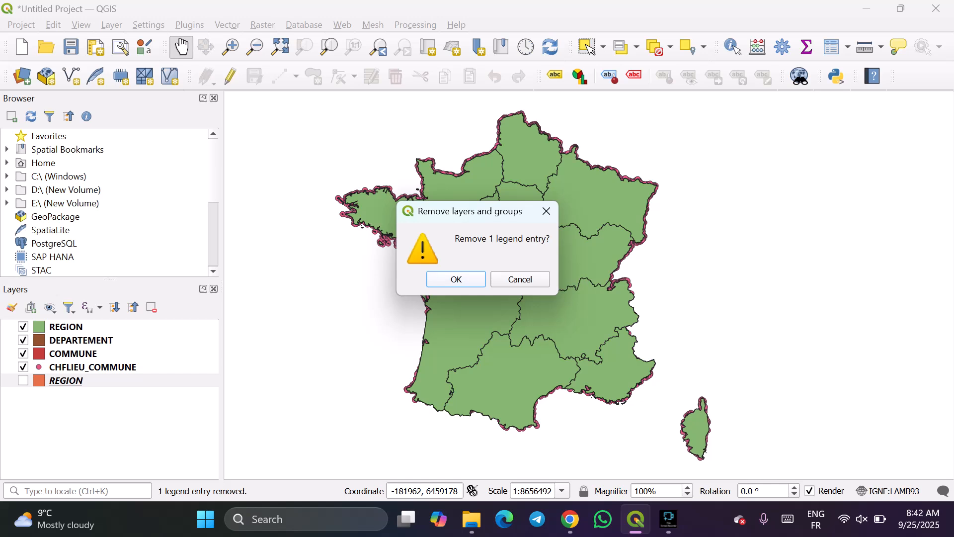
{"action": "key", "text": "Return"}
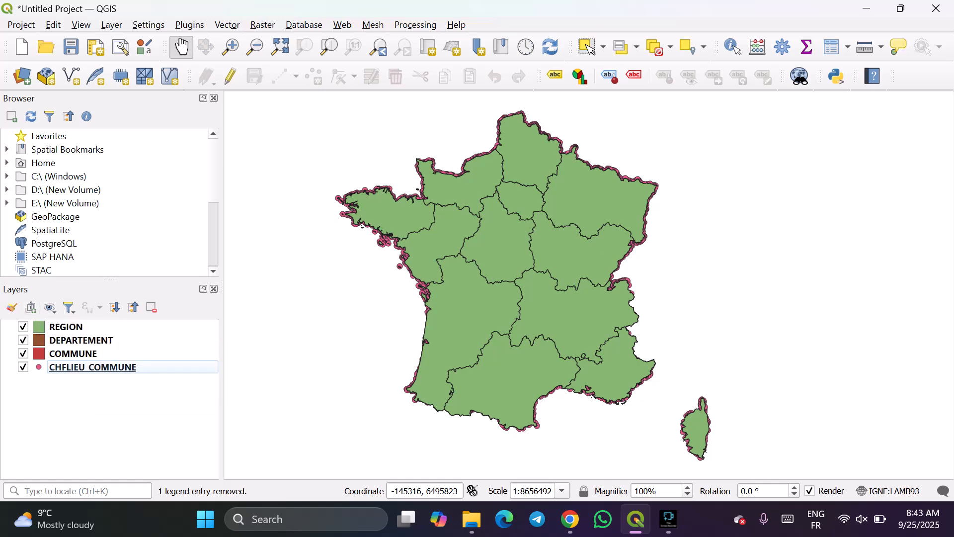
Reorder the layers from uppermost to lowest as CHFLIEU_COMMUNE, COMMUNE, DEPARTEMENT and REGION.
{"action": "left_click_drag", "start_coordinate": [74, 353], "coordinate": [76, 328]}
{"action": "left_click", "coordinate": [93, 367]}
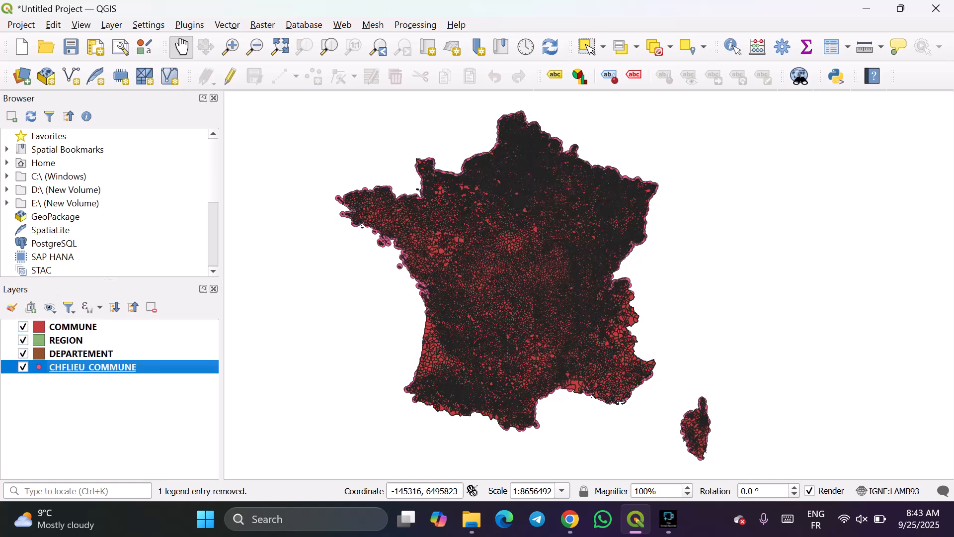
{"action": "left_click_drag", "start_coordinate": [86, 368], "coordinate": [76, 322]}
{"action": "left_click_drag", "start_coordinate": [87, 370], "coordinate": [85, 322]}
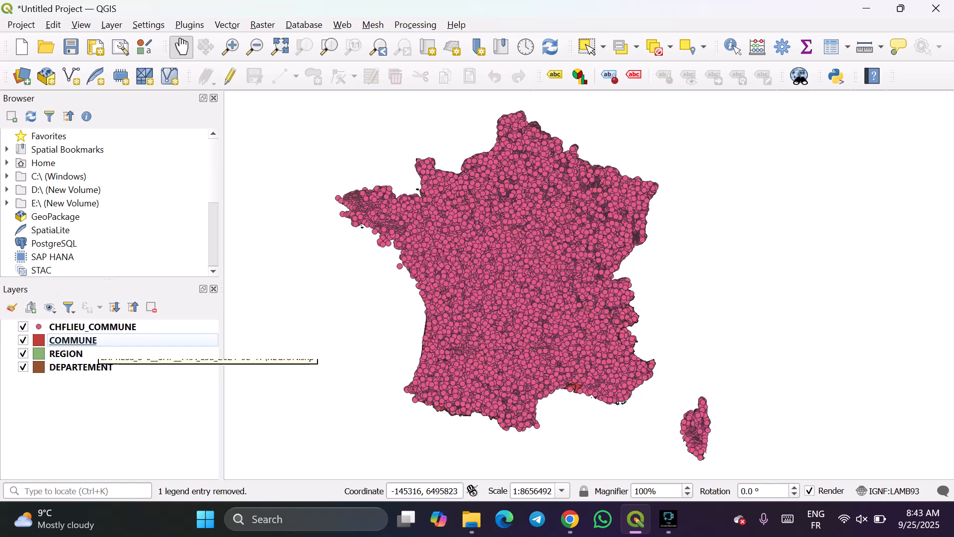
{"action": "left_click_drag", "start_coordinate": [82, 368], "coordinate": [79, 356]}
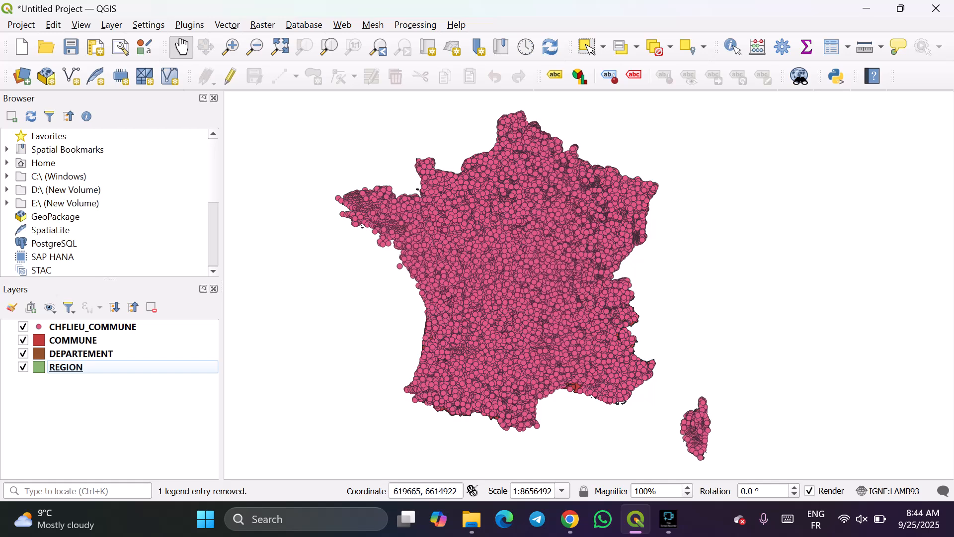
Examine how the commune seat points sit over the commune and department polygons, from country-wide down to individual-commune scale.
{"action": "scroll", "coordinate": [499, 277], "scroll_direction": "up", "scroll_amount": 1}
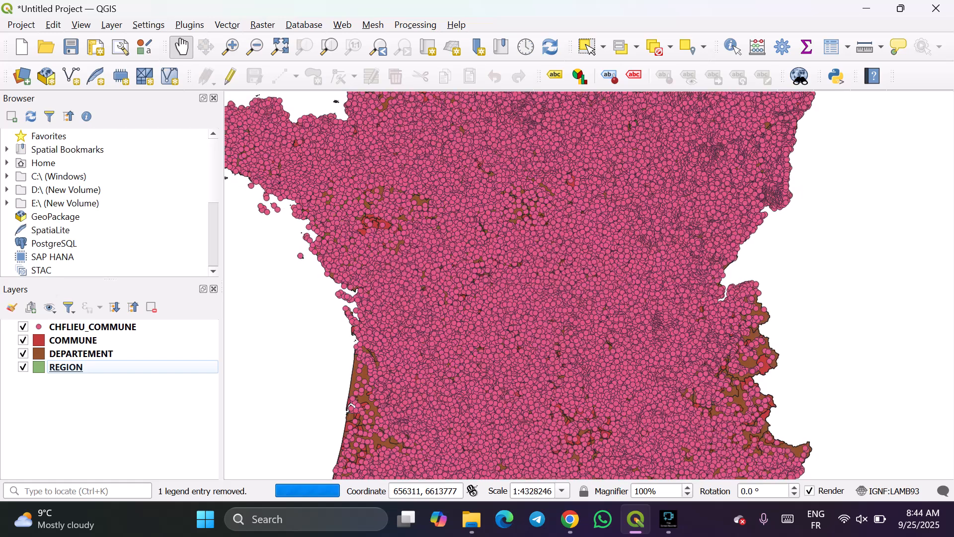
{"action": "scroll", "coordinate": [509, 268], "scroll_direction": "up", "scroll_amount": 1}
{"action": "scroll", "coordinate": [510, 268], "scroll_direction": "up", "scroll_amount": 3}
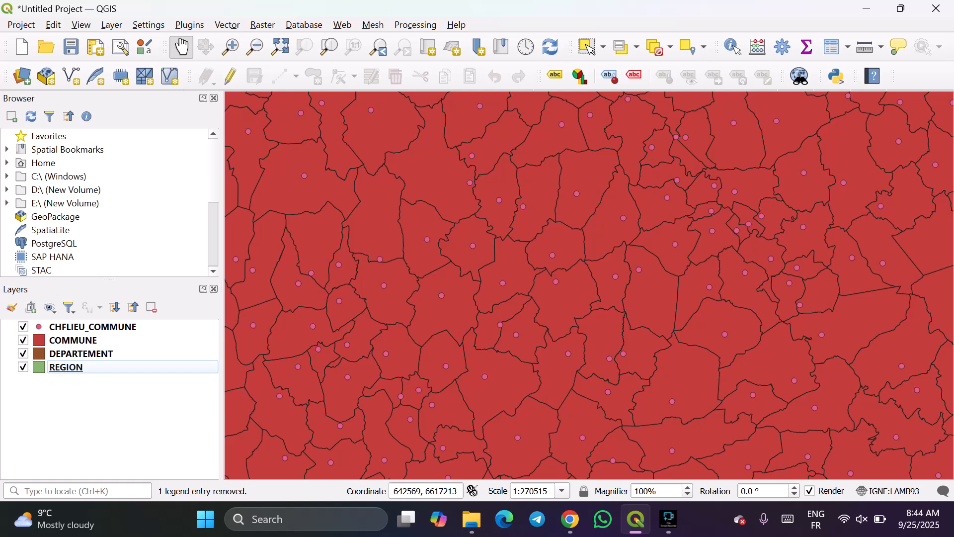
{"action": "scroll", "coordinate": [510, 269], "scroll_direction": "down", "scroll_amount": 5}
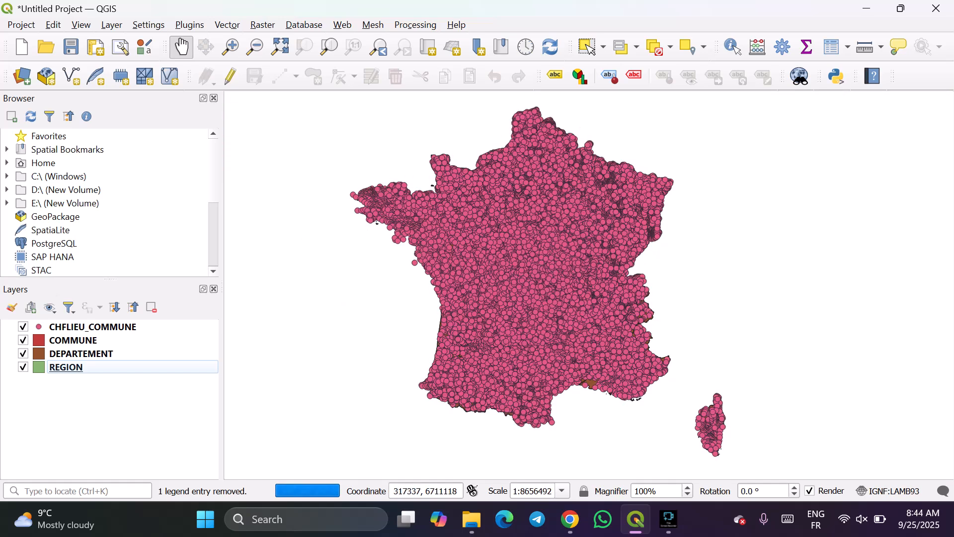
{"action": "scroll", "coordinate": [403, 223], "scroll_direction": "up", "scroll_amount": 4}
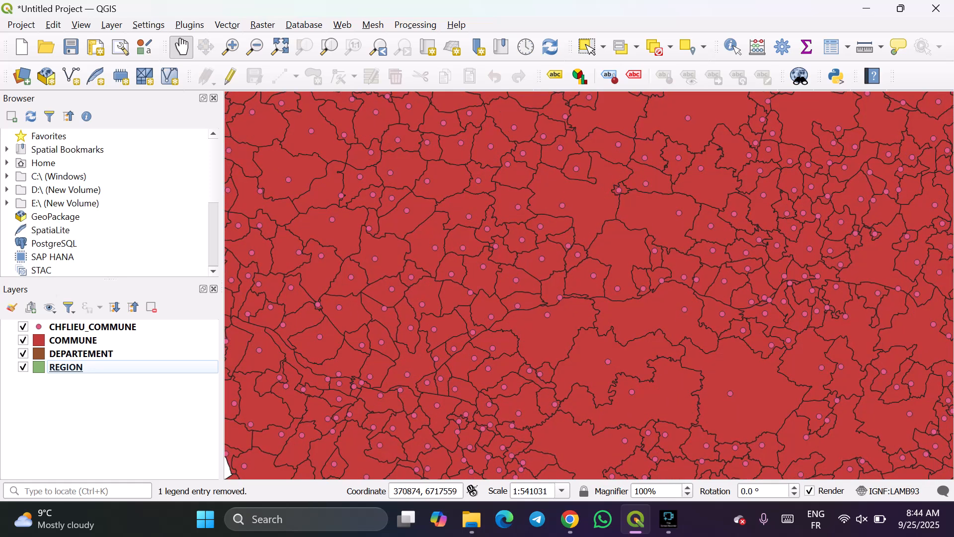
{"action": "left_click_drag", "start_coordinate": [487, 230], "coordinate": [491, 311]}
{"action": "scroll", "coordinate": [465, 292], "scroll_direction": "up", "scroll_amount": 3}
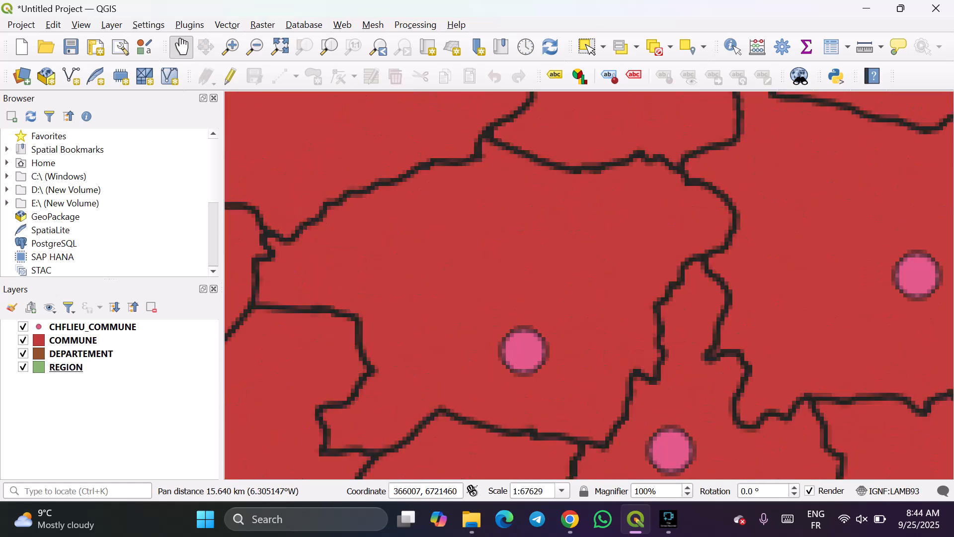
{"action": "scroll", "coordinate": [476, 288], "scroll_direction": "down", "scroll_amount": 2}
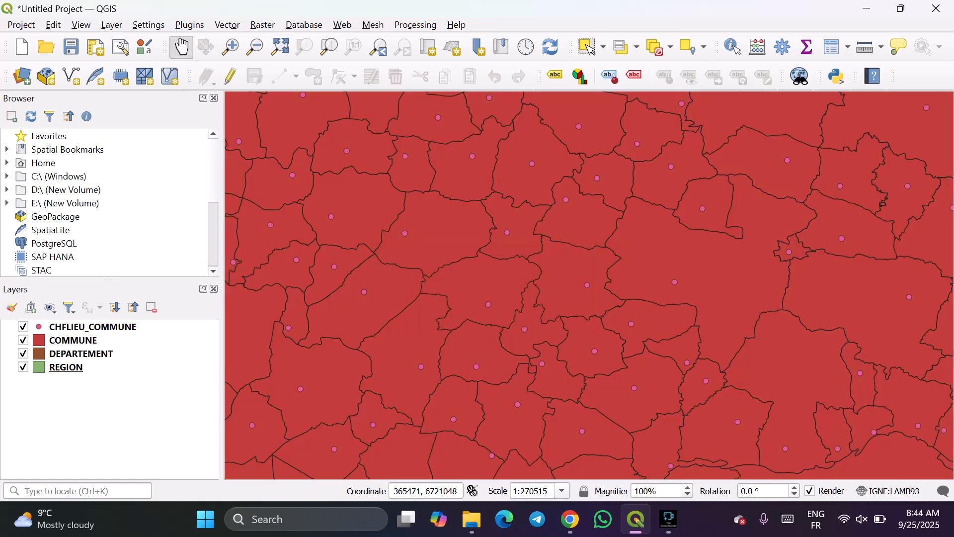
{"action": "scroll", "coordinate": [469, 291], "scroll_direction": "down", "scroll_amount": 2}
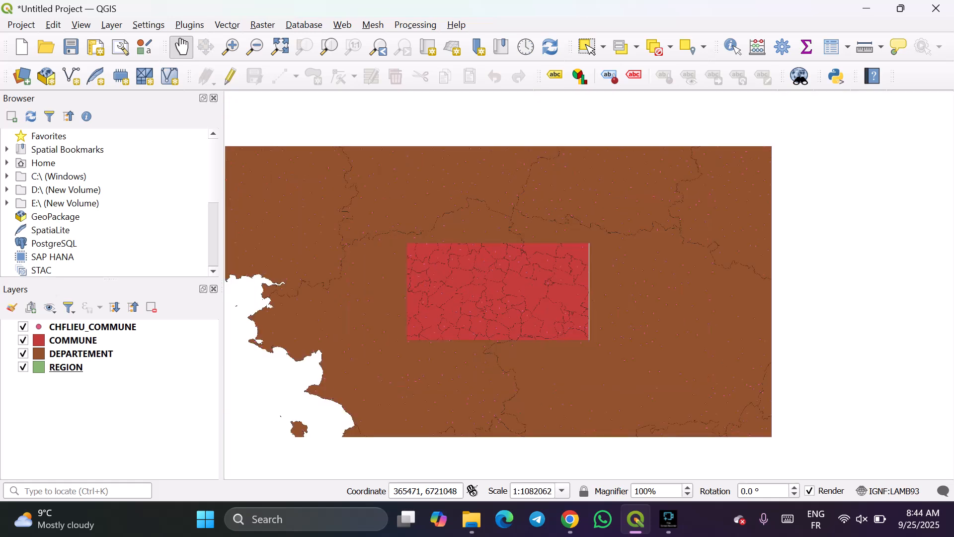
{"action": "left_click_drag", "start_coordinate": [470, 291], "coordinate": [573, 348]}
{"action": "left_click_drag", "start_coordinate": [437, 323], "coordinate": [432, 260]}
{"action": "scroll", "coordinate": [592, 298], "scroll_direction": "down", "scroll_amount": 2}
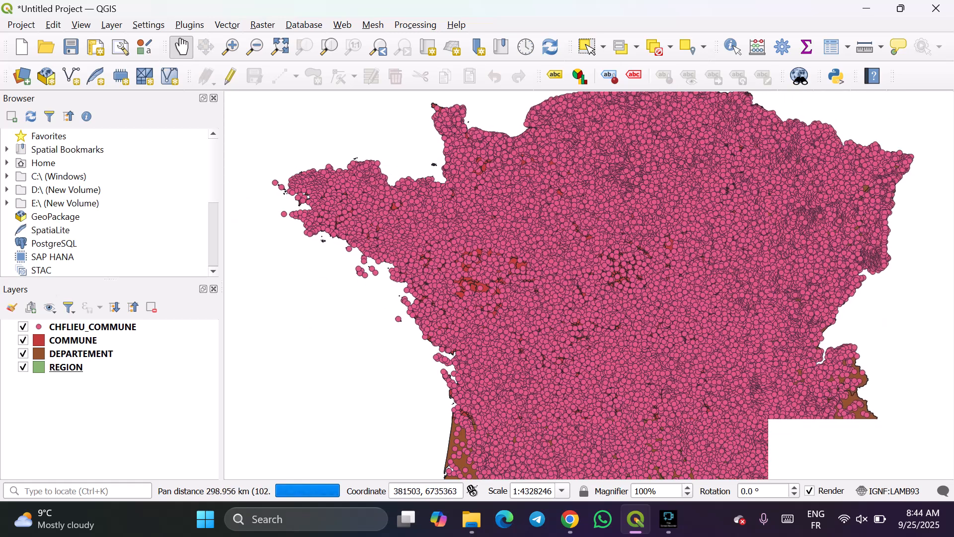
{"action": "left_click_drag", "start_coordinate": [503, 304], "coordinate": [485, 288]}
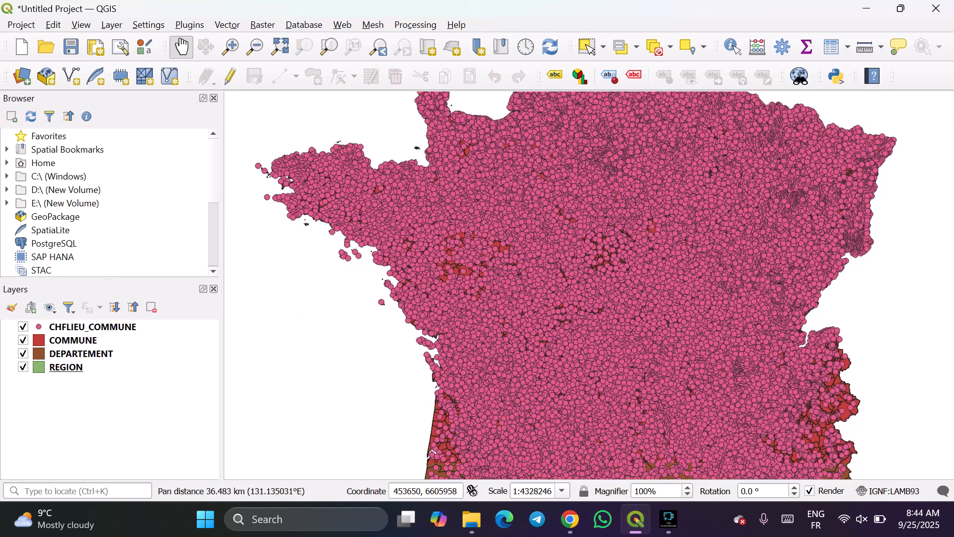
{"action": "scroll", "coordinate": [472, 291], "scroll_direction": "up", "scroll_amount": 1}
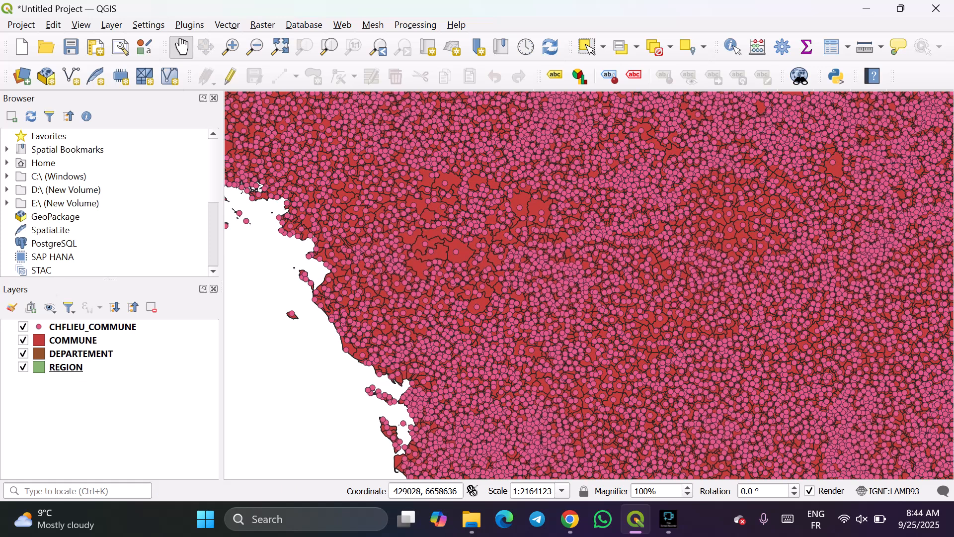
{"action": "scroll", "coordinate": [471, 291], "scroll_direction": "up", "scroll_amount": 2}
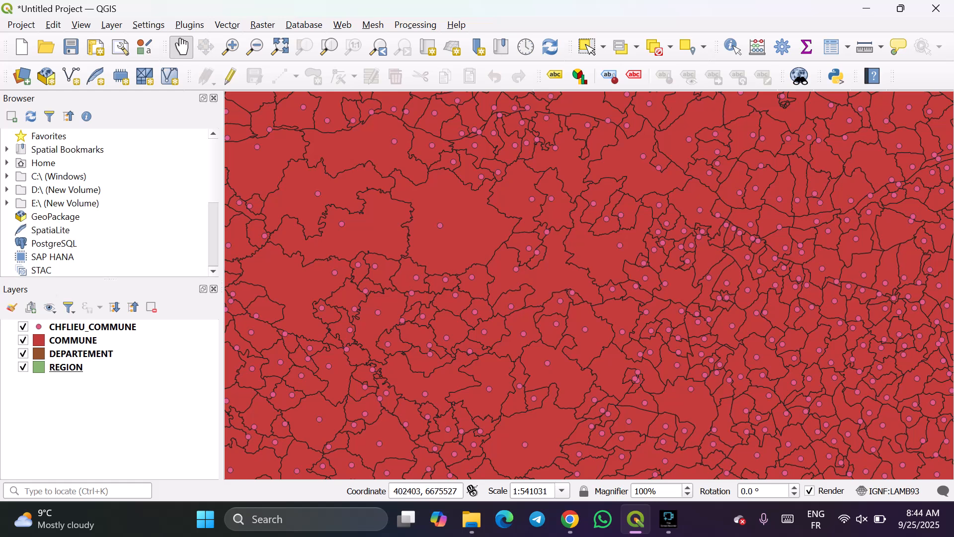
{"action": "left_click_drag", "start_coordinate": [369, 277], "coordinate": [421, 254]}
{"action": "scroll", "coordinate": [420, 254], "scroll_direction": "down", "scroll_amount": 1}
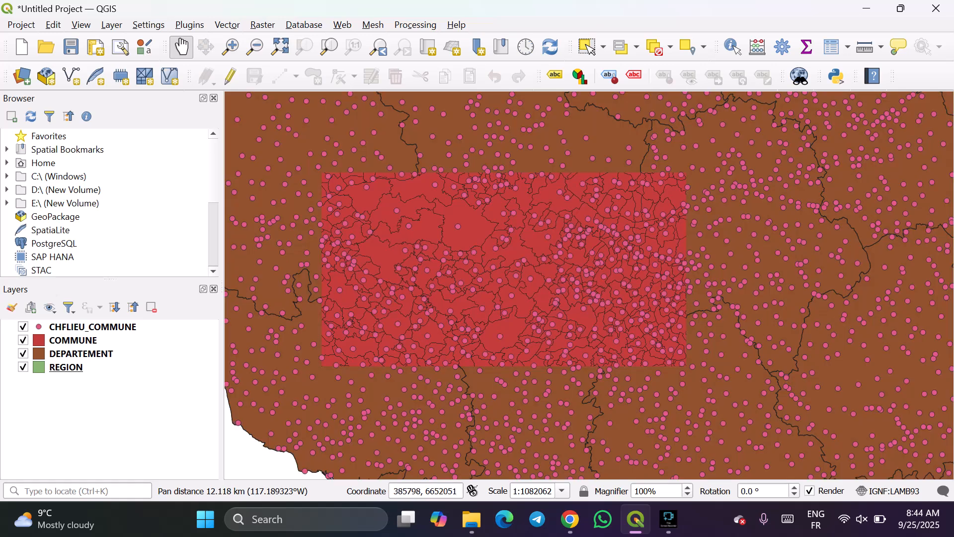
{"action": "scroll", "coordinate": [368, 326], "scroll_direction": "down", "scroll_amount": 2}
{"action": "left_click_drag", "start_coordinate": [366, 351], "coordinate": [425, 304]}
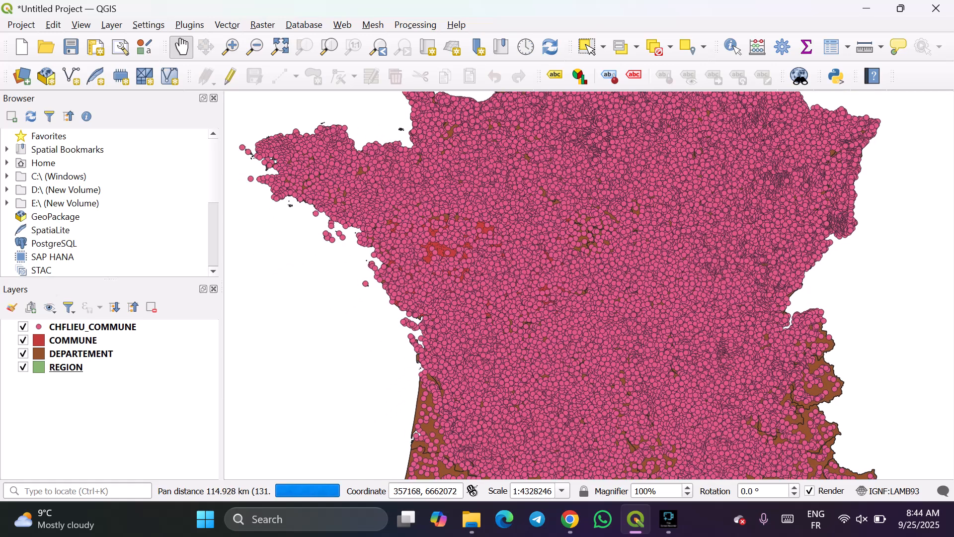
Inspect the commune boundaries and seat points near the Atlantic coast, down to a single commune at 1:67629.
{"action": "scroll", "coordinate": [408, 269], "scroll_direction": "up", "scroll_amount": 1}
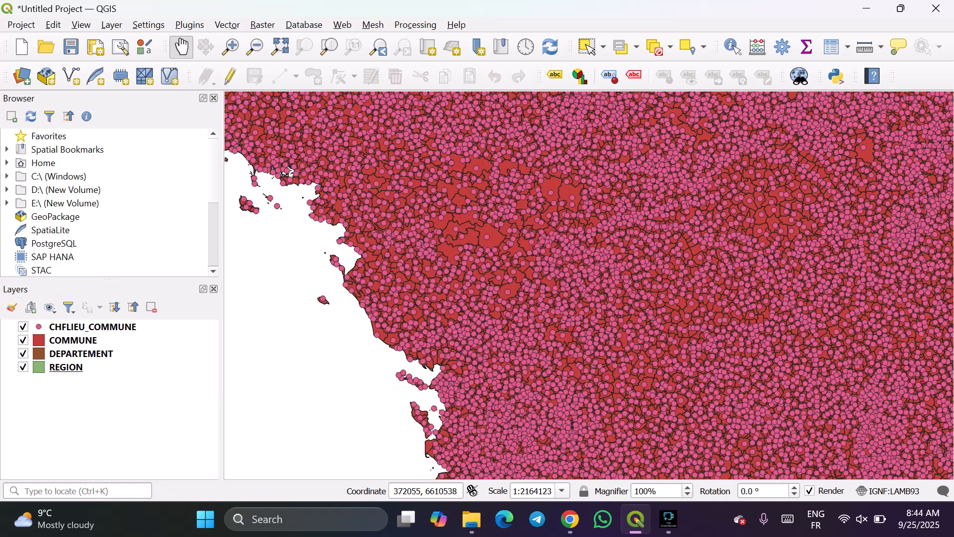
{"action": "left_click_drag", "start_coordinate": [428, 336], "coordinate": [458, 387]}
{"action": "scroll", "coordinate": [389, 253], "scroll_direction": "up", "scroll_amount": 2}
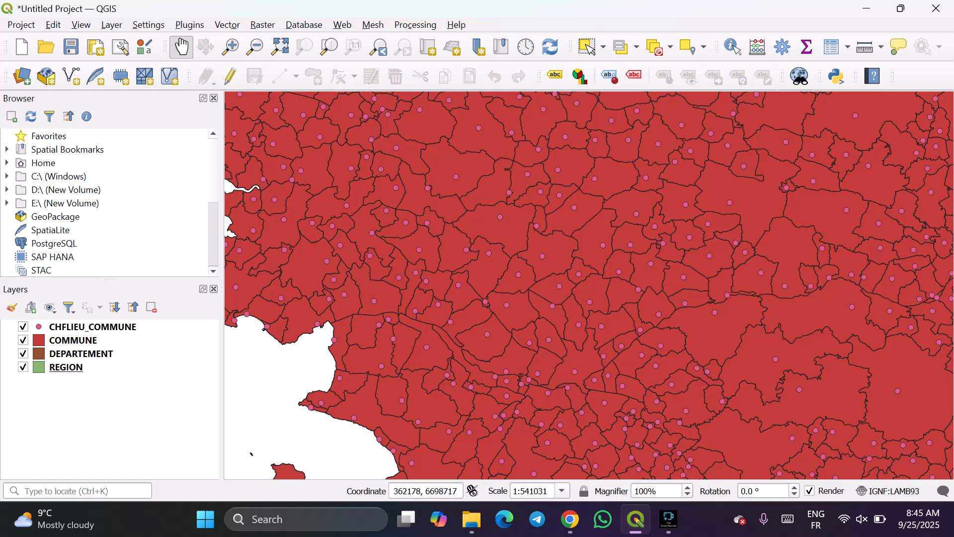
{"action": "scroll", "coordinate": [357, 331], "scroll_direction": "up", "scroll_amount": 1}
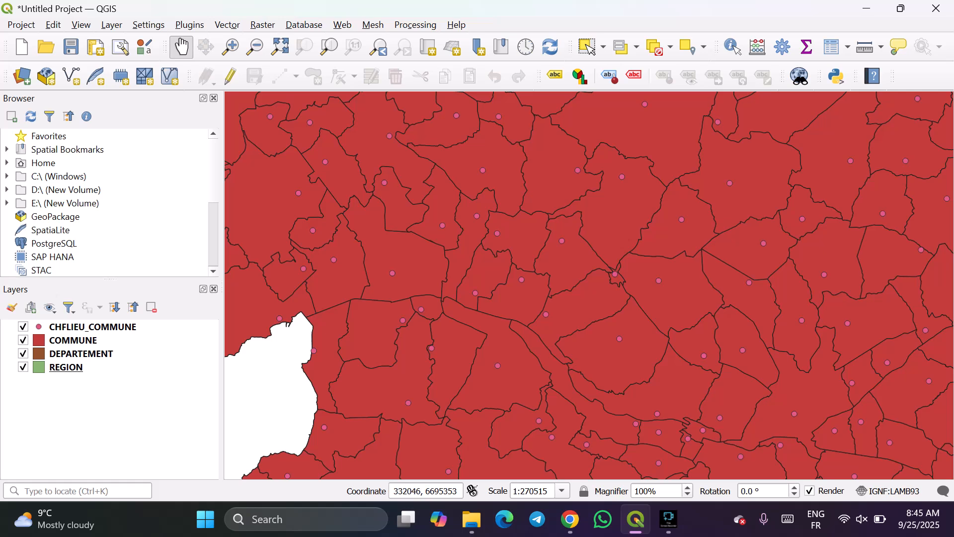
{"action": "left_click_drag", "start_coordinate": [812, 415], "coordinate": [579, 257]}
{"action": "scroll", "coordinate": [561, 263], "scroll_direction": "up", "scroll_amount": 1}
{"action": "left_click_drag", "start_coordinate": [571, 227], "coordinate": [571, 293]}
{"action": "left_click_drag", "start_coordinate": [571, 249], "coordinate": [588, 278]}
{"action": "scroll", "coordinate": [587, 276], "scroll_direction": "down", "scroll_amount": 2}
{"action": "scroll", "coordinate": [585, 287], "scroll_direction": "up", "scroll_amount": 1}
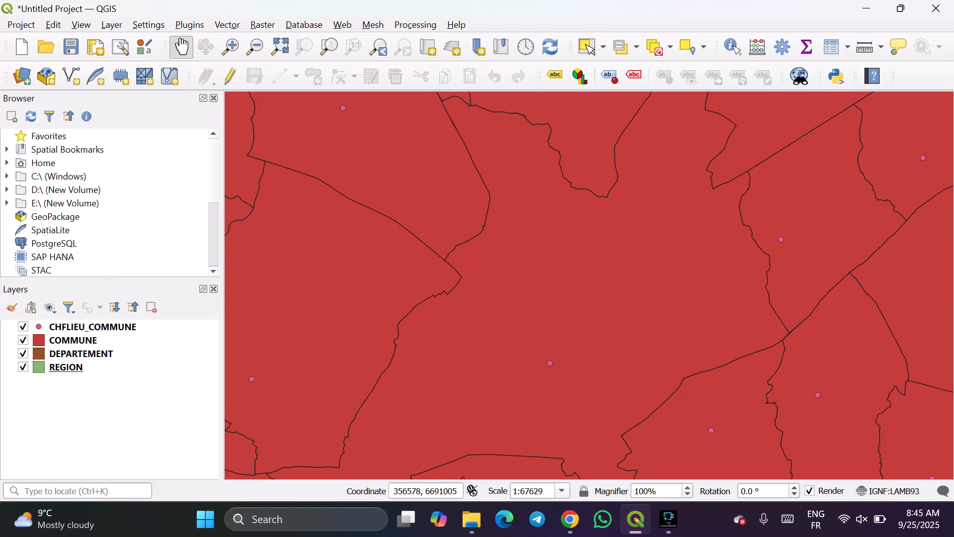
{"action": "left_click_drag", "start_coordinate": [599, 299], "coordinate": [633, 296]}
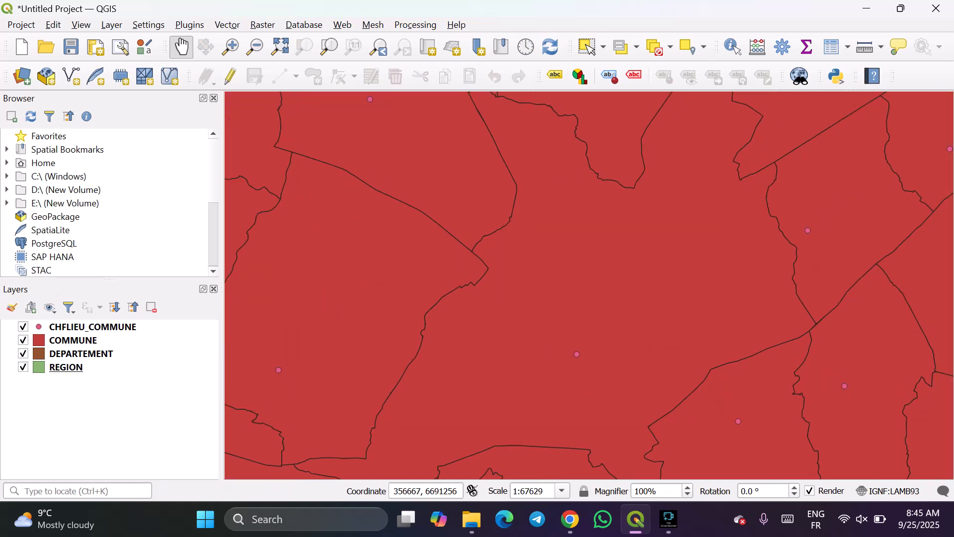
{"action": "scroll", "coordinate": [624, 291], "scroll_direction": "down", "scroll_amount": 2}
{"action": "scroll", "coordinate": [625, 291], "scroll_direction": "down", "scroll_amount": 1}
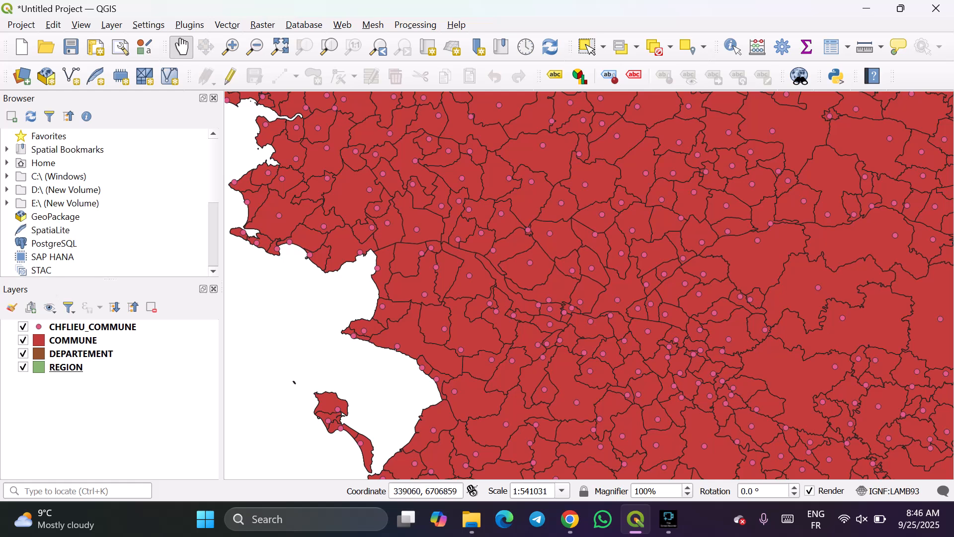
View the communes inland of the Atlantic coast more closely with the Zoom In tool, and return to 1:541031.
{"action": "left_click", "coordinate": [231, 47]}
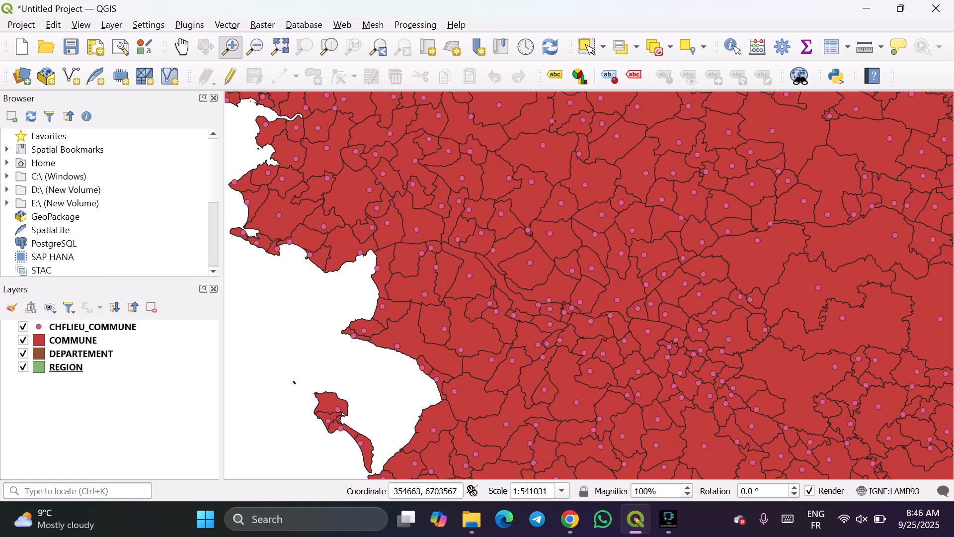
{"action": "left_click", "coordinate": [578, 260]}
{"action": "left_click", "coordinate": [578, 260]}
{"action": "scroll", "coordinate": [567, 233], "scroll_direction": "down", "scroll_amount": 1}
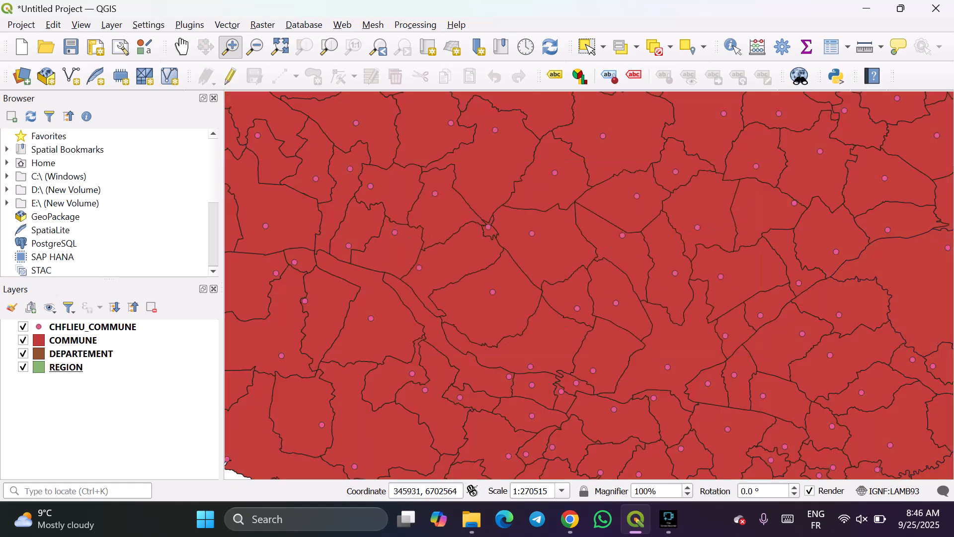
{"action": "scroll", "coordinate": [544, 232], "scroll_direction": "down", "scroll_amount": 1}
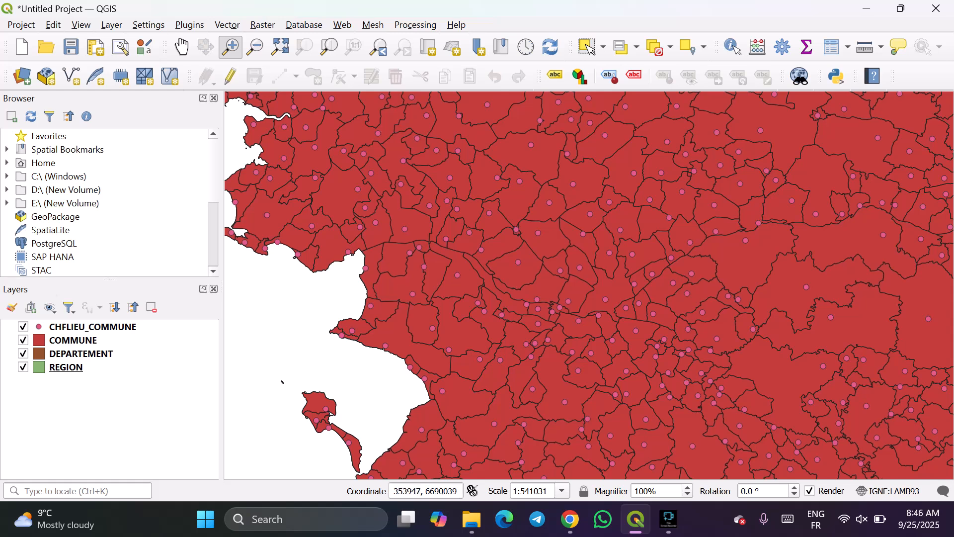
Inspect the inland communes and their seat points with the Zoom In tool, framing areas down to a scale of 1:41920.
{"action": "scroll", "coordinate": [627, 313], "scroll_direction": "up", "scroll_amount": 1}
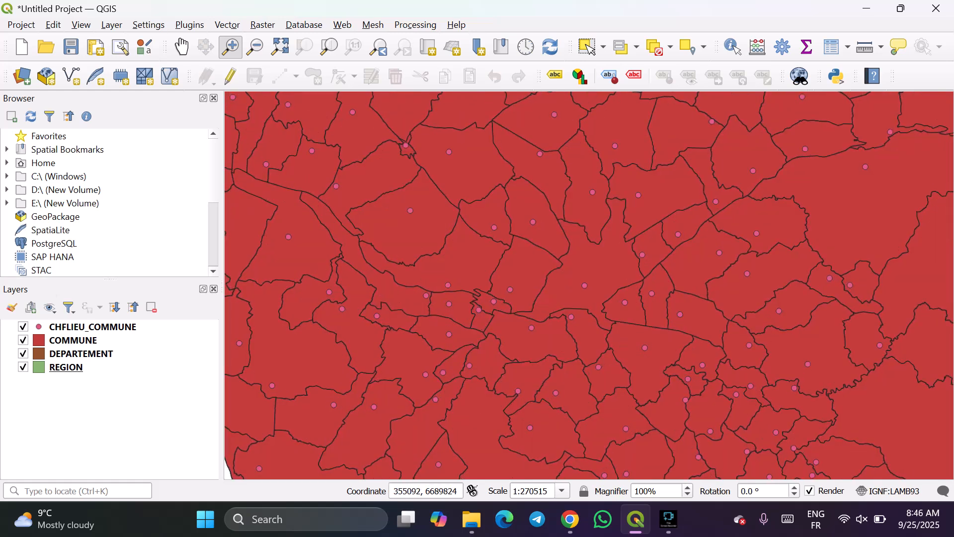
{"action": "left_click_drag", "start_coordinate": [349, 212], "coordinate": [710, 358]}
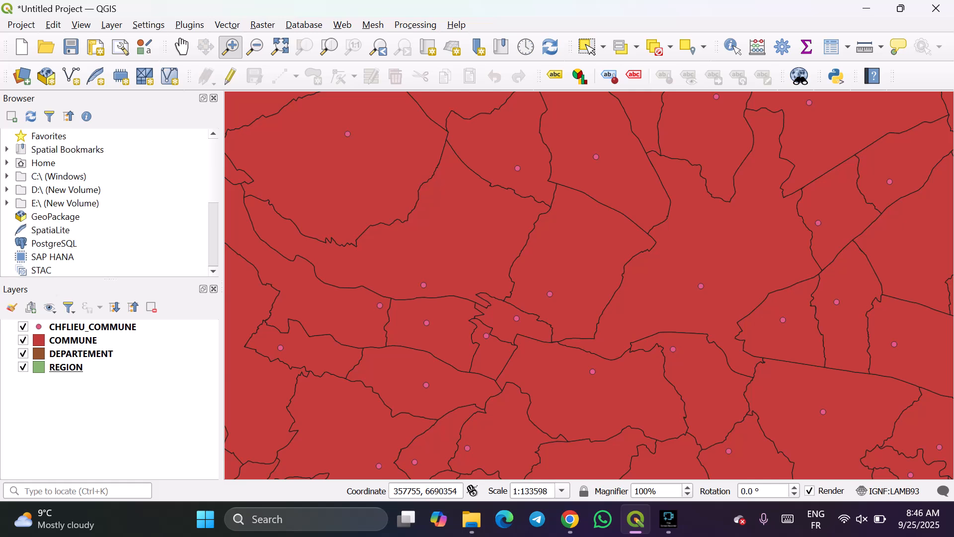
{"action": "left_click_drag", "start_coordinate": [475, 191], "coordinate": [721, 315]}
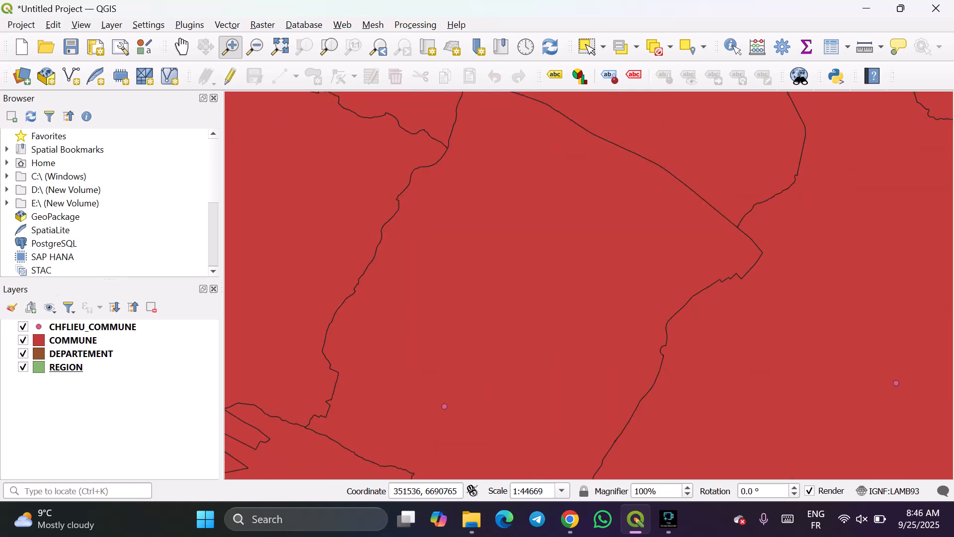
{"action": "scroll", "coordinate": [646, 317], "scroll_direction": "down", "scroll_amount": 2}
{"action": "left_click_drag", "start_coordinate": [690, 279], "coordinate": [774, 371]}
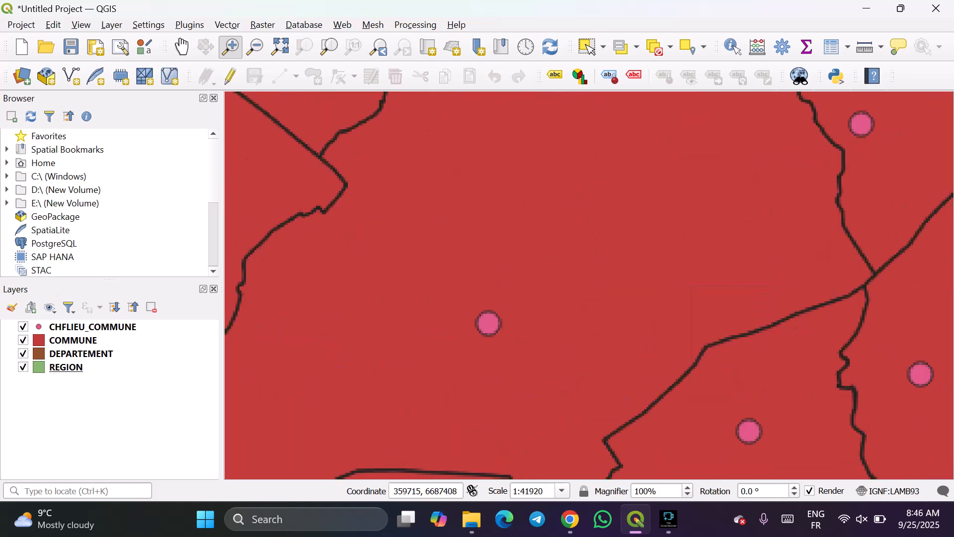
{"action": "scroll", "coordinate": [590, 323], "scroll_direction": "down", "scroll_amount": 1}
{"action": "scroll", "coordinate": [589, 322], "scroll_direction": "down", "scroll_amount": 1}
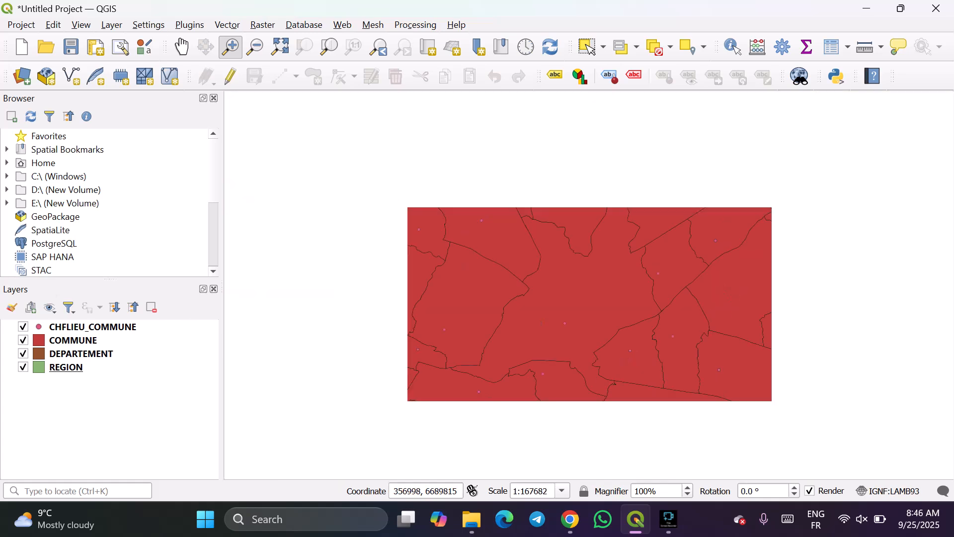
Widen the map around the communes with the Zoom Out tool to 1:2047188, and return closer to 1:127949.
{"action": "left_click", "coordinate": [255, 46]}
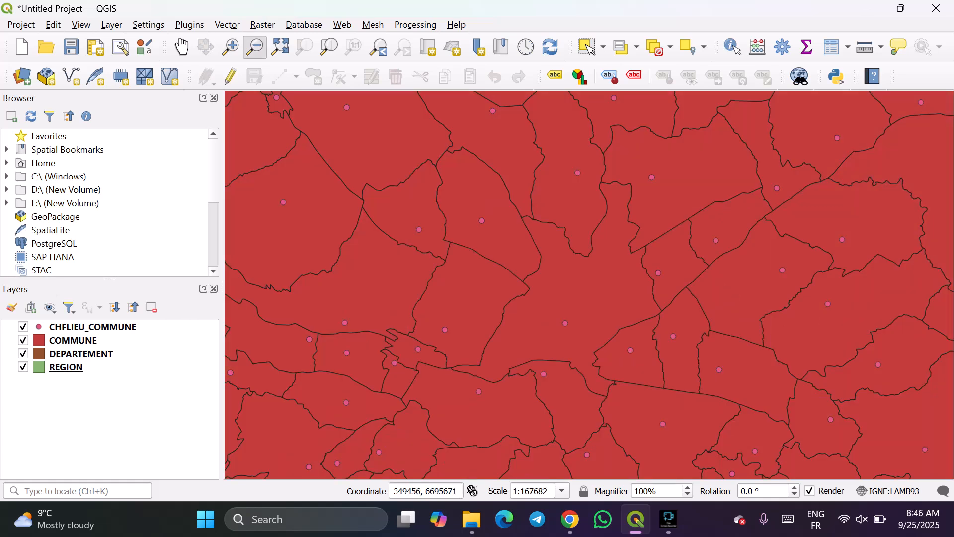
{"action": "left_click_drag", "start_coordinate": [464, 222], "coordinate": [720, 398]}
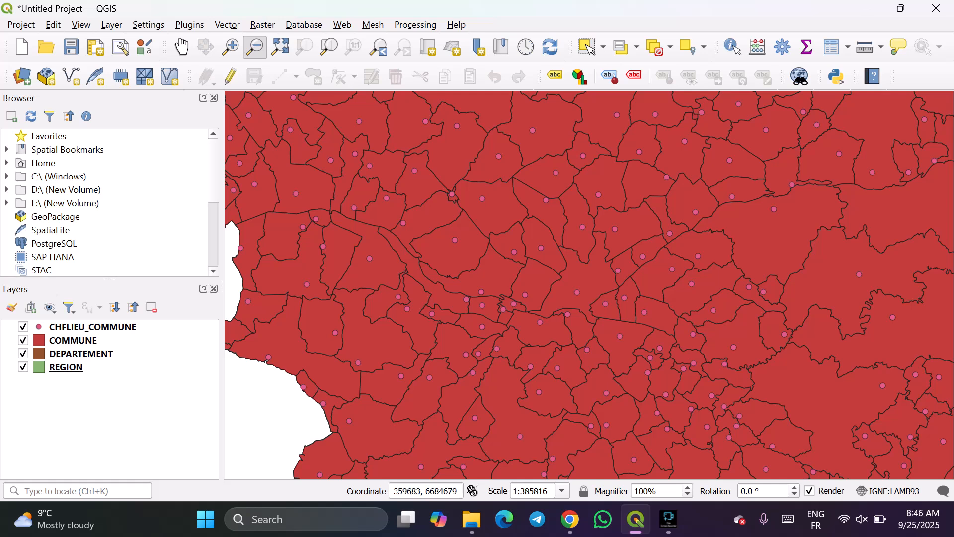
{"action": "left_click_drag", "start_coordinate": [534, 263], "coordinate": [623, 336]}
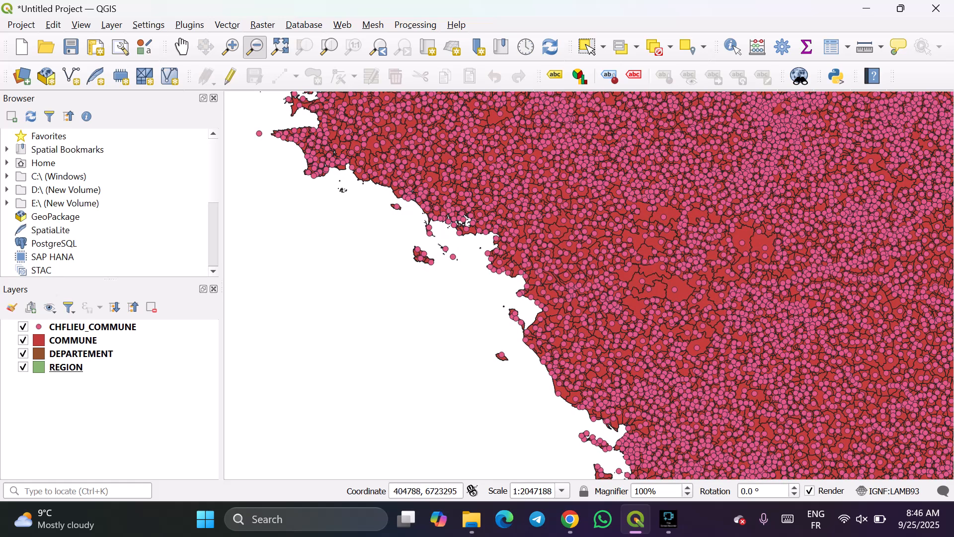
{"action": "scroll", "coordinate": [589, 286], "scroll_direction": "up", "scroll_amount": 4}
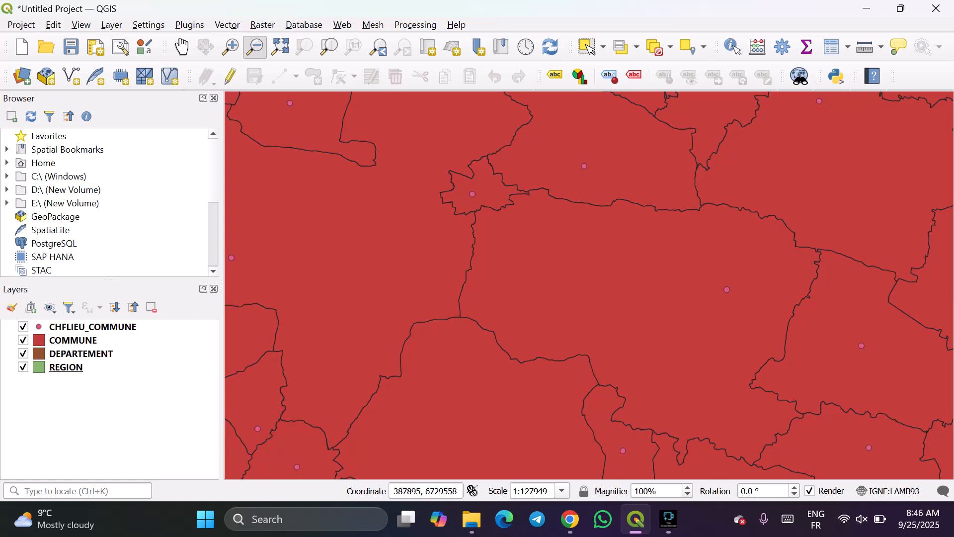
Examine neighbouring communes between the Atlantic coast and inland areas with the Pan tool, at scales from 1:1023594 to 1:127949.
{"action": "left_click", "coordinate": [181, 47]}
{"action": "left_click_drag", "start_coordinate": [547, 258], "coordinate": [518, 243]}
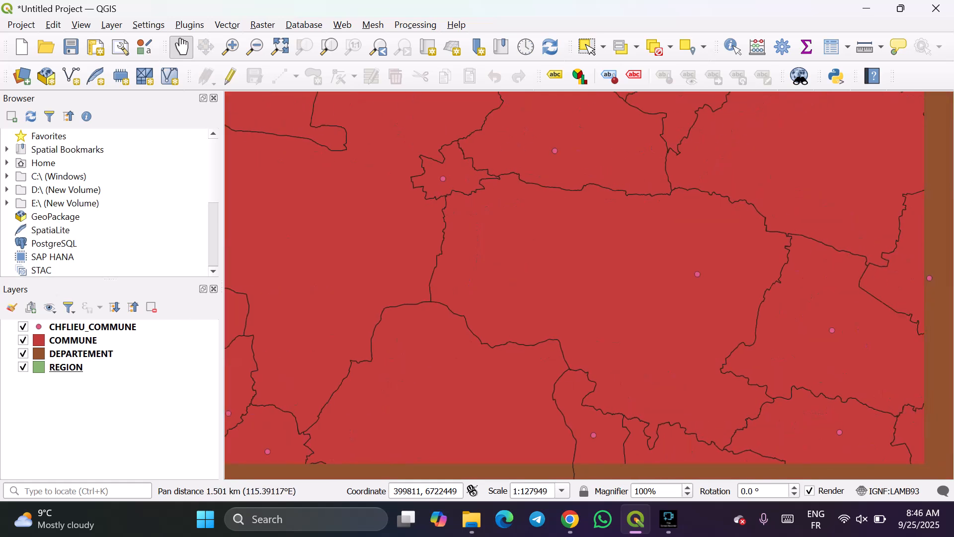
{"action": "scroll", "coordinate": [532, 241], "scroll_direction": "down", "scroll_amount": 2}
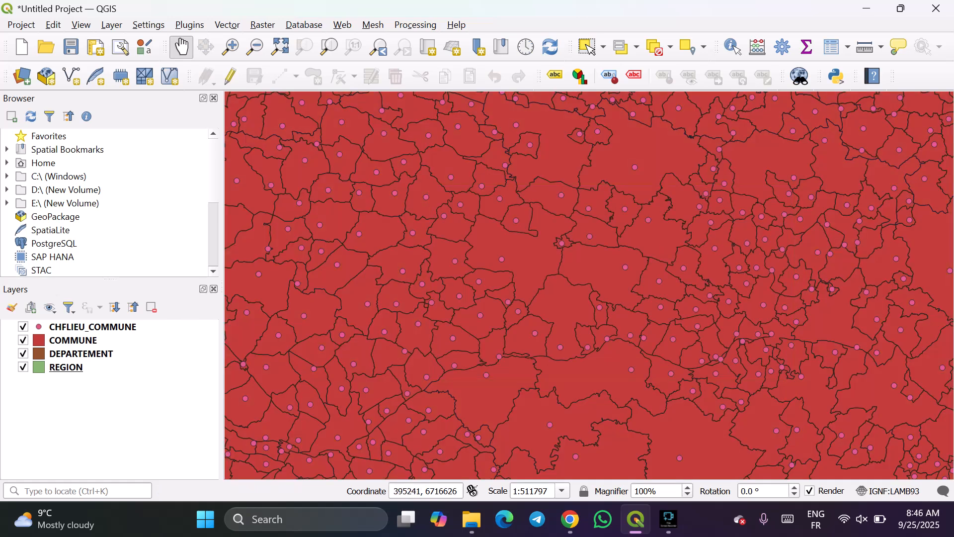
{"action": "scroll", "coordinate": [562, 243], "scroll_direction": "down", "scroll_amount": 1}
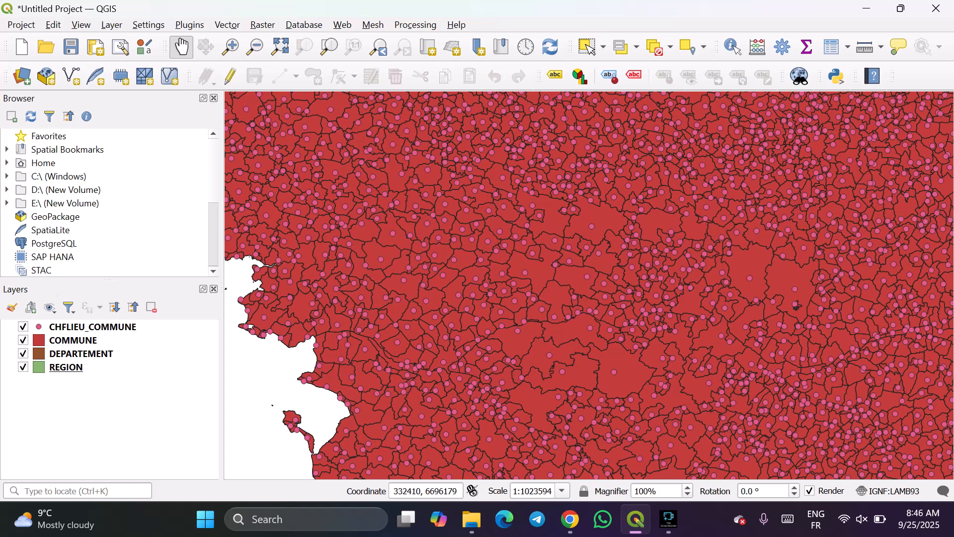
{"action": "scroll", "coordinate": [255, 426], "scroll_direction": "up", "scroll_amount": 2}
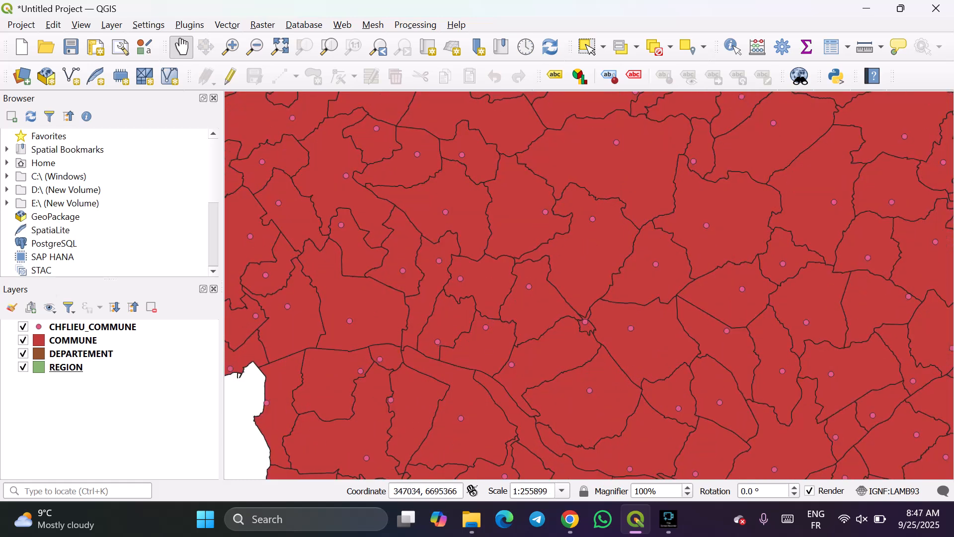
{"action": "left_click_drag", "start_coordinate": [323, 361], "coordinate": [231, 304]}
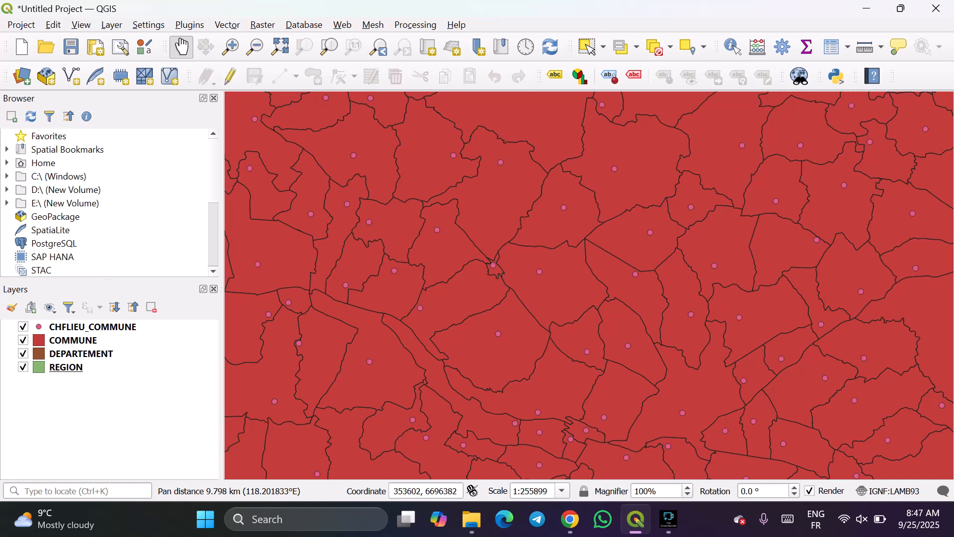
{"action": "scroll", "coordinate": [479, 311], "scroll_direction": "up", "scroll_amount": 1}
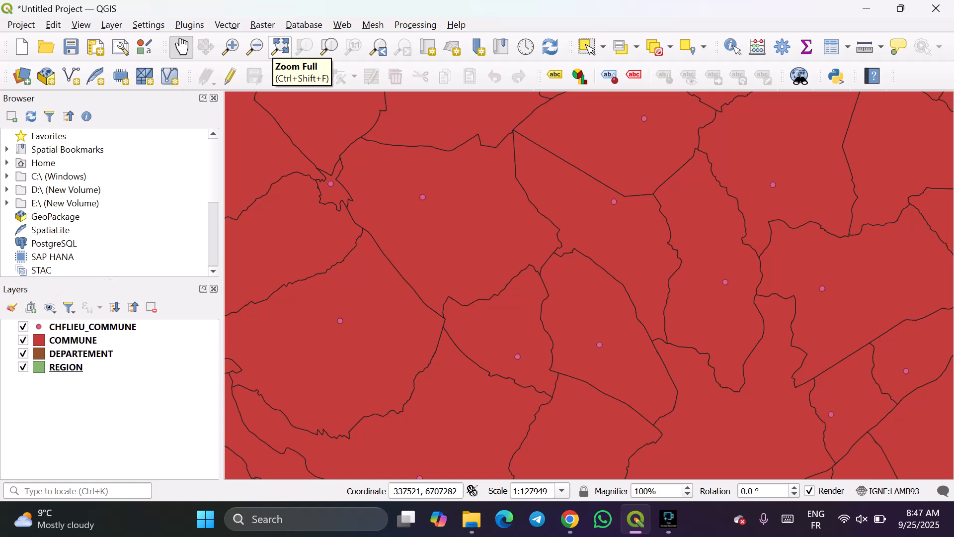
Compare the full map extent with the previous close-up using Zoom Full and Zoom Last, ending at country-wide scale.
{"action": "left_click", "coordinate": [280, 47]}
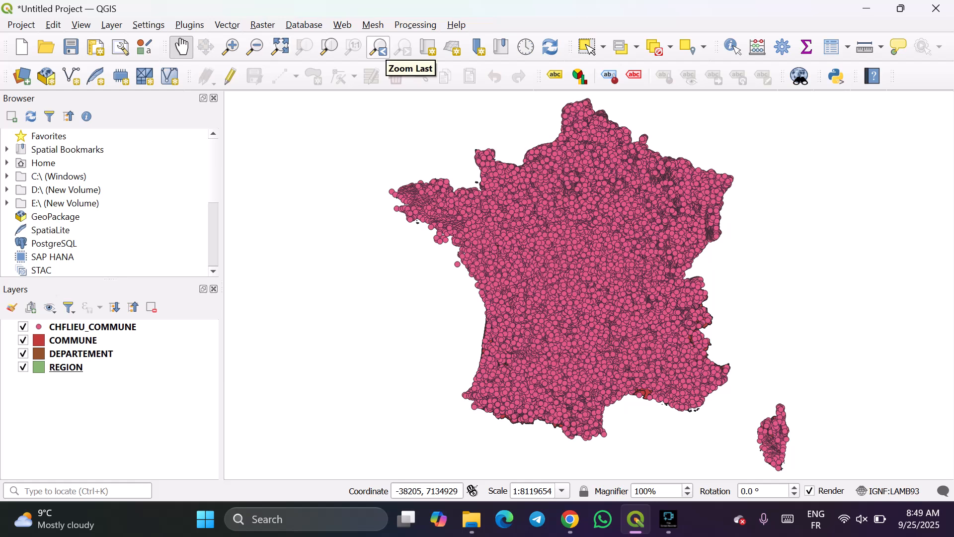
{"action": "left_click", "coordinate": [379, 48]}
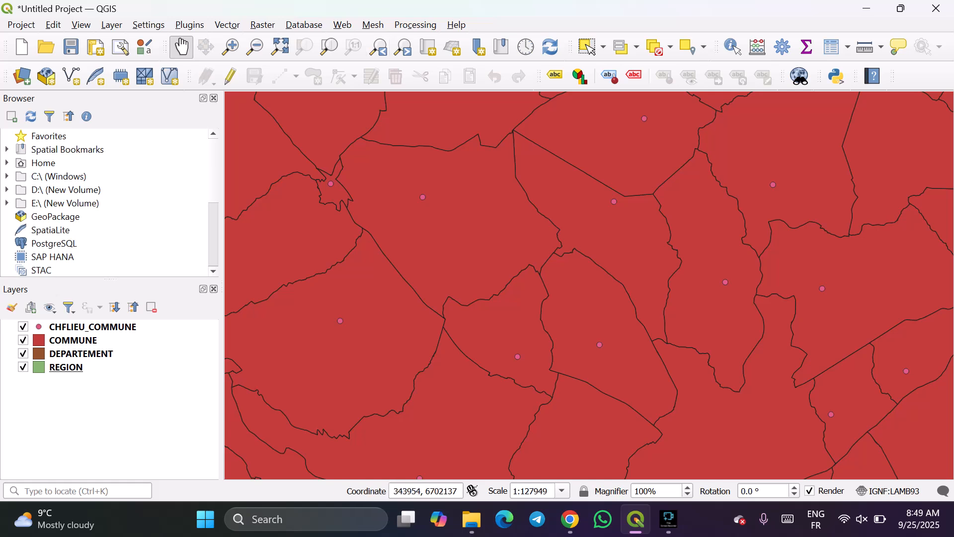
{"action": "scroll", "coordinate": [456, 211], "scroll_direction": "down", "scroll_amount": 4}
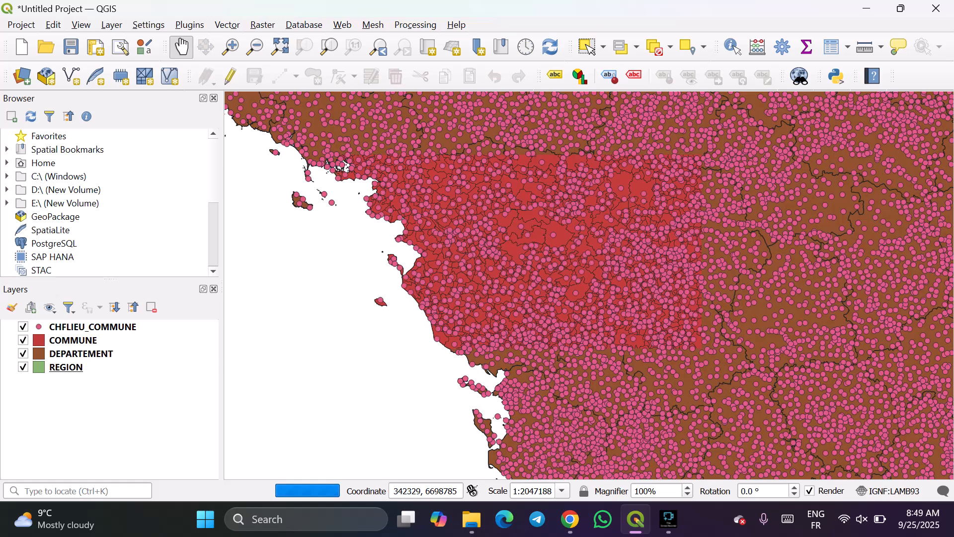
{"action": "scroll", "coordinate": [484, 251], "scroll_direction": "down", "scroll_amount": 2}
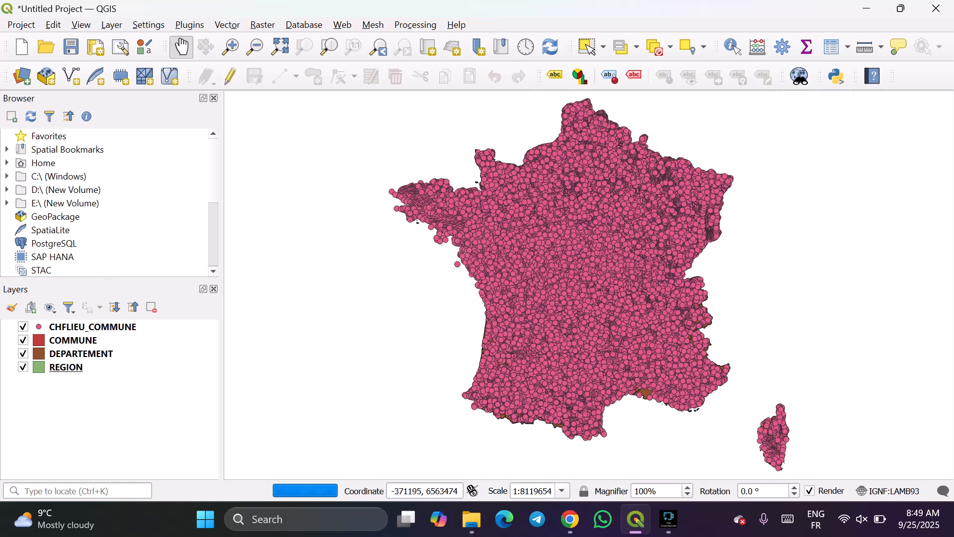
Hide the CHFLIEU_COMMUNE layer and fit the map view to the COMMUNE layer's extent.
{"action": "left_click", "coordinate": [73, 340]}
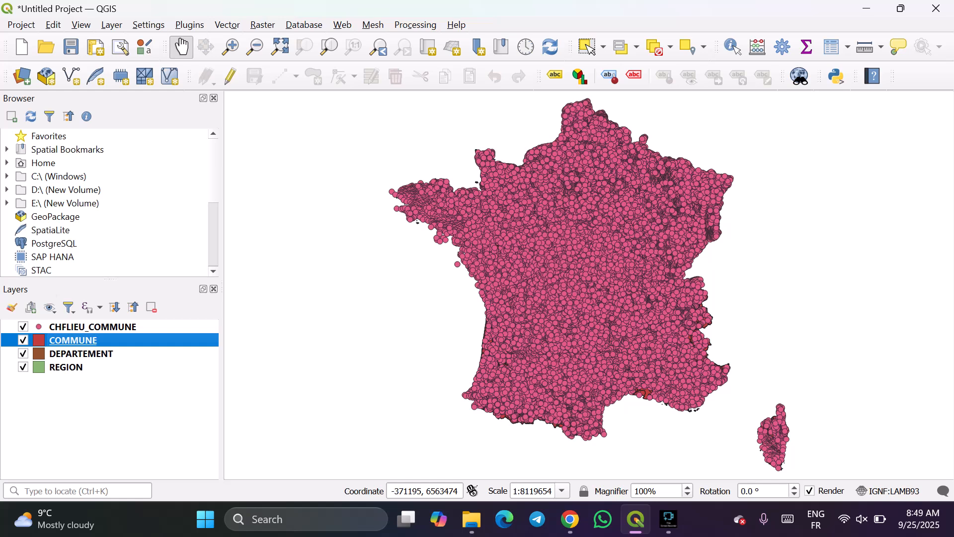
{"action": "left_click", "coordinate": [23, 327]}
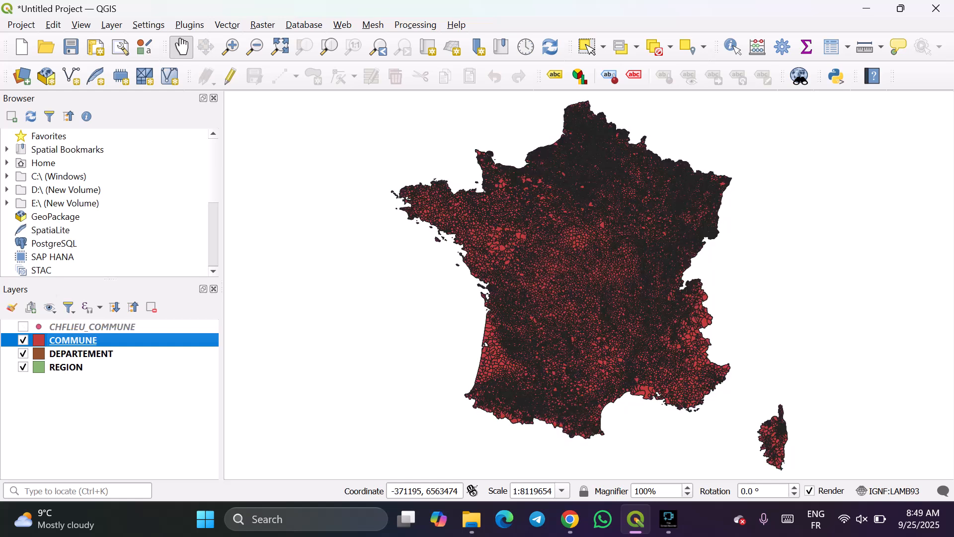
{"action": "right_click", "coordinate": [68, 340]}
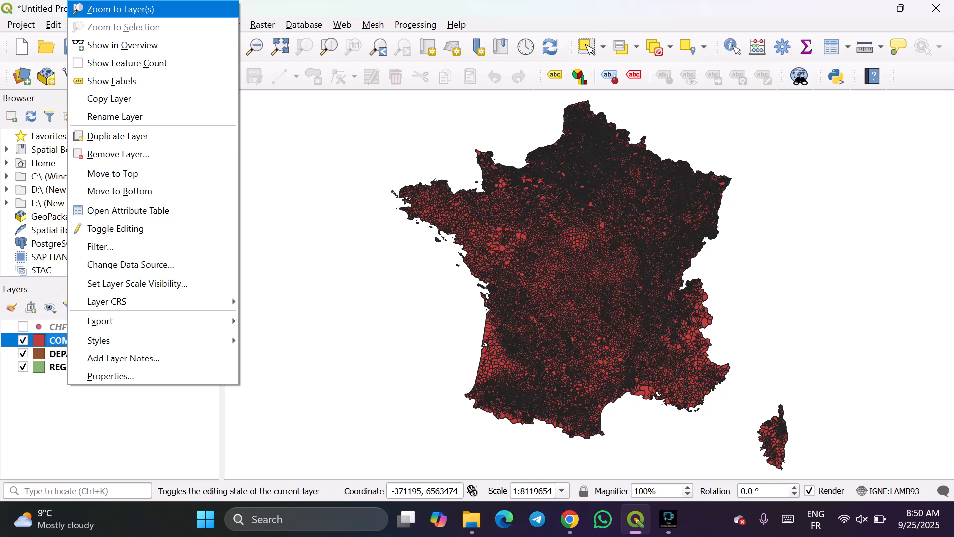
{"action": "left_click", "coordinate": [121, 9]}
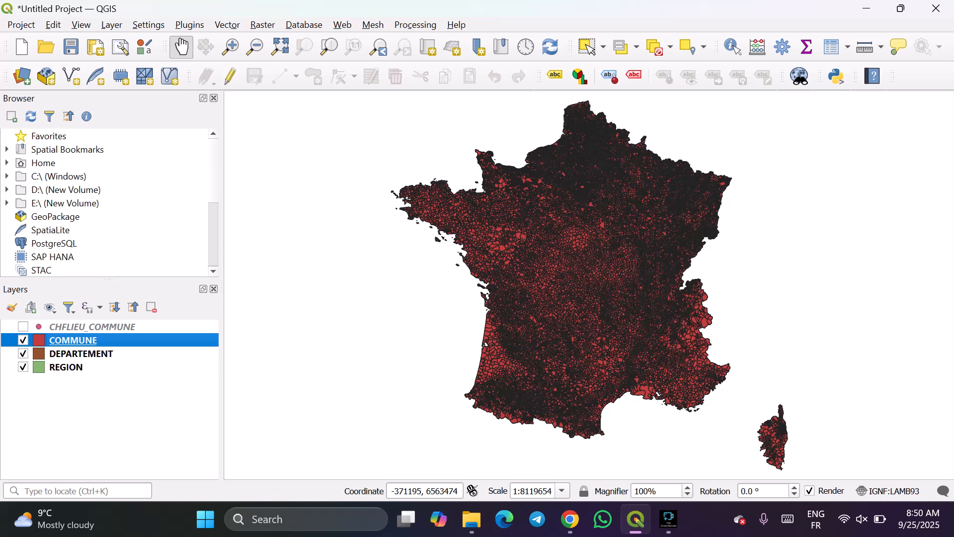
Show the feature count for the COMMUNE layer.
{"action": "right_click", "coordinate": [76, 340]}
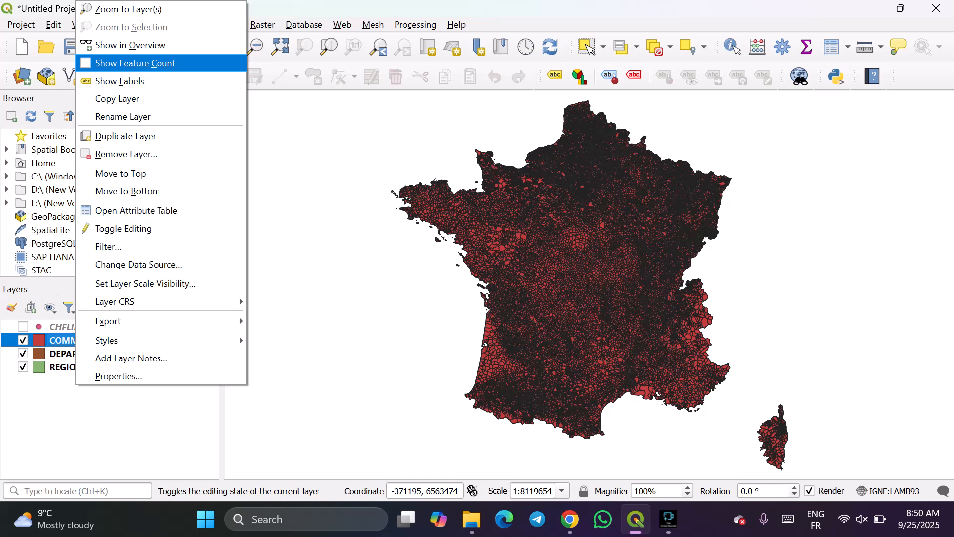
{"action": "left_click", "coordinate": [135, 62]}
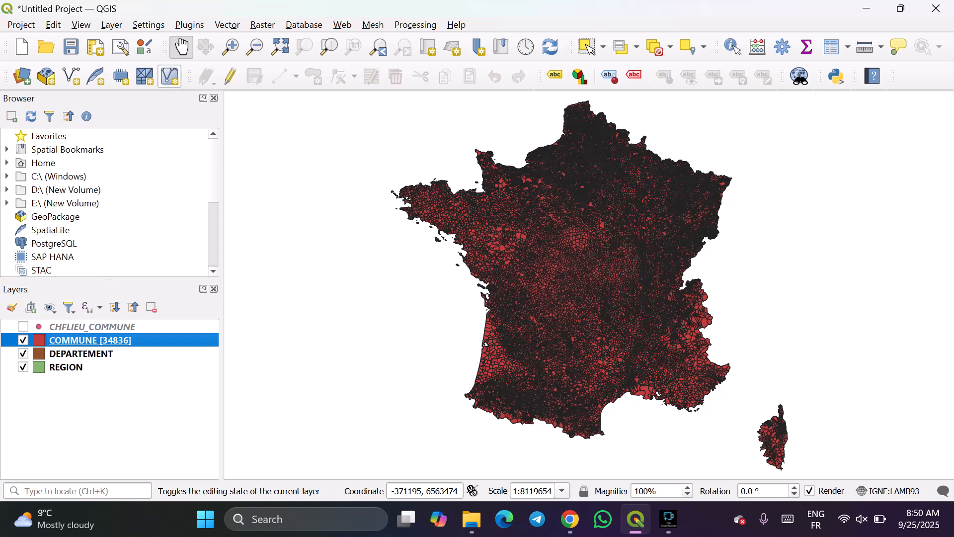
{"action": "right_click", "coordinate": [106, 340]}
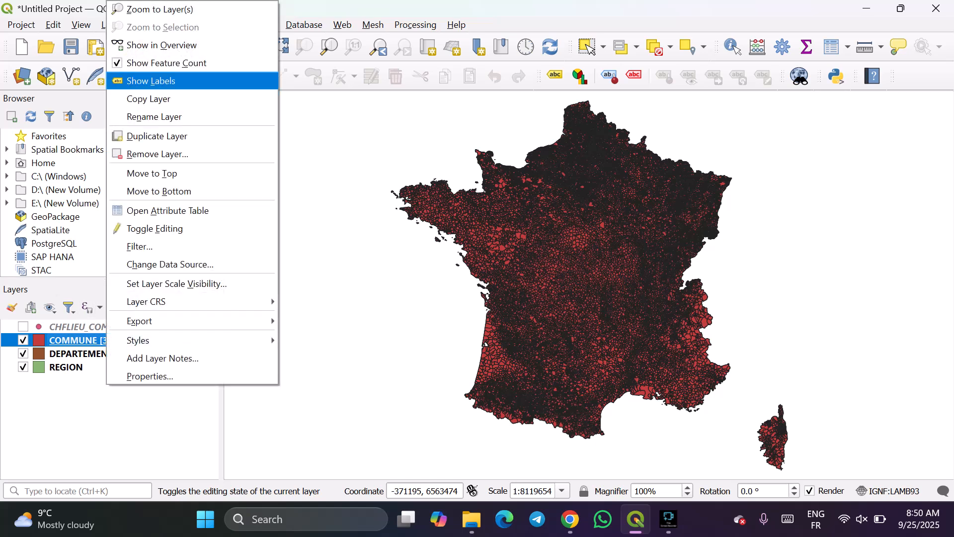
Rename the CHFLIEU_COMMUNE layer as CHFLIEU_LIEU.
{"action": "left_click", "coordinate": [66, 327]}
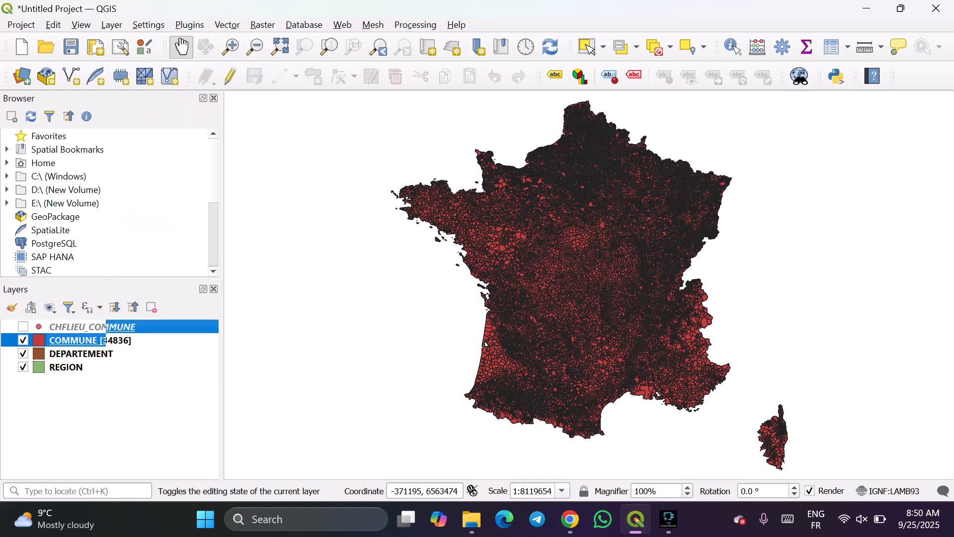
{"action": "right_click", "coordinate": [66, 327]}
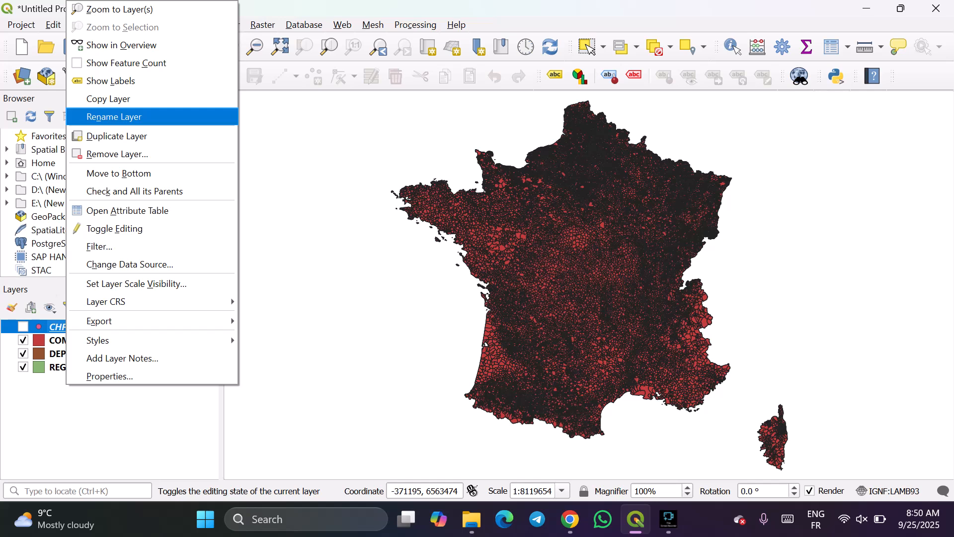
{"action": "left_click", "coordinate": [114, 116]}
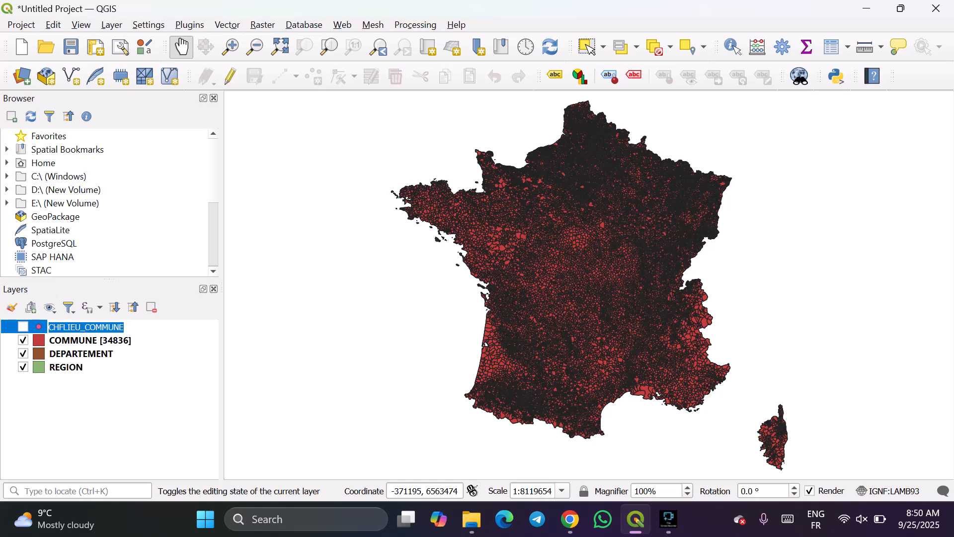
{"action": "key", "text": "Left"}
{"action": "key", "text": "Left"}
{"action": "key", "text": "Left"}
{"action": "key", "text": "shift+Right"}
{"action": "key", "text": "shift+Right"}
{"action": "key", "text": "shift+Right"}
{"action": "key", "text": "shift+Right"}
{"action": "key", "text": "shift+Right"}
{"action": "key", "text": "shift+Right"}
{"action": "key", "text": "Left"}
{"action": "key", "text": "Left"}
{"action": "key", "text": "shift+Right"}
{"action": "key", "text": "shift+Right"}
{"action": "key", "text": "shift+Right"}
{"action": "key", "text": "shift+Right"}
{"action": "key", "text": "shift+Right"}
{"action": "key", "text": "shift+Right"}
{"action": "key", "text": "shift+Right"}
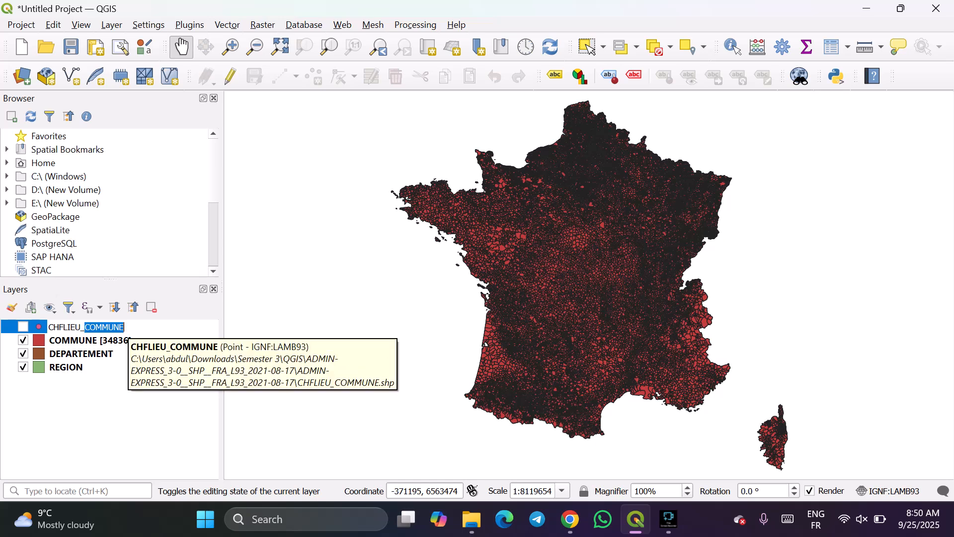
{"action": "type", "text": "Lieu"}
{"action": "key", "text": "BackSpace"}
{"action": "key", "text": "BackSpace"}
{"action": "key", "text": "BackSpace"}
{"action": "type", "text": "IEU"}
{"action": "key", "text": "Return"}
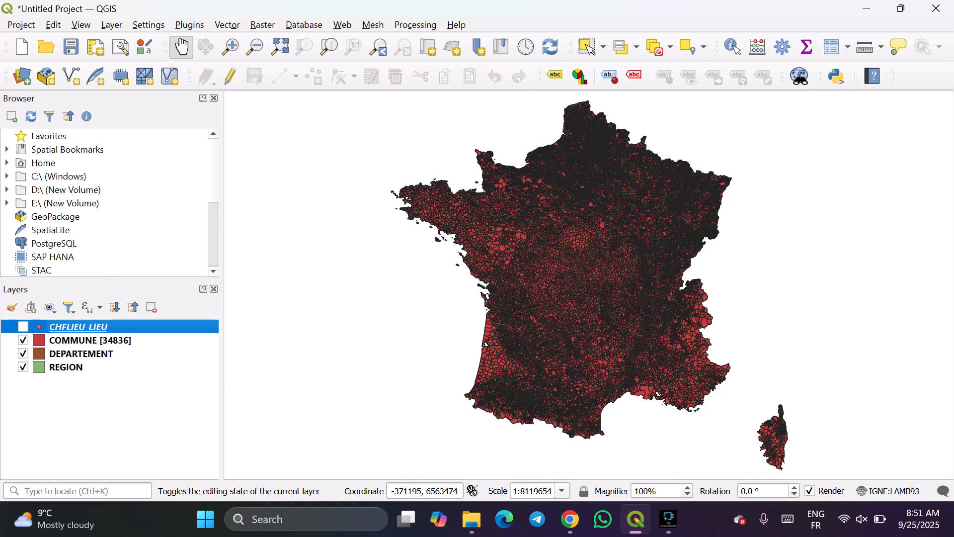
Darken the COMMUNE layer's red fill colour slightly using its style colour wheel.
{"action": "right_click", "coordinate": [86, 341]}
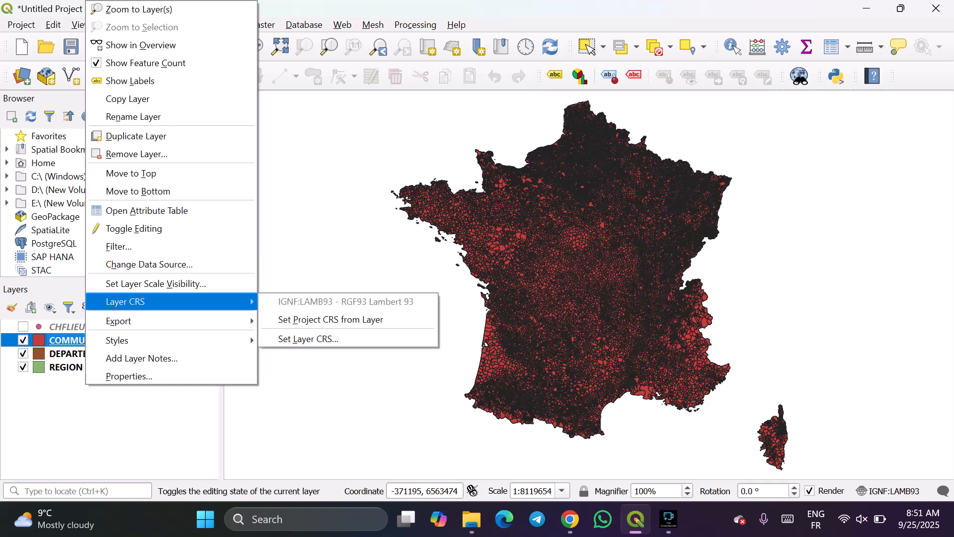
{"action": "mouse_move", "coordinate": [150, 321]}
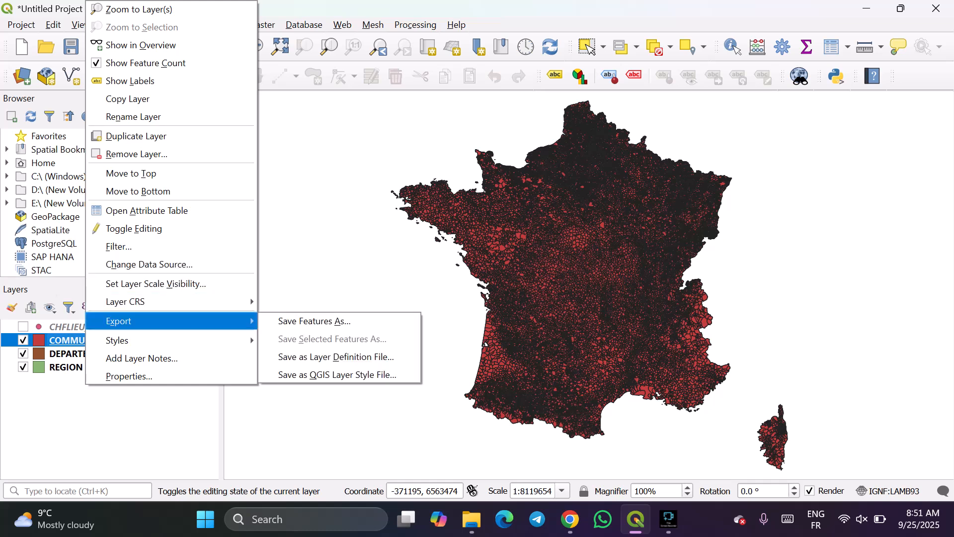
{"action": "mouse_move", "coordinate": [149, 340]}
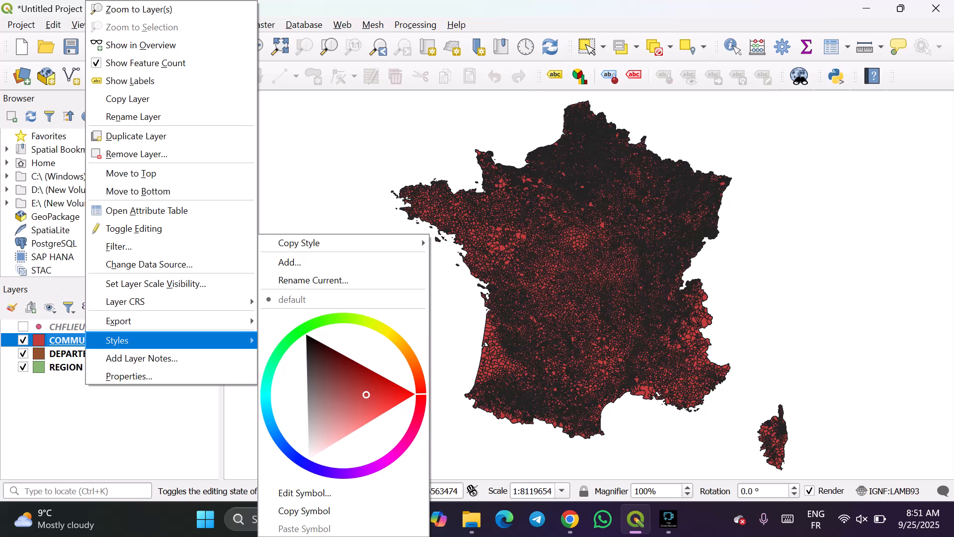
{"action": "mouse_move", "coordinate": [367, 395]}
{"action": "left_mouse_down"}
{"action": "mouse_move", "coordinate": [358, 386]}
{"action": "mouse_move", "coordinate": [366, 386]}
{"action": "mouse_move", "coordinate": [337, 393]}
{"action": "mouse_move", "coordinate": [367, 391]}
{"action": "left_mouse_up"}
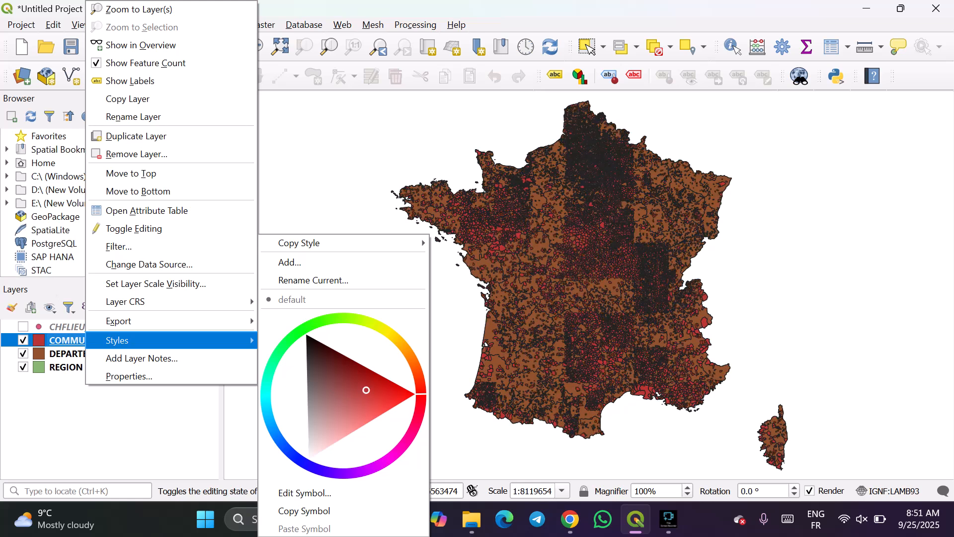
{"action": "left_click_drag", "start_coordinate": [367, 390], "coordinate": [368, 386]}
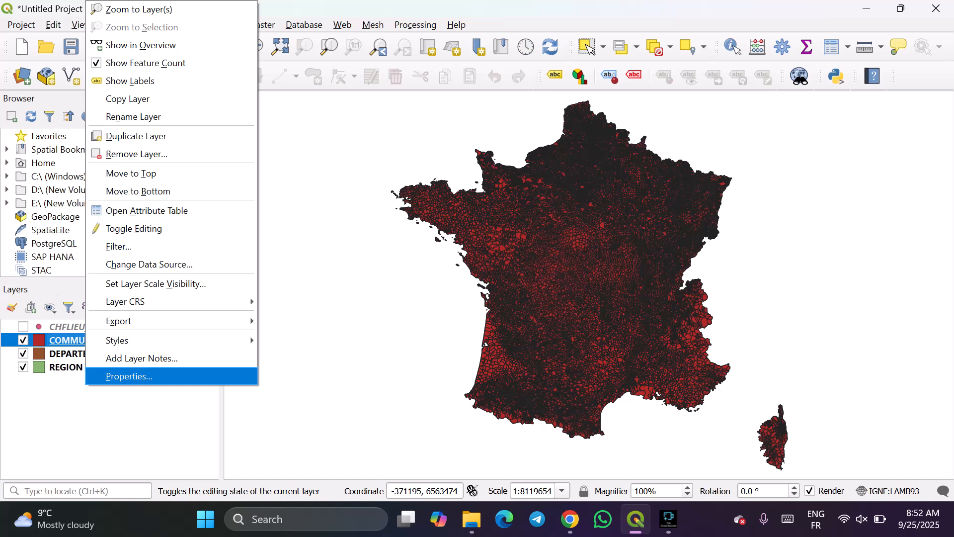
Examine the COMMUNE layer's information properties, including its source details, coordinate reference system, extent and attribute field list.
{"action": "left_click", "coordinate": [129, 376]}
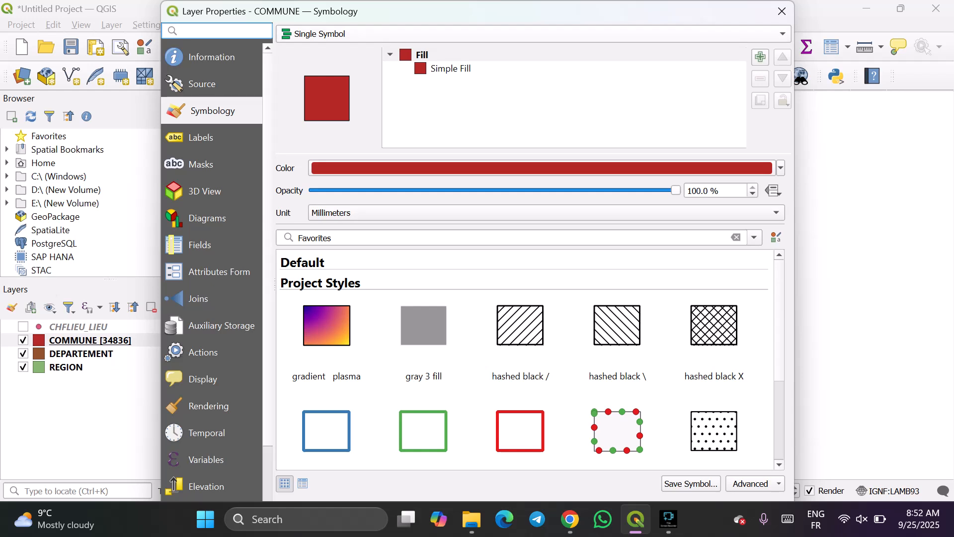
{"action": "left_click", "coordinate": [213, 57]}
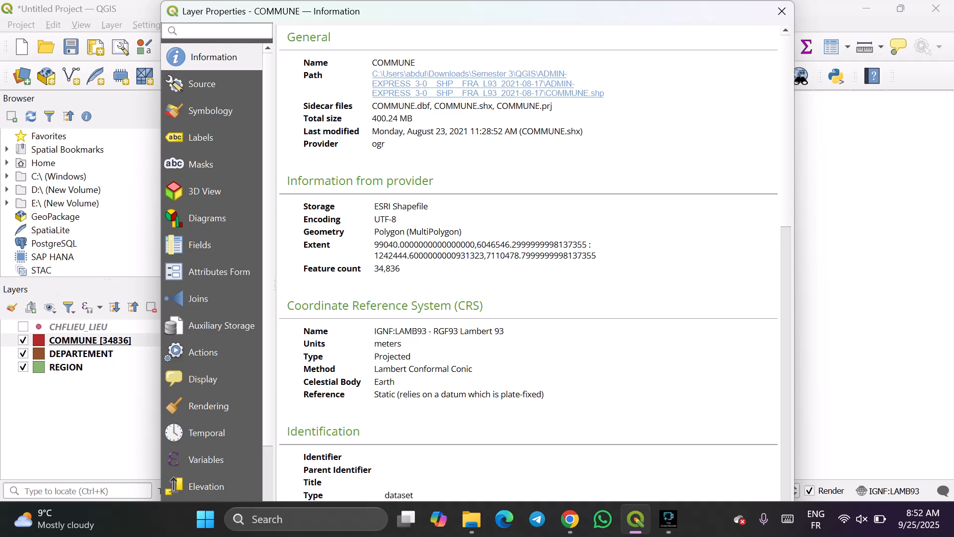
{"action": "scroll", "coordinate": [535, 263], "scroll_direction": "down", "scroll_amount": 1}
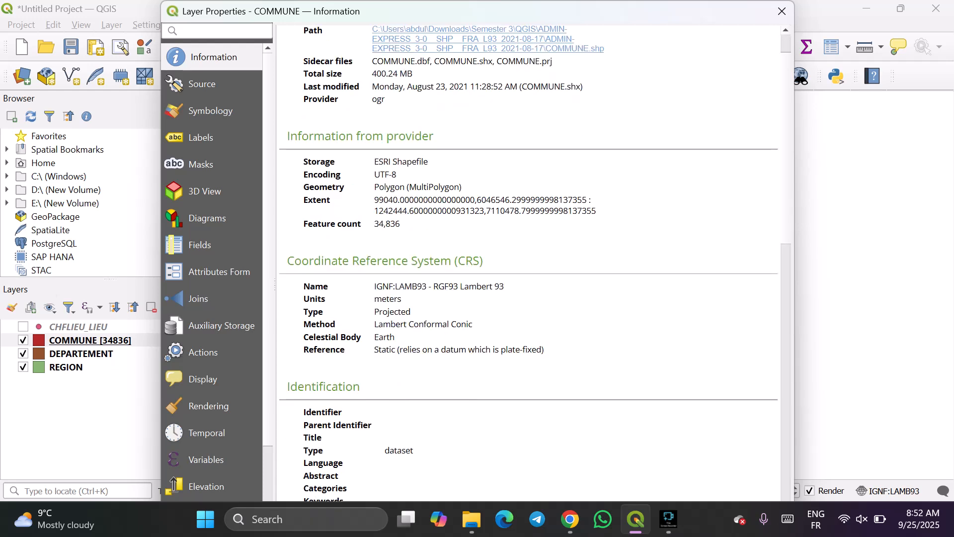
{"action": "scroll", "coordinate": [536, 263], "scroll_direction": "down", "scroll_amount": 1}
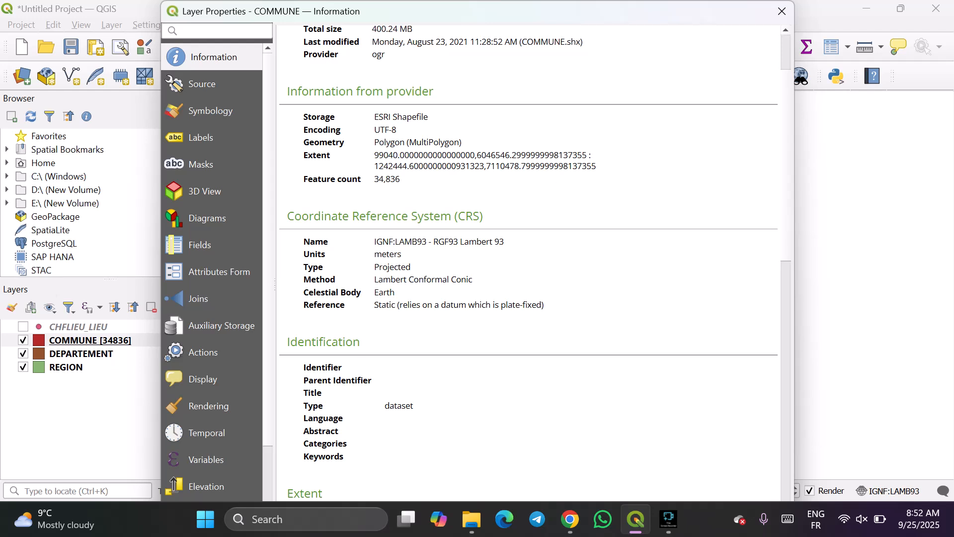
{"action": "left_click_drag", "start_coordinate": [304, 242], "coordinate": [504, 242]}
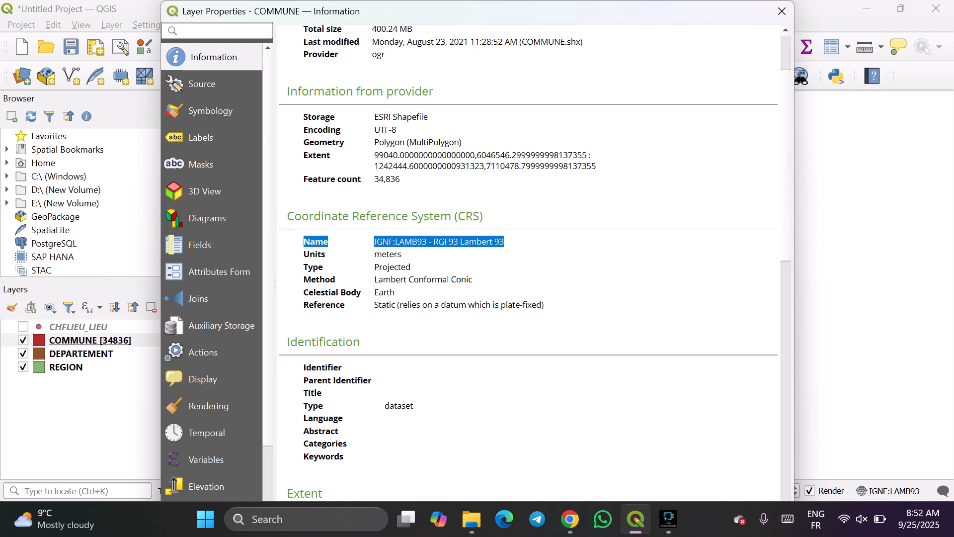
{"action": "left_click", "coordinate": [505, 242]}
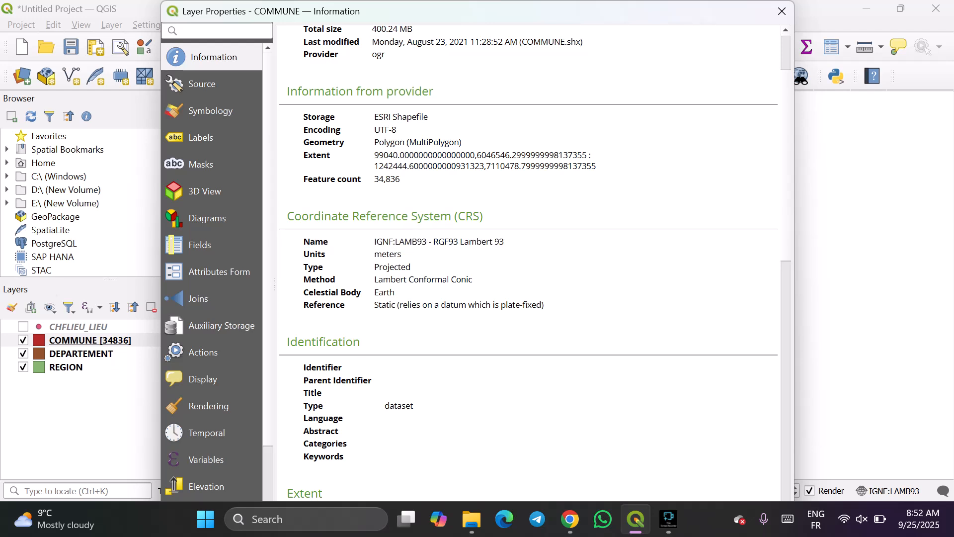
{"action": "scroll", "coordinate": [527, 263], "scroll_direction": "down", "scroll_amount": 1}
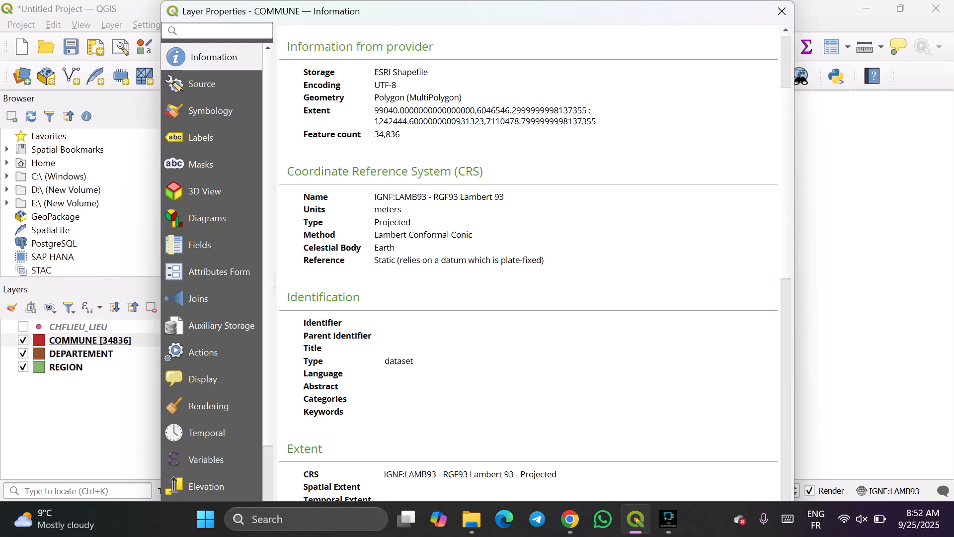
{"action": "scroll", "coordinate": [527, 263], "scroll_direction": "down", "scroll_amount": 1}
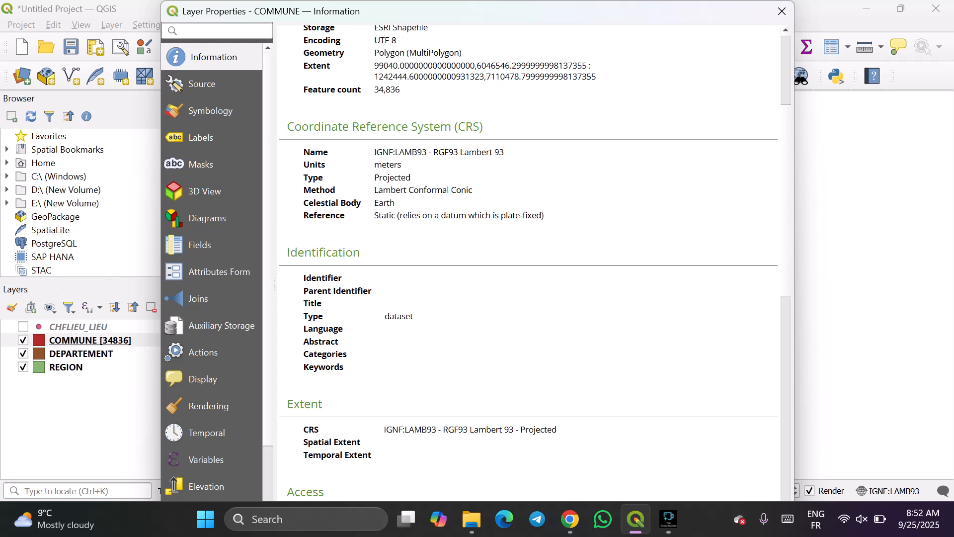
{"action": "scroll", "coordinate": [527, 264], "scroll_direction": "up", "scroll_amount": 1}
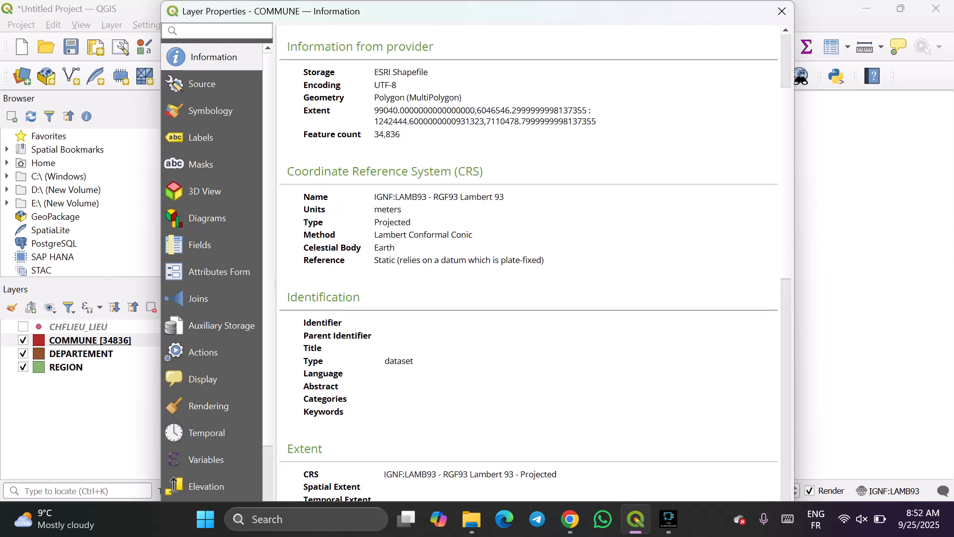
{"action": "scroll", "coordinate": [527, 264], "scroll_direction": "up", "scroll_amount": 2}
{"action": "scroll", "coordinate": [527, 264], "scroll_direction": "down", "scroll_amount": 4}
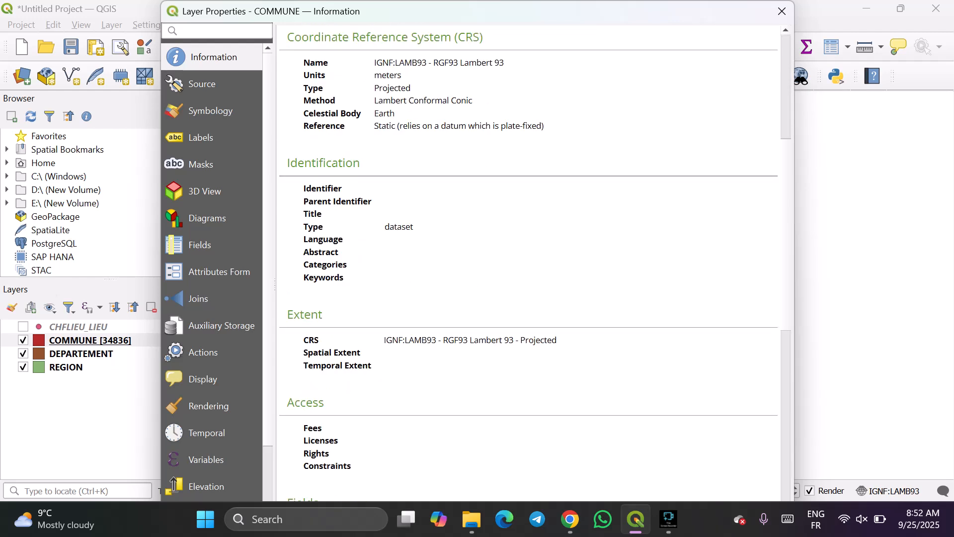
{"action": "scroll", "coordinate": [527, 263], "scroll_direction": "down", "scroll_amount": 7}
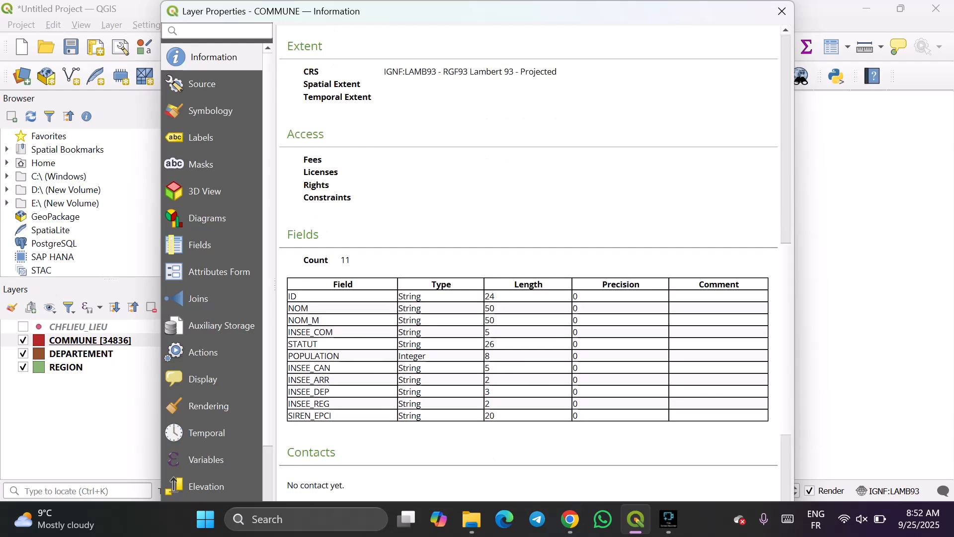
{"action": "scroll", "coordinate": [527, 263], "scroll_direction": "down", "scroll_amount": 2}
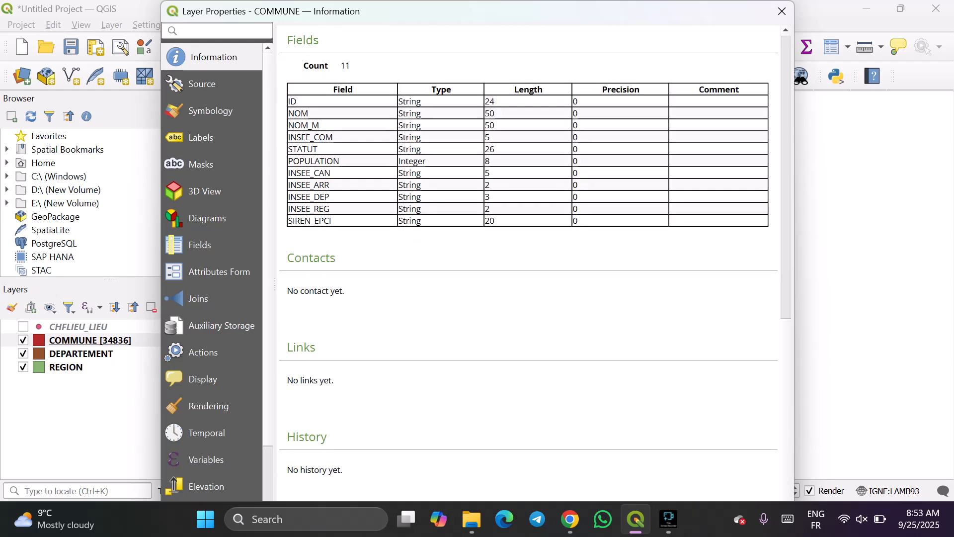
Review the COMMUNE layer's Source, Symbology, Labels, Masks, 3D View, Diagrams and Fields properties, and close the layer properties.
{"action": "left_click", "coordinate": [203, 84]}
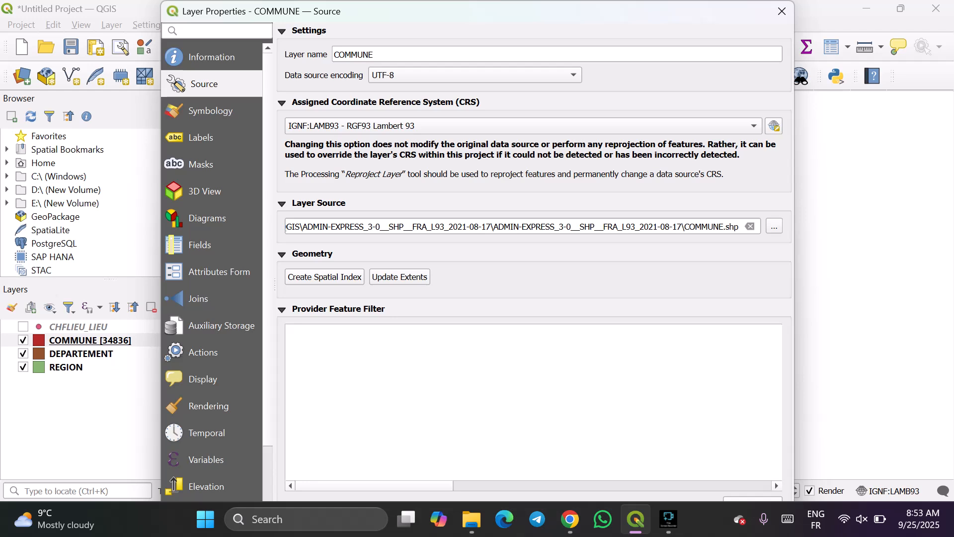
{"action": "left_click", "coordinate": [212, 111]}
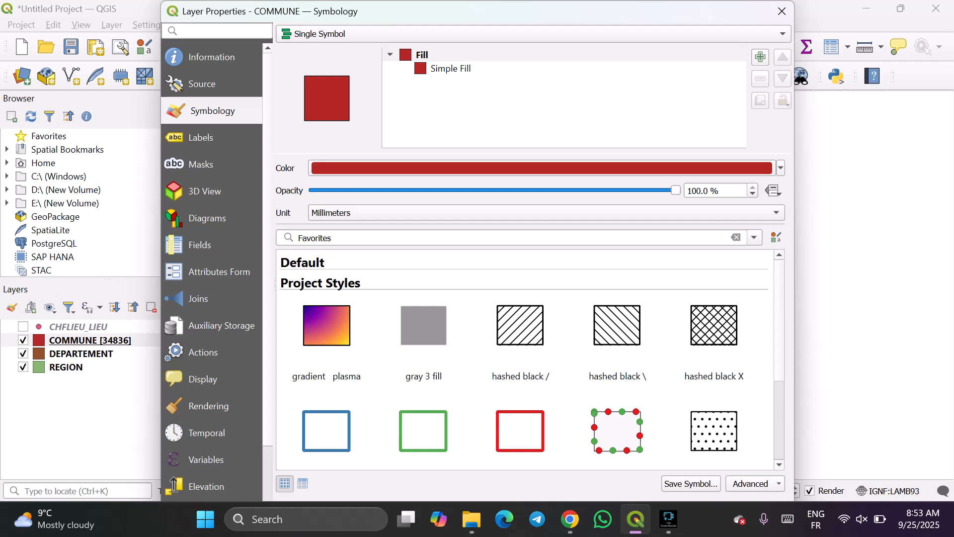
{"action": "left_click", "coordinate": [202, 138]}
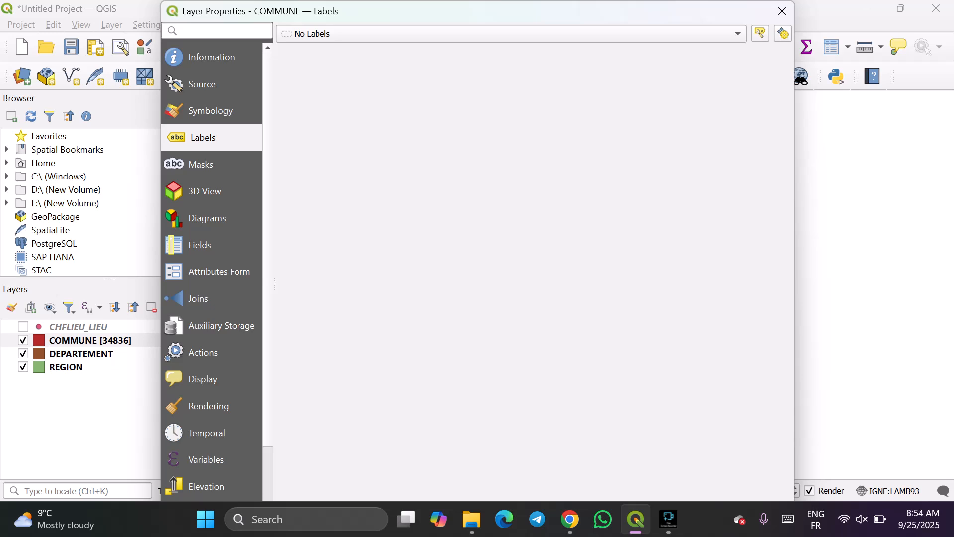
{"action": "left_click", "coordinate": [203, 165]}
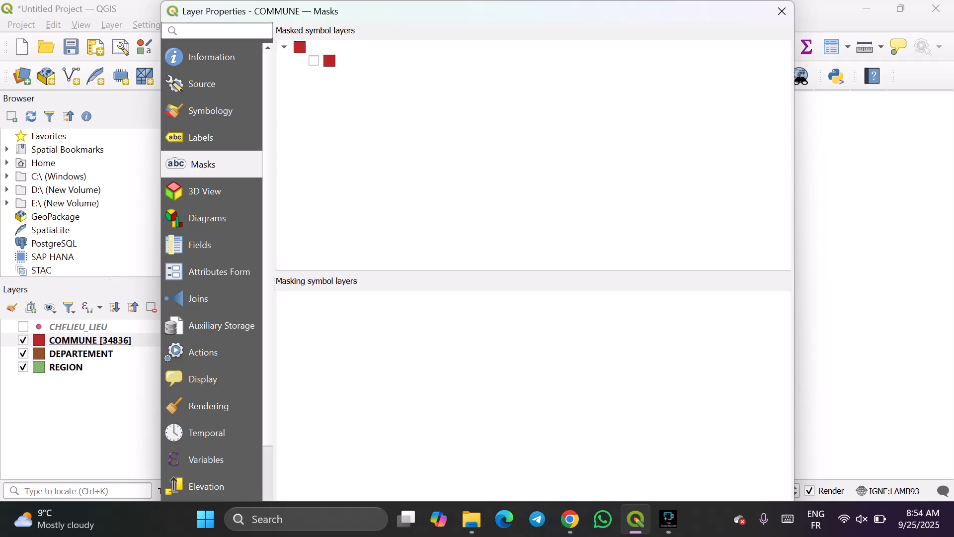
{"action": "left_click", "coordinate": [207, 192]}
{"action": "left_click", "coordinate": [207, 219]}
{"action": "left_click", "coordinate": [201, 245]}
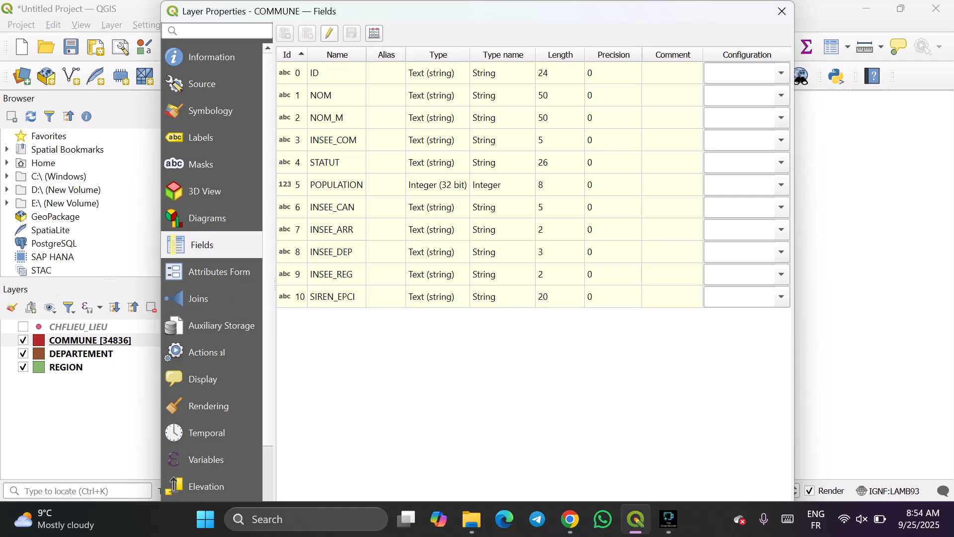
{"action": "scroll", "coordinate": [212, 279], "scroll_direction": "down", "scroll_amount": 2}
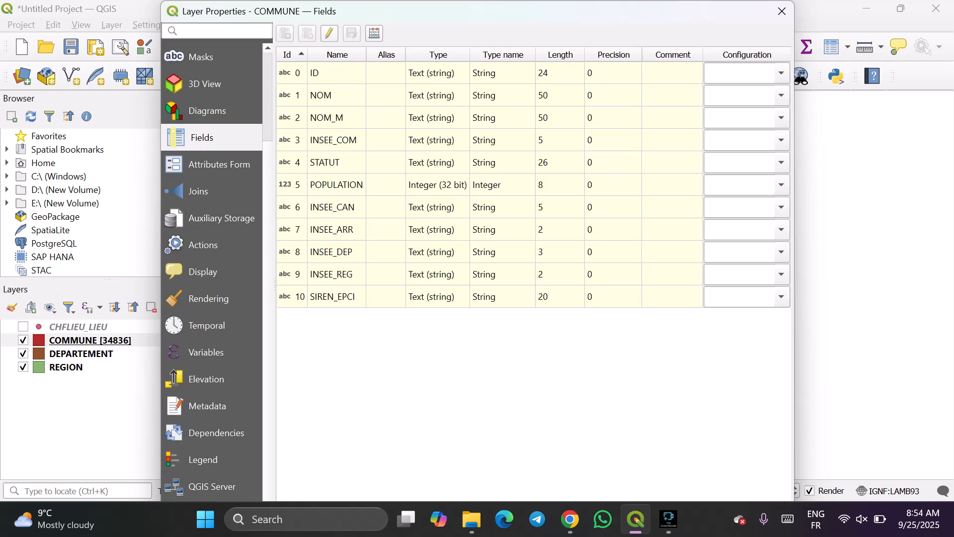
{"action": "scroll", "coordinate": [212, 278], "scroll_direction": "up", "scroll_amount": 2}
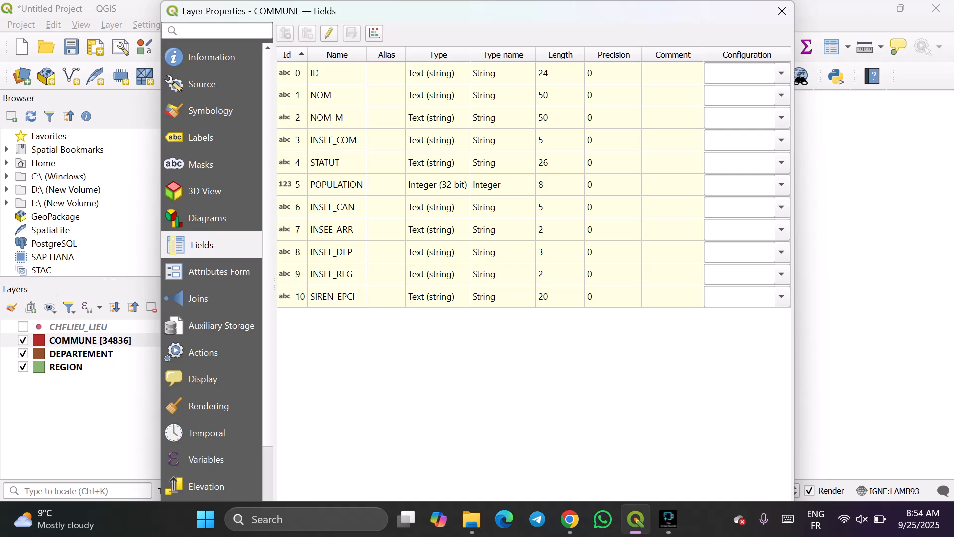
{"action": "left_click", "coordinate": [782, 11]}
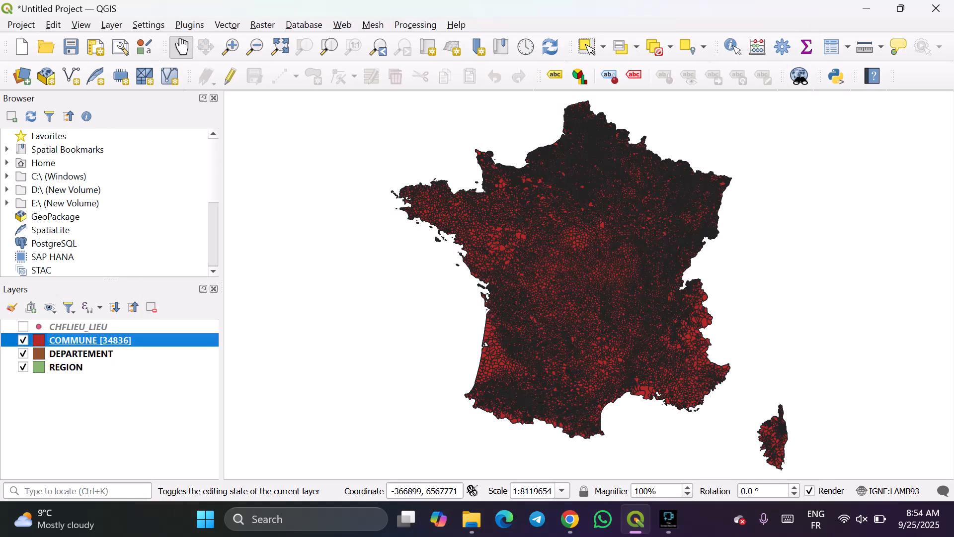
Hide the COMMUNE and DEPARTEMENT layers and make REGION the active layer.
{"action": "left_click", "coordinate": [23, 341]}
{"action": "left_click", "coordinate": [23, 354]}
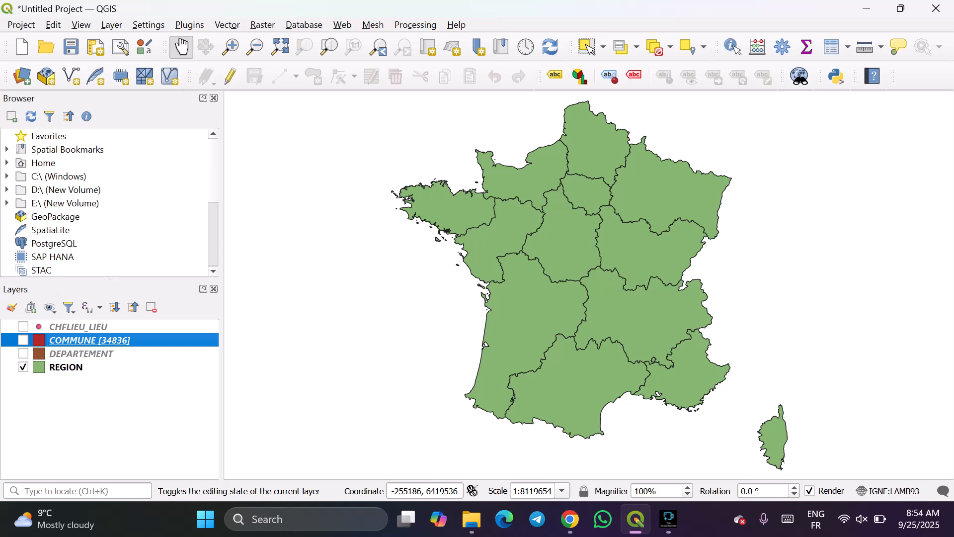
{"action": "left_click", "coordinate": [65, 367]}
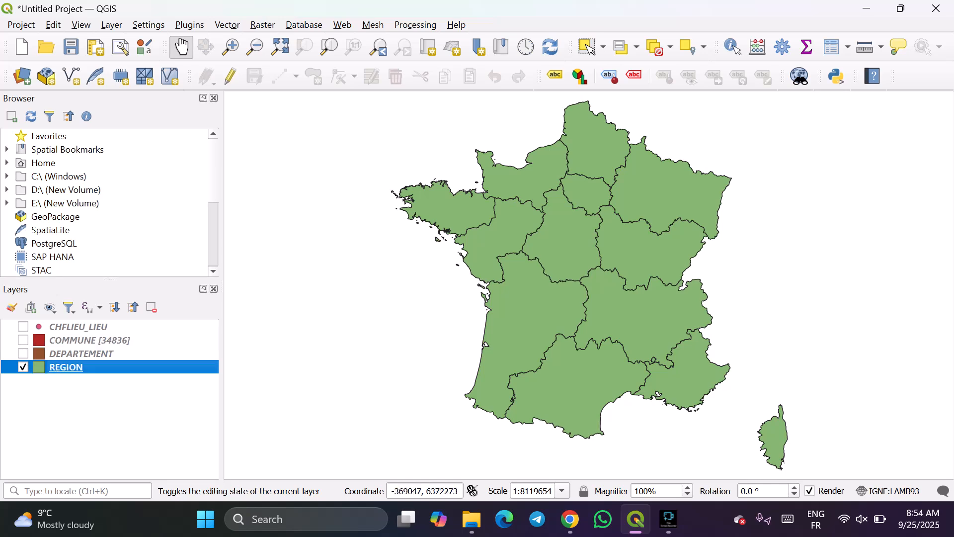
View the REGION layer's attribute table and close it.
{"action": "right_click", "coordinate": [177, 368]}
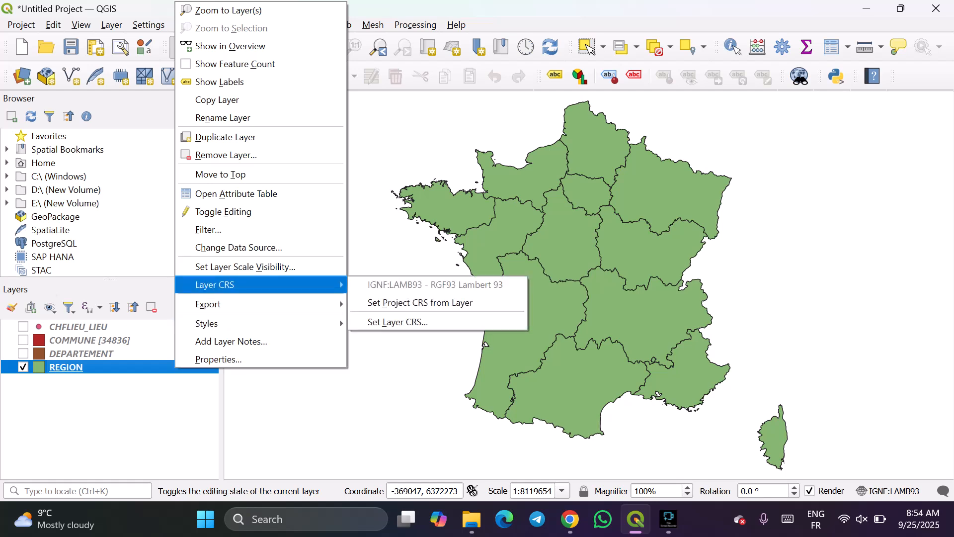
{"action": "left_click", "coordinate": [236, 193]}
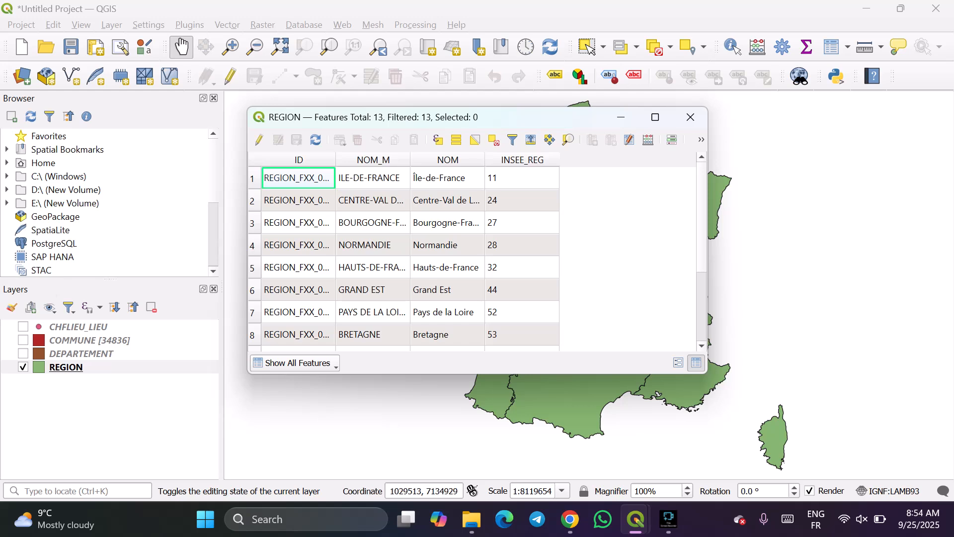
{"action": "left_click", "coordinate": [691, 117]}
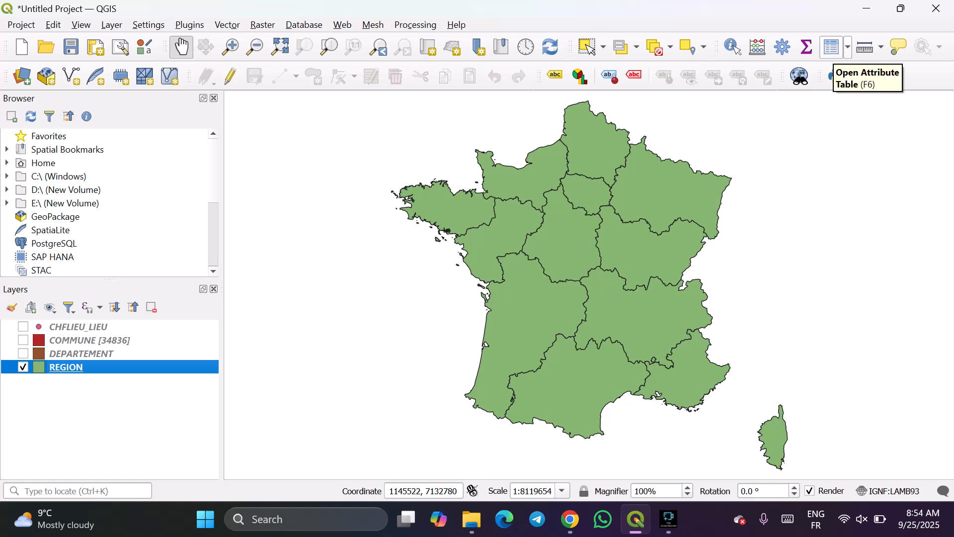
Reopen the REGION attribute table, widen and reposition its window, and look through the region records.
{"action": "left_click", "coordinate": [833, 48]}
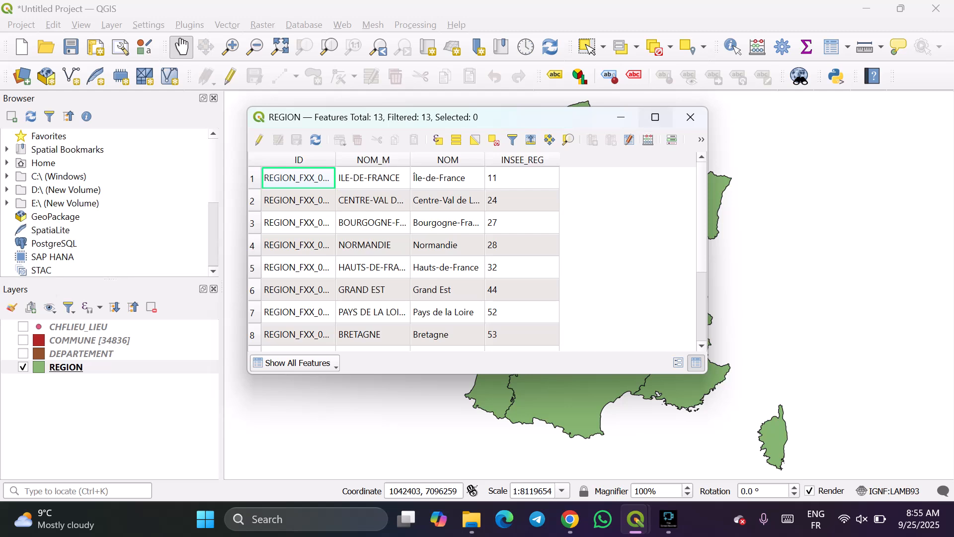
{"action": "mouse_move", "coordinate": [655, 118]}
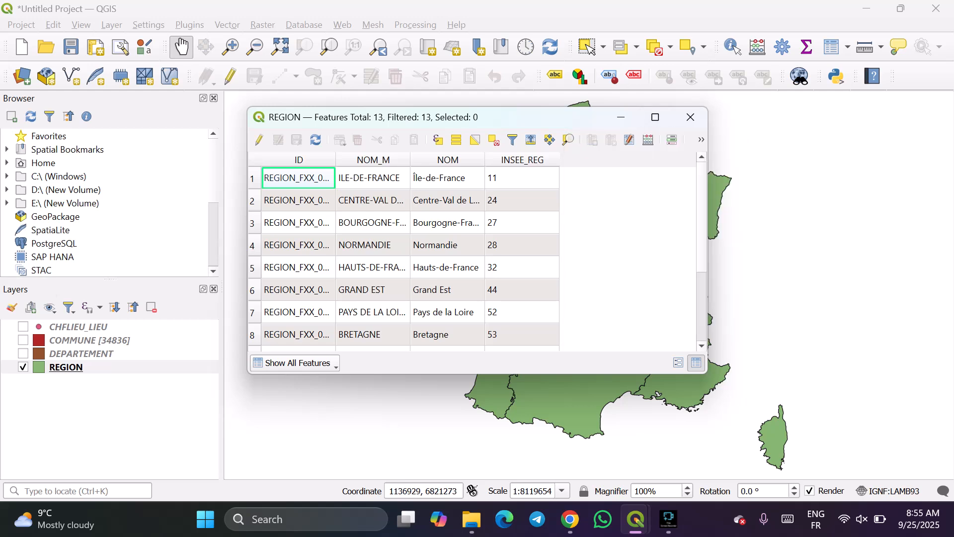
{"action": "left_click_drag", "start_coordinate": [709, 254], "coordinate": [866, 254]}
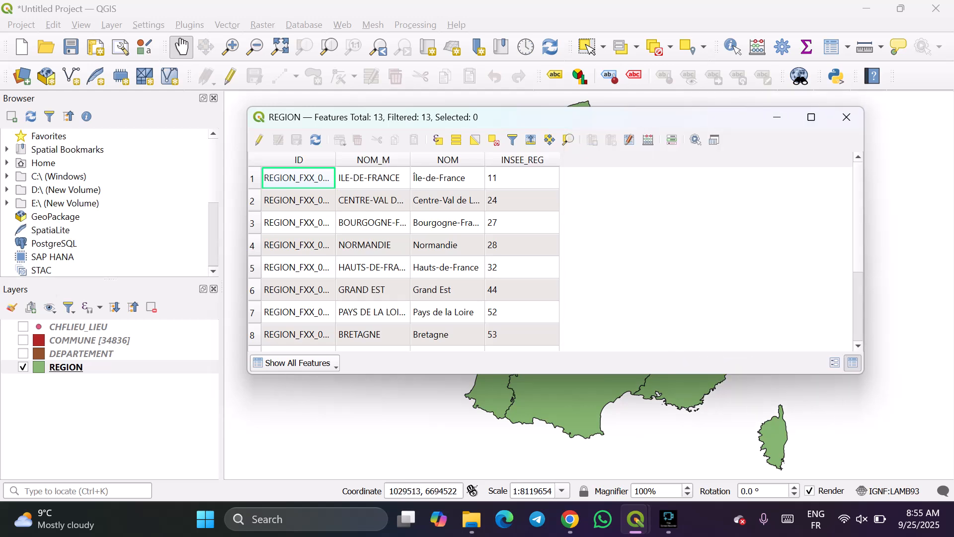
{"action": "mouse_move", "coordinate": [656, 118]}
{"action": "left_mouse_down"}
{"action": "mouse_move", "coordinate": [683, 122]}
{"action": "mouse_move", "coordinate": [639, 123]}
{"action": "left_mouse_up"}
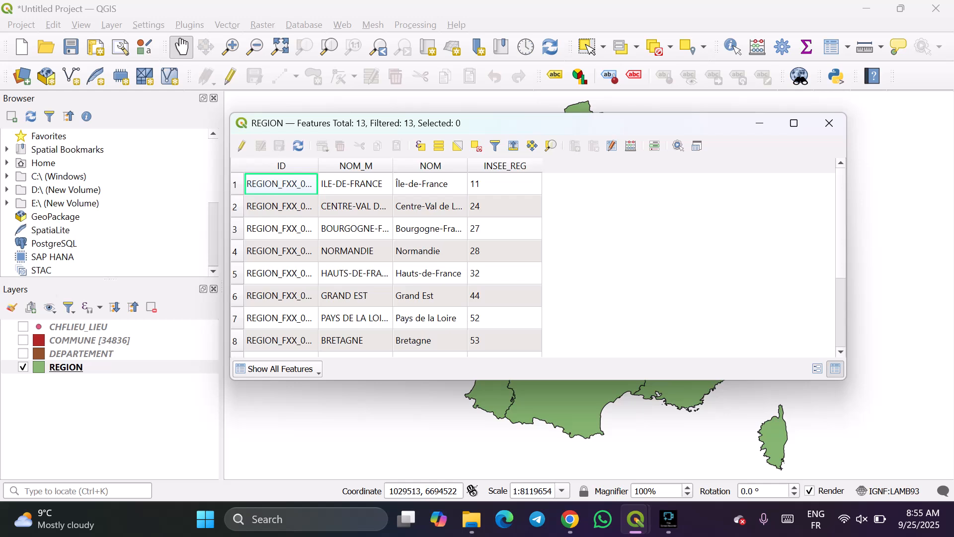
{"action": "scroll", "coordinate": [388, 263], "scroll_direction": "down", "scroll_amount": 1}
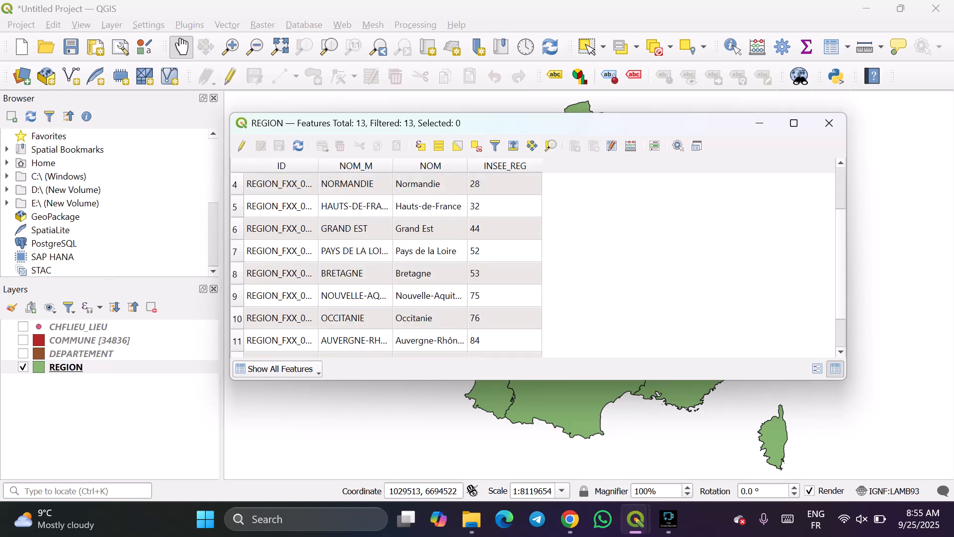
Widen the ID, NOM_M and NOM columns to show their full text, and narrow the table window to fit the columns.
{"action": "left_click_drag", "start_coordinate": [318, 166], "coordinate": [410, 166]}
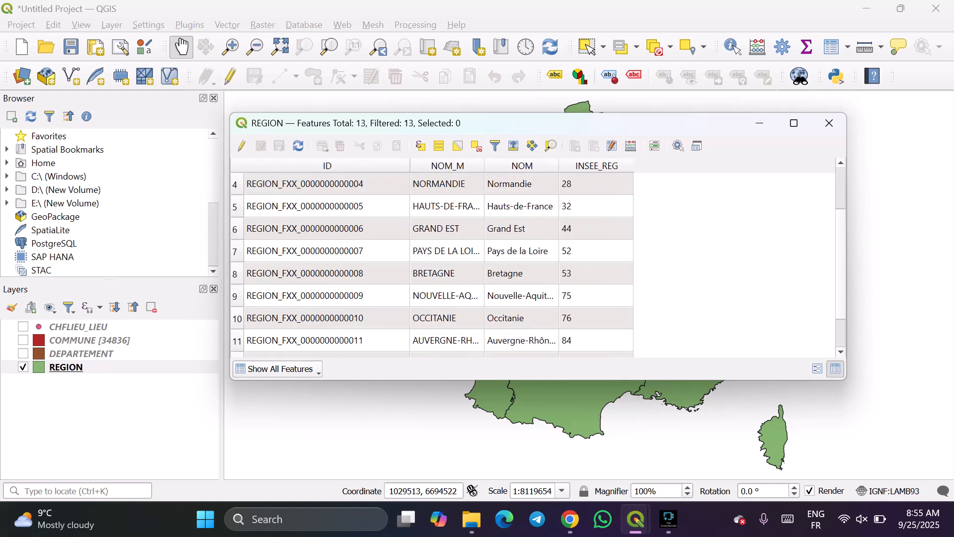
{"action": "left_click_drag", "start_coordinate": [485, 165], "coordinate": [562, 165]}
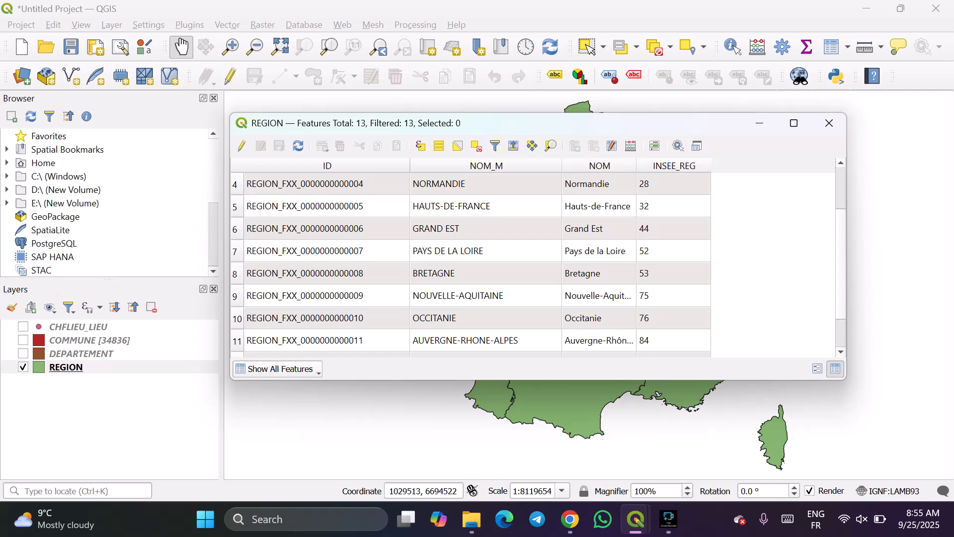
{"action": "left_click_drag", "start_coordinate": [637, 165], "coordinate": [693, 165]}
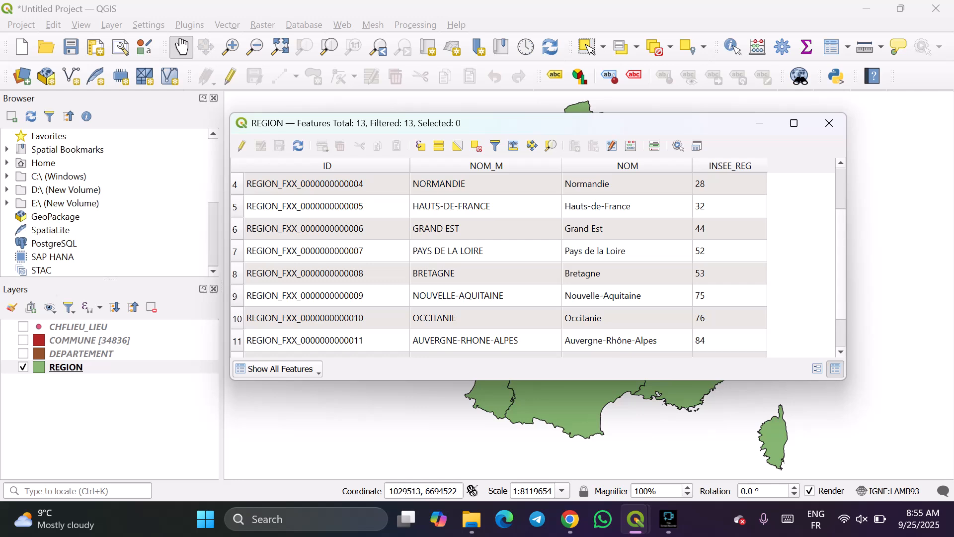
{"action": "left_click_drag", "start_coordinate": [847, 226], "coordinate": [781, 233]}
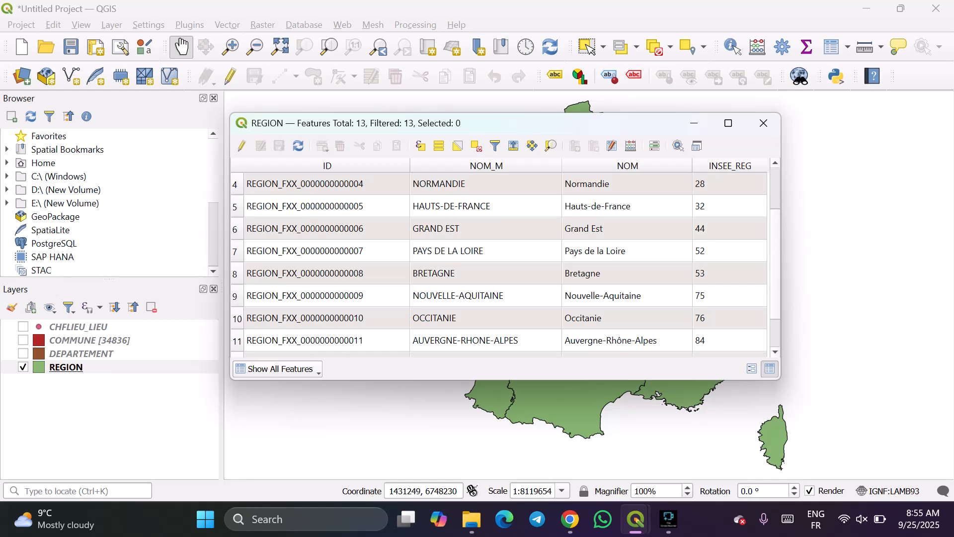
Select the Normandie record and move the attribute table lower to expose the region on the map.
{"action": "left_click", "coordinate": [319, 184]}
{"action": "scroll", "coordinate": [499, 264], "scroll_direction": "up", "scroll_amount": 1}
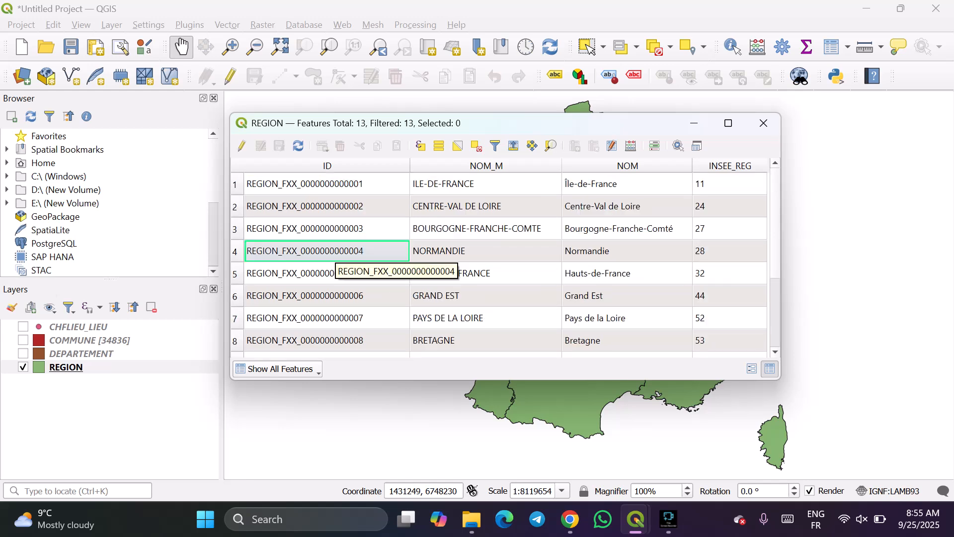
{"action": "left_click", "coordinate": [236, 252]}
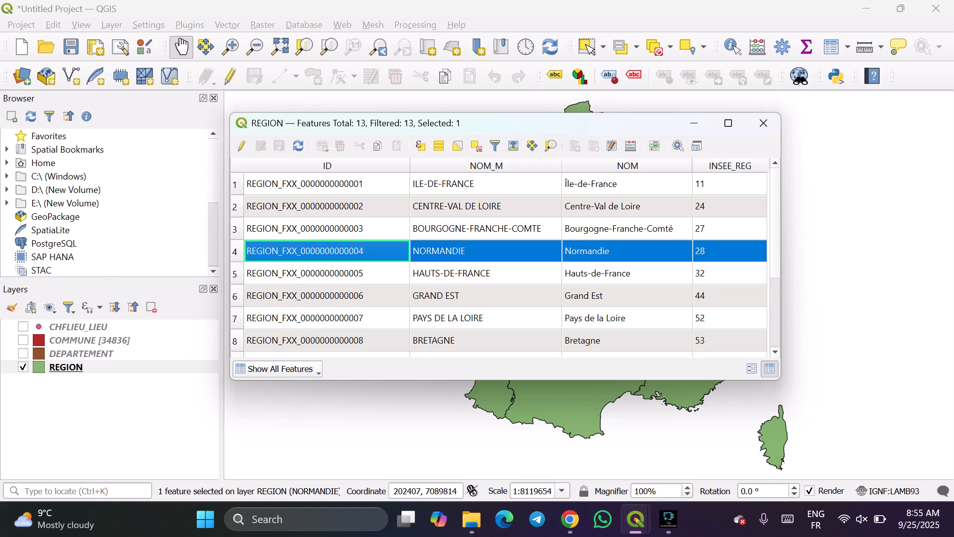
{"action": "left_click_drag", "start_coordinate": [462, 123], "coordinate": [529, 221]}
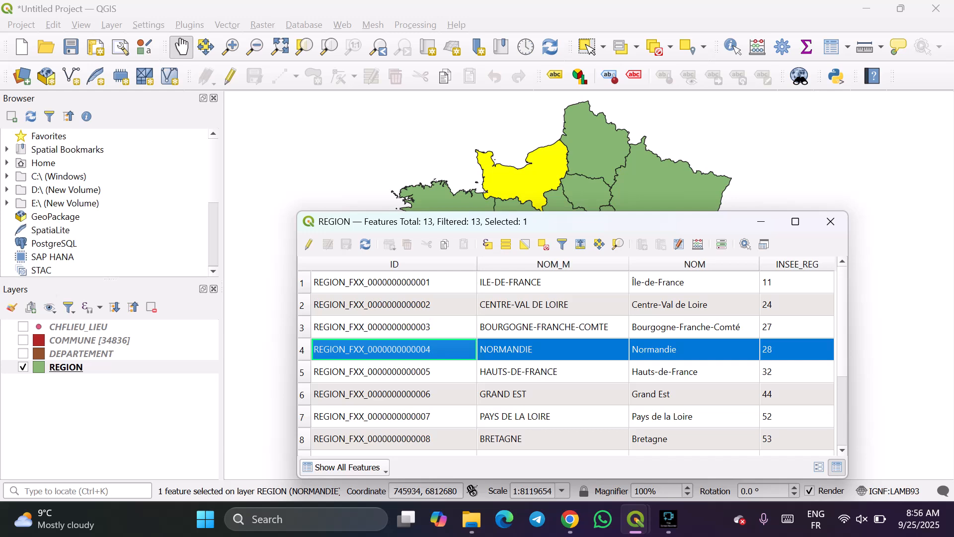
Select the Pays de la Loire record and then the Bretagne record, repositioning the table to view each region on the map.
{"action": "left_click", "coordinate": [302, 417]}
{"action": "left_click_drag", "start_coordinate": [557, 220], "coordinate": [517, 218]}
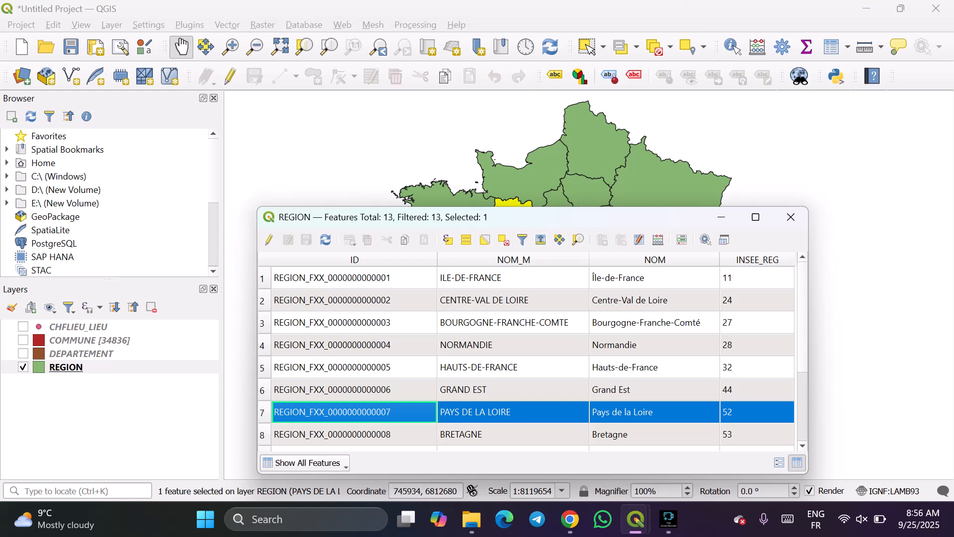
{"action": "left_click", "coordinate": [262, 435]}
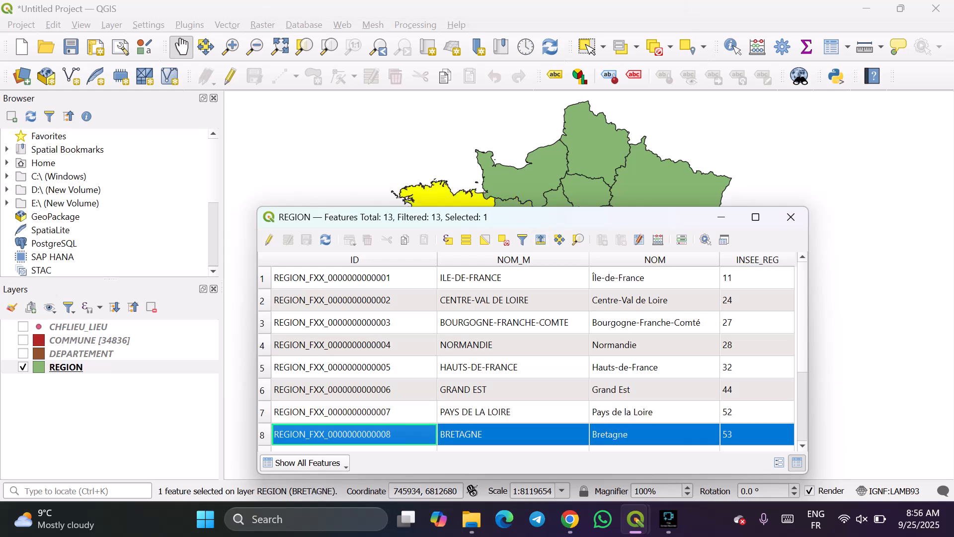
{"action": "mouse_move", "coordinate": [496, 217]}
{"action": "left_mouse_down"}
{"action": "mouse_move", "coordinate": [612, 335]}
{"action": "mouse_move", "coordinate": [501, 228]}
{"action": "mouse_move", "coordinate": [494, 206]}
{"action": "left_mouse_up"}
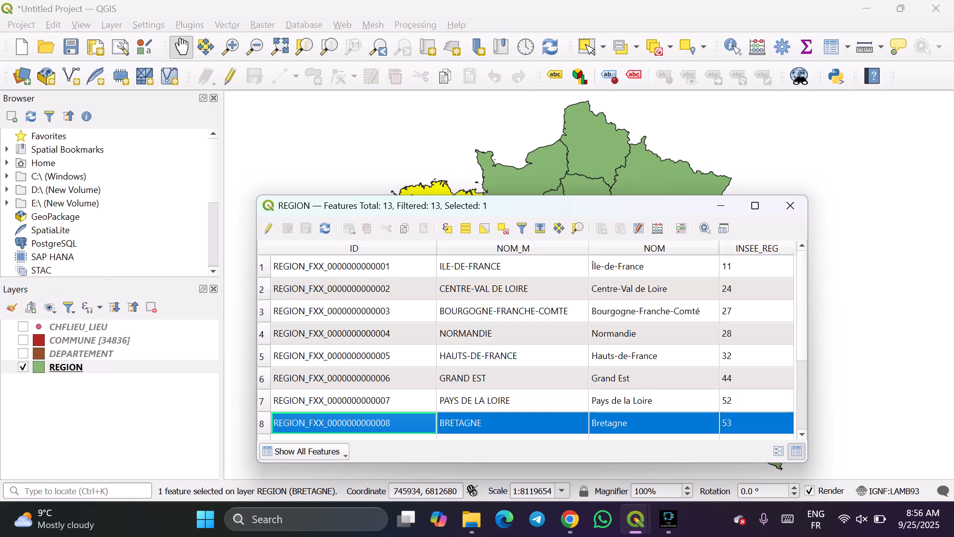
Add the Normandie record to the selection alongside Bretagne.
{"action": "scroll", "coordinate": [532, 348], "scroll_direction": "down", "scroll_amount": 1}
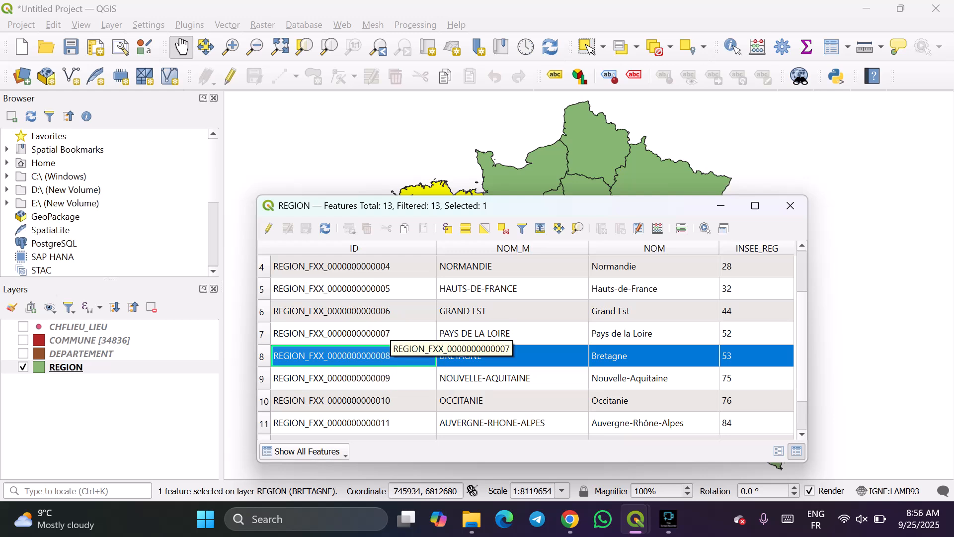
{"action": "left_click", "coordinate": [331, 266], "text": "ctrl"}
{"action": "scroll", "coordinate": [532, 348], "scroll_direction": "up", "scroll_amount": 1}
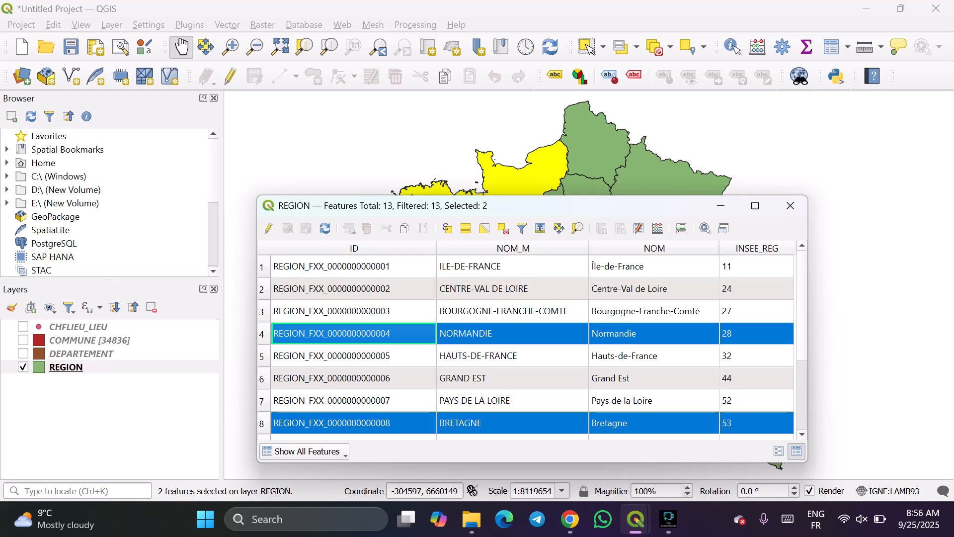
Select the Bourgogne-Franche-Comté and Normandie records together, then deselect all features of the layer.
{"action": "left_click", "coordinate": [318, 311]}
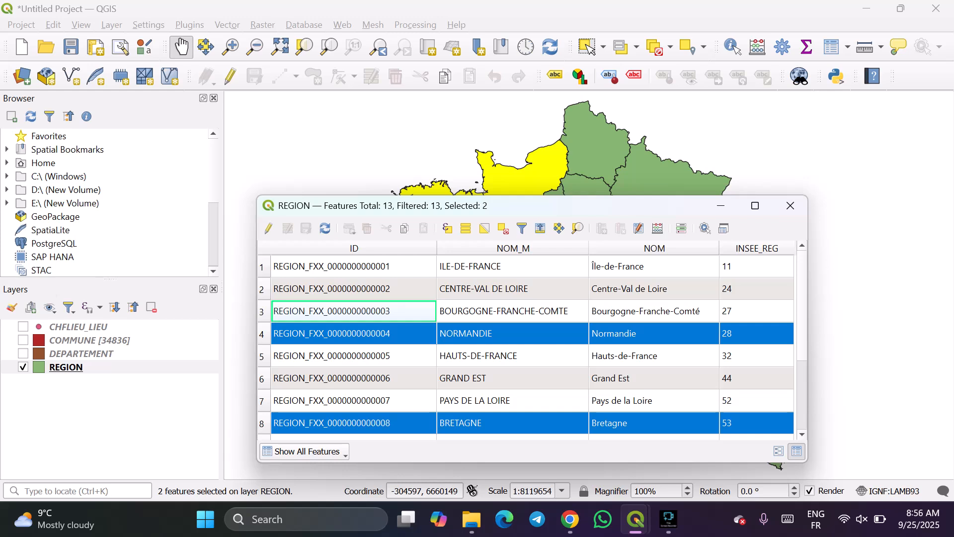
{"action": "left_click", "coordinate": [262, 312]}
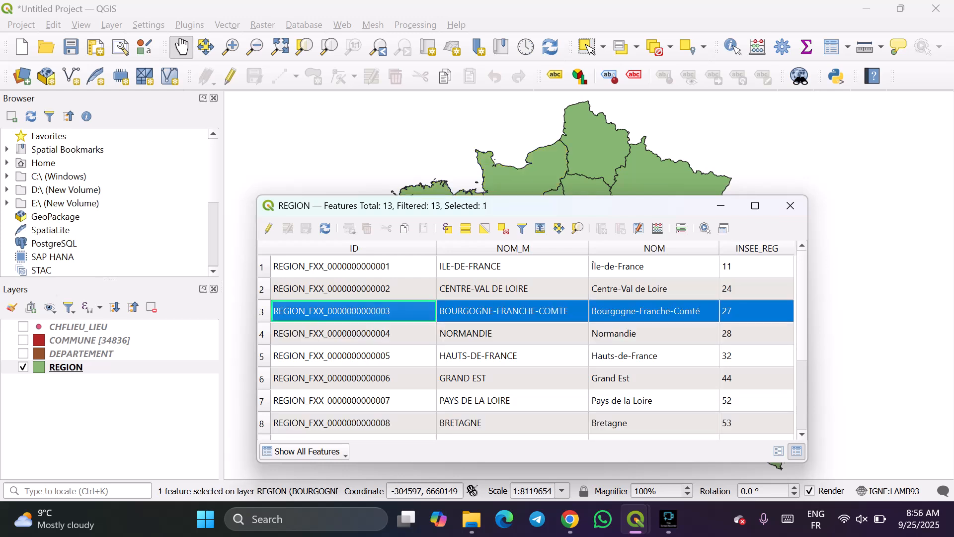
{"action": "left_click", "coordinate": [262, 334], "text": "ctrl"}
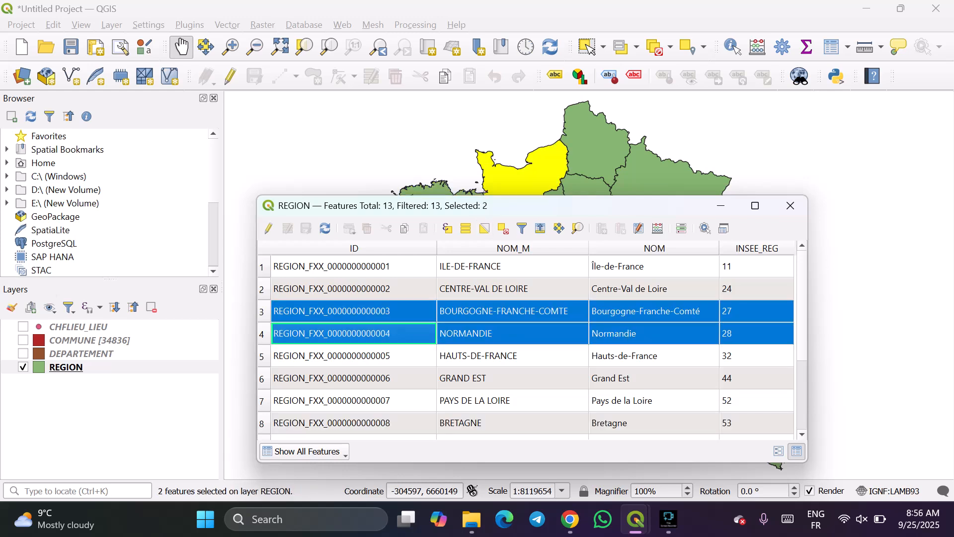
{"action": "mouse_move", "coordinate": [540, 206]}
{"action": "left_mouse_down"}
{"action": "mouse_move", "coordinate": [597, 371]}
{"action": "mouse_move", "coordinate": [497, 237]}
{"action": "mouse_move", "coordinate": [517, 229]}
{"action": "mouse_move", "coordinate": [524, 244]}
{"action": "mouse_move", "coordinate": [543, 210]}
{"action": "mouse_move", "coordinate": [545, 219]}
{"action": "left_mouse_up"}
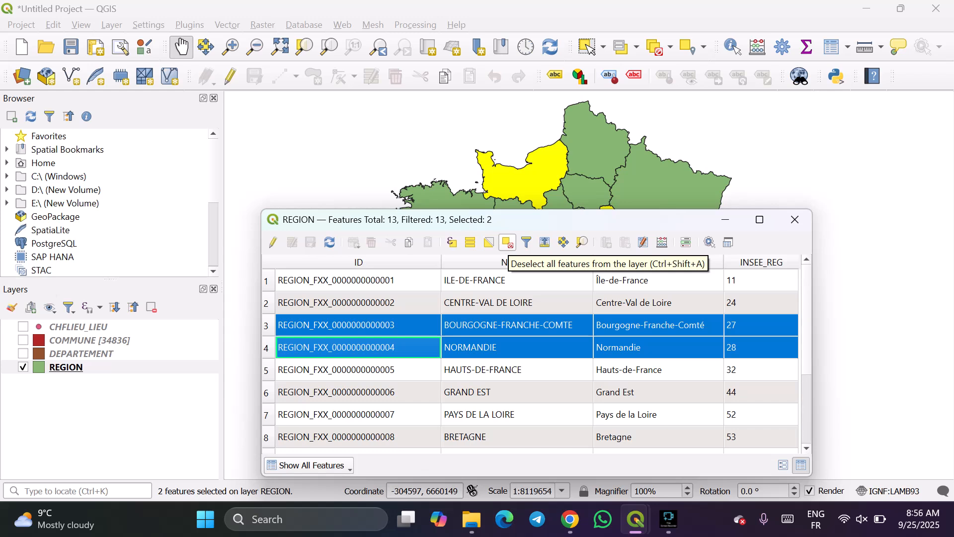
{"action": "left_click", "coordinate": [508, 242]}
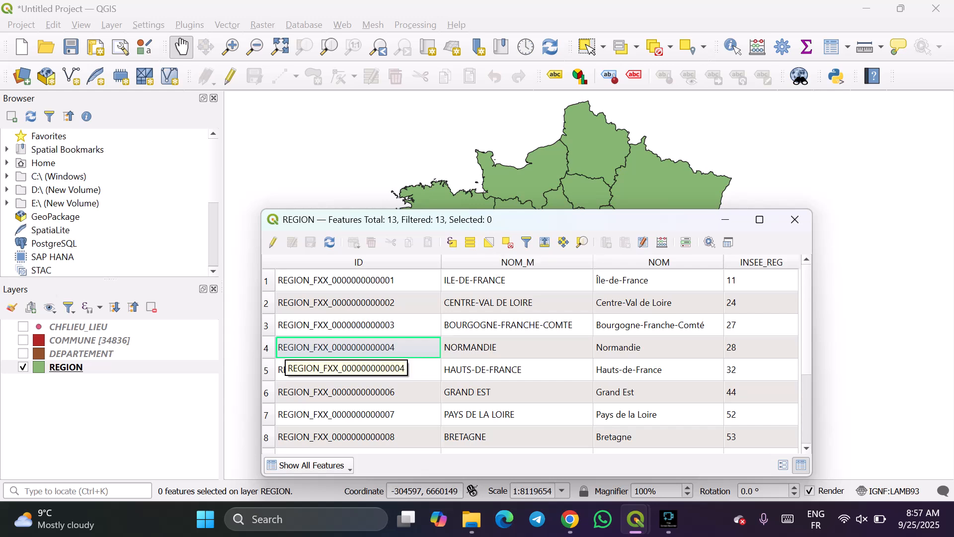
Select the Bourgogne-Franche-Comté and Hauts-de-France records, then invert the selection.
{"action": "left_click", "coordinate": [269, 327]}
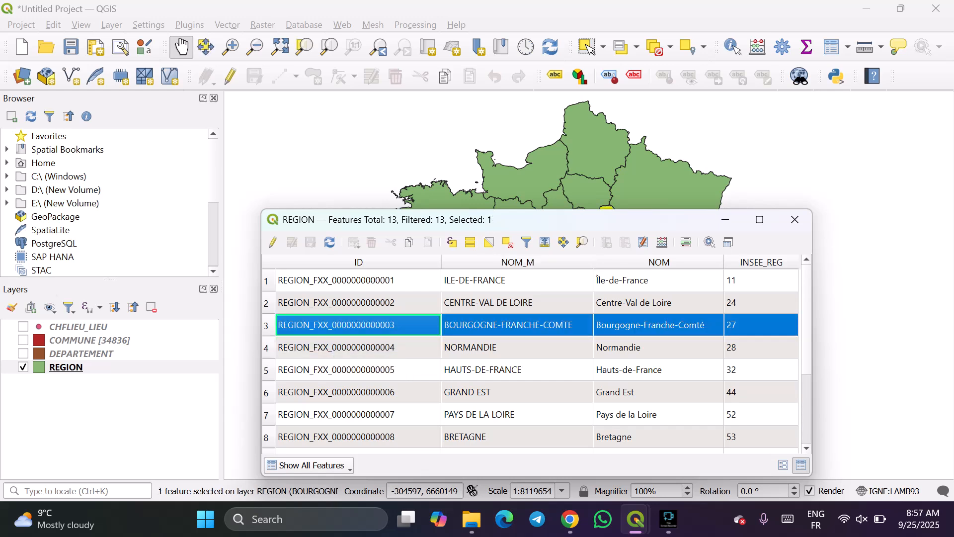
{"action": "left_click", "coordinate": [267, 371], "text": "ctrl"}
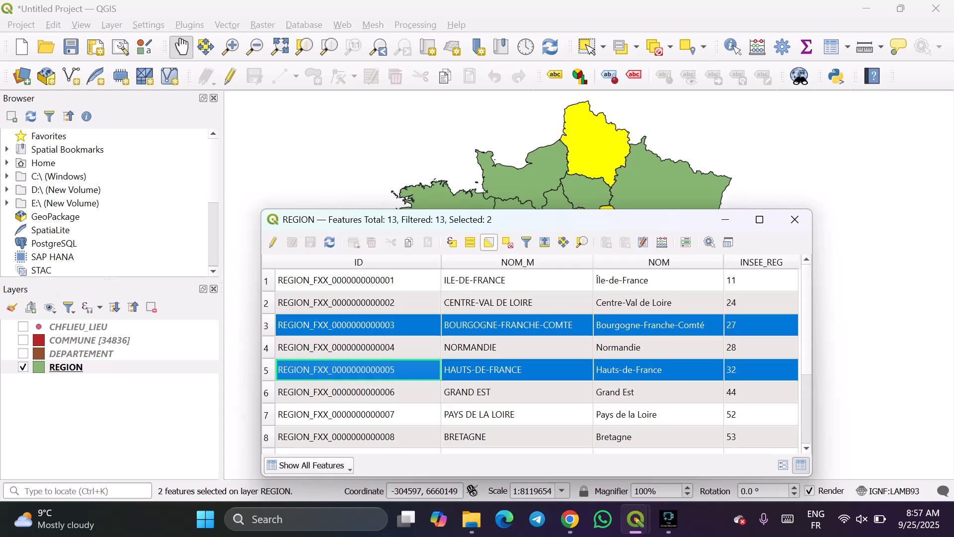
{"action": "scroll", "coordinate": [436, 129], "scroll_direction": "down", "scroll_amount": 2}
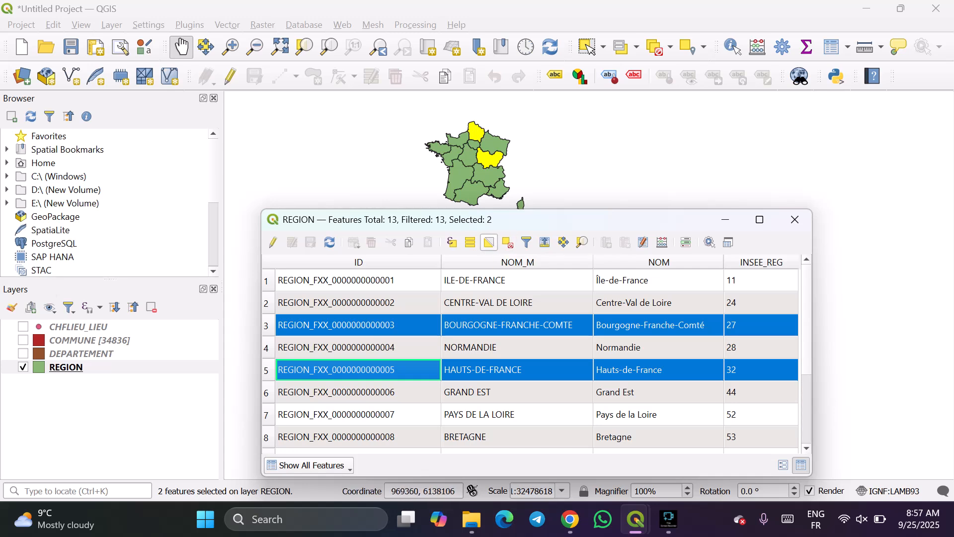
{"action": "left_click", "coordinate": [489, 242]}
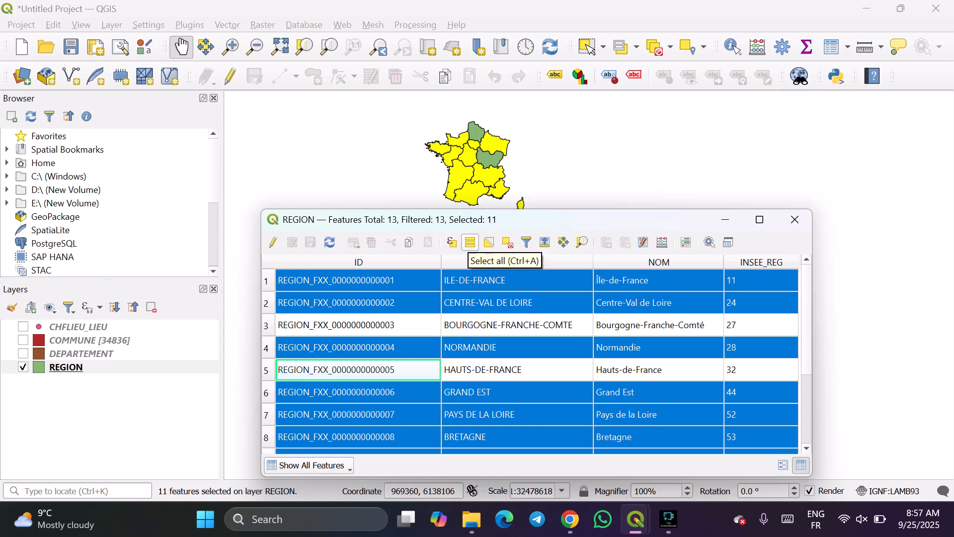
Select all REGION features, then deselect them all.
{"action": "left_click", "coordinate": [470, 242]}
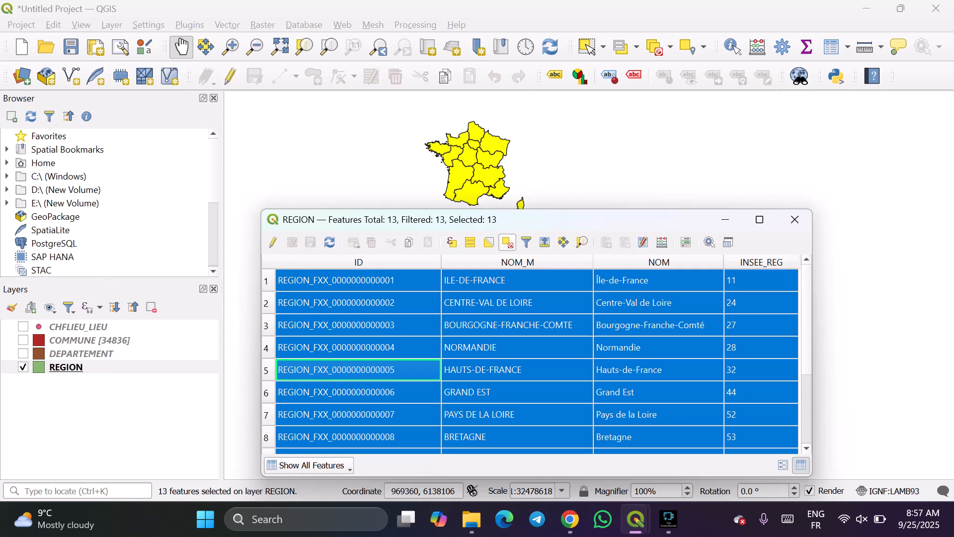
{"action": "left_click", "coordinate": [507, 242]}
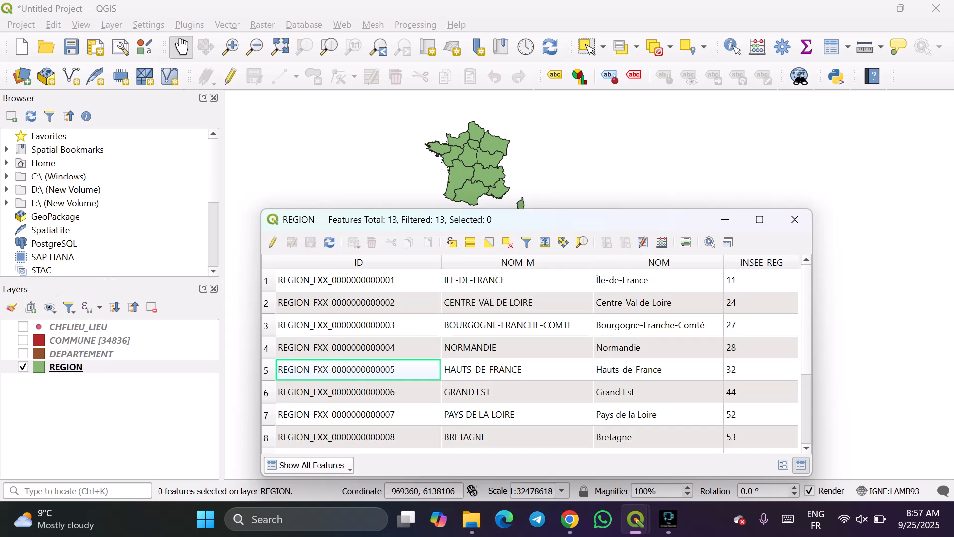
{"action": "left_click", "coordinate": [348, 466]}
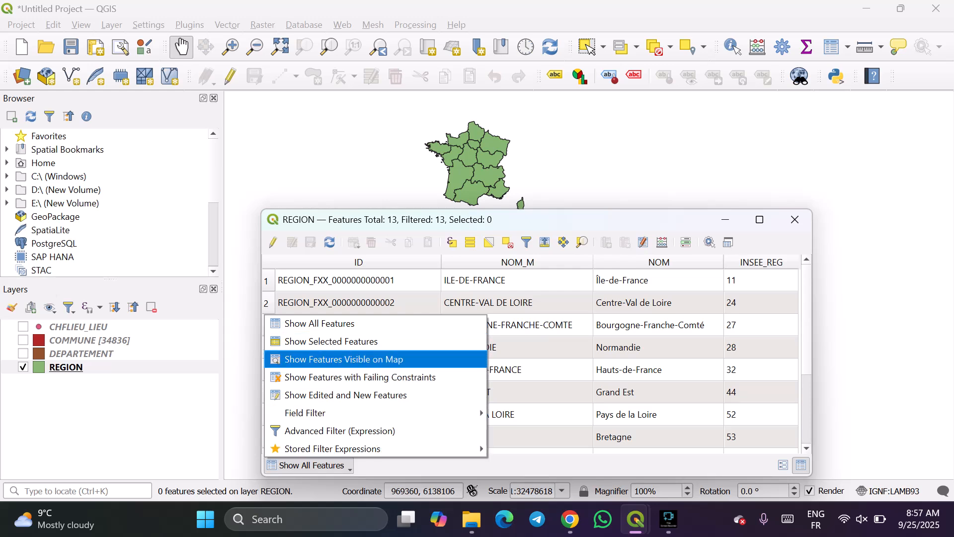
{"action": "left_click", "coordinate": [309, 466]}
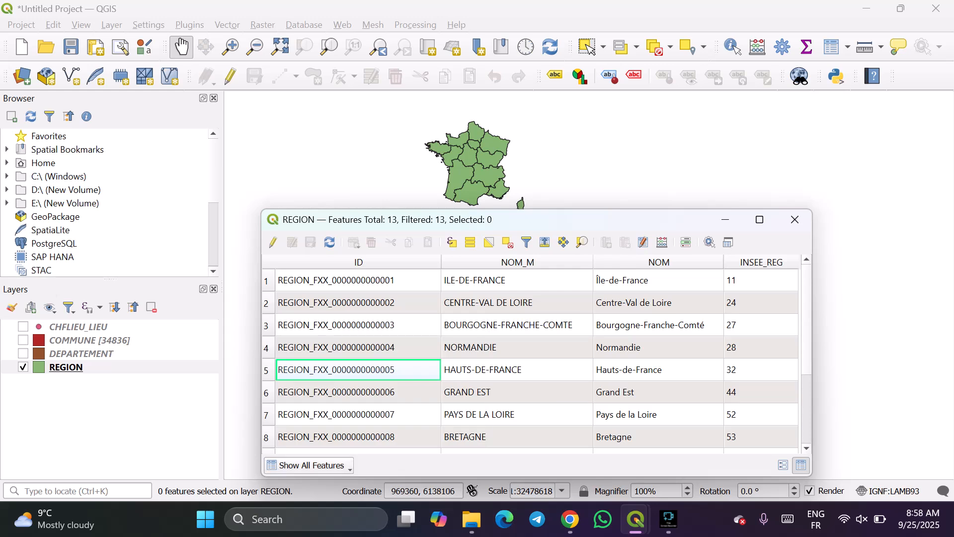
Select the Hauts-de-France and Grand Est records and filter the table to show only the selected features.
{"action": "left_click", "coordinate": [266, 370]}
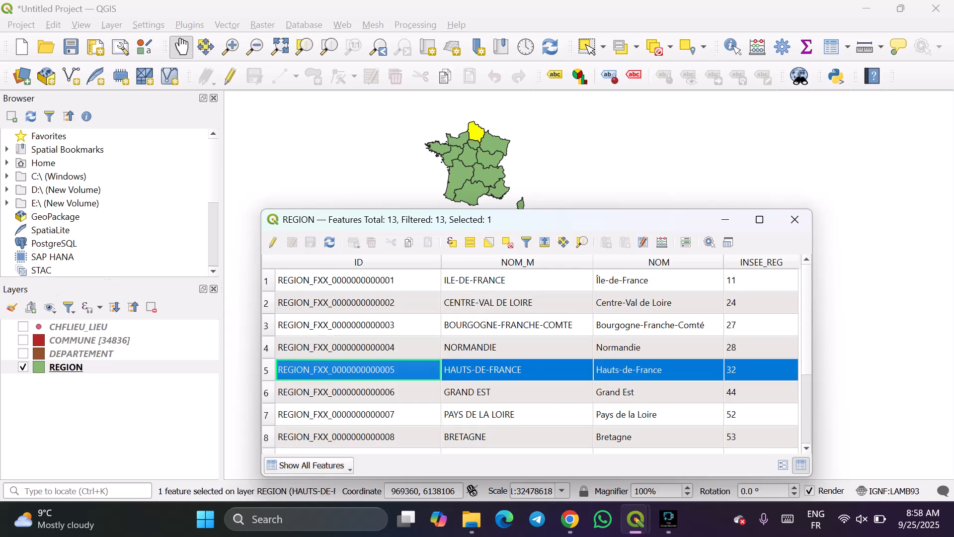
{"action": "left_click", "coordinate": [267, 393], "text": "ctrl"}
{"action": "left_click", "coordinate": [309, 466]}
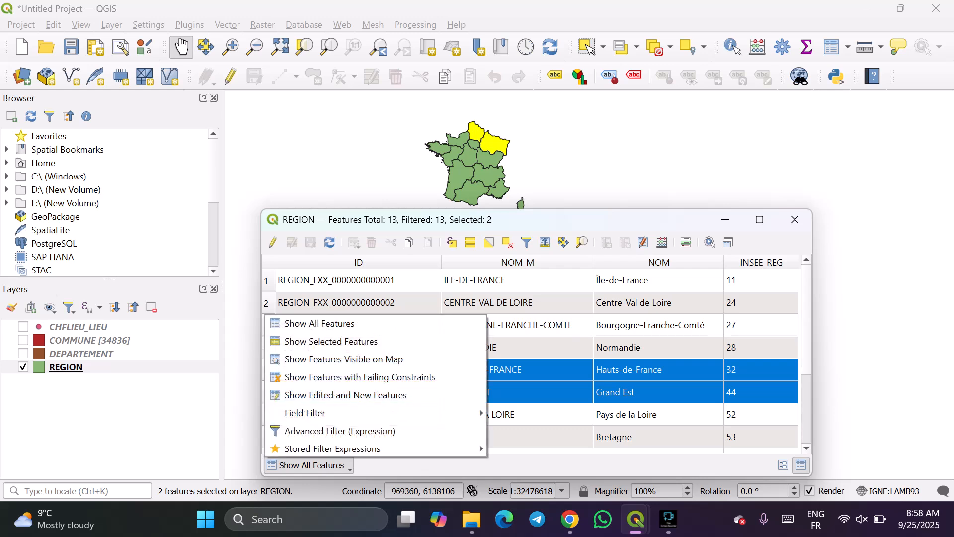
{"action": "key", "text": "Up"}
{"action": "key", "text": "Up"}
{"action": "key", "text": "Up"}
{"action": "key", "text": "Up"}
{"action": "key", "text": "Up"}
{"action": "key", "text": "Up"}
{"action": "key", "text": "Up"}
{"action": "key", "text": "Up"}
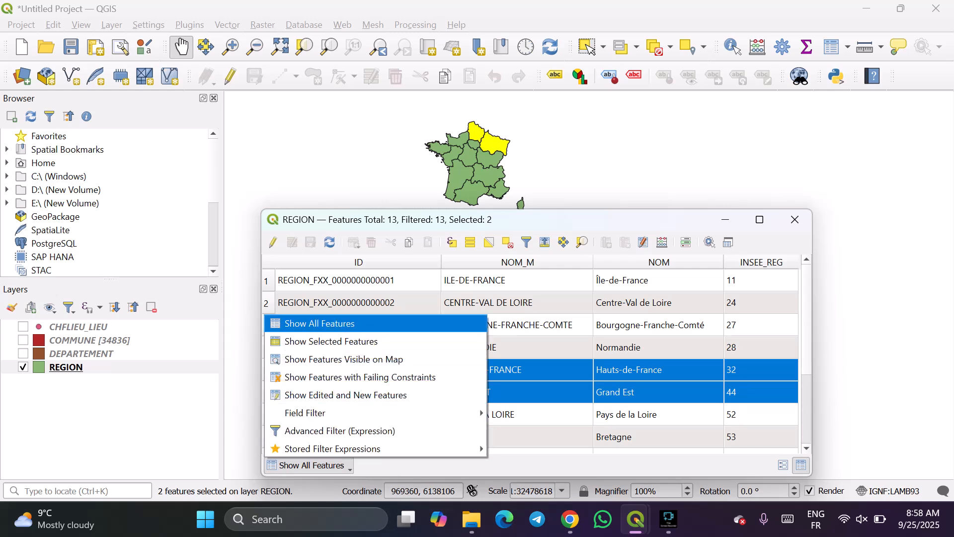
{"action": "key", "text": "Down"}
{"action": "key", "text": "Return"}
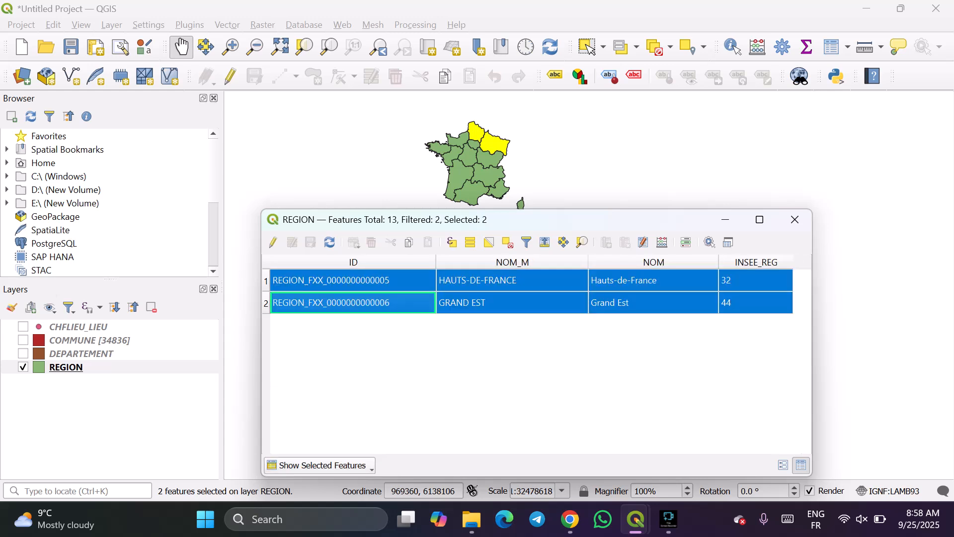
Move the table clear of the map and set it back to showing all features.
{"action": "left_click_drag", "start_coordinate": [584, 217], "coordinate": [611, 212]}
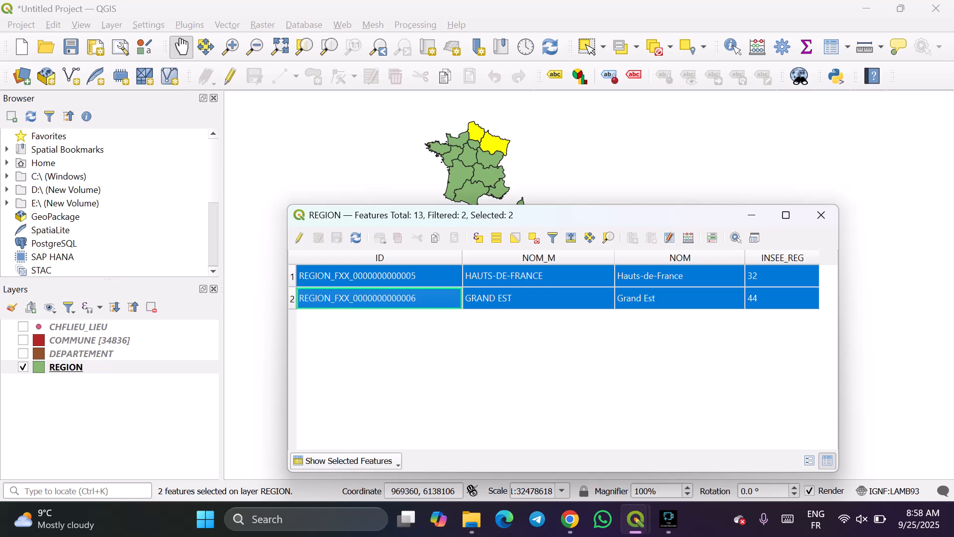
{"action": "left_click", "coordinate": [348, 461]}
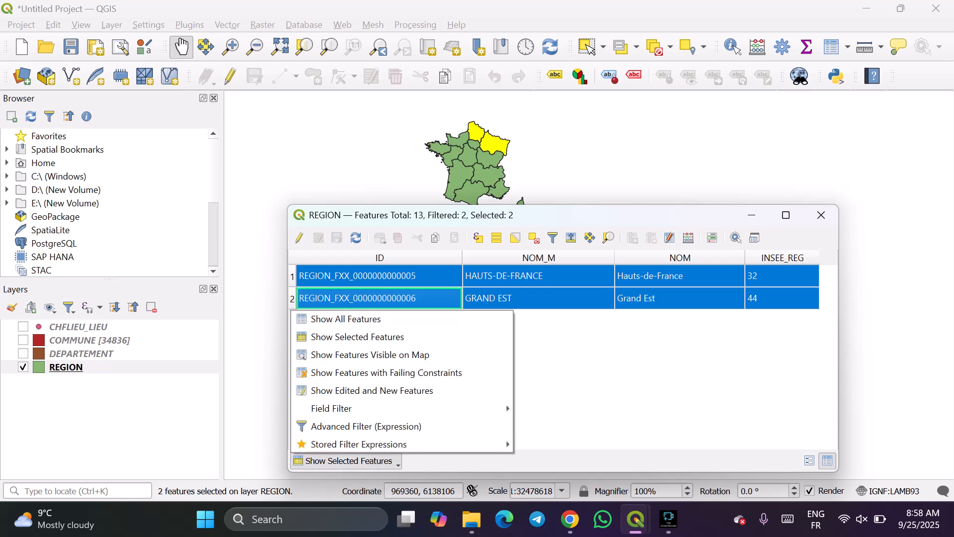
{"action": "key", "text": "Up"}
{"action": "key", "text": "Up"}
{"action": "key", "text": "Up"}
{"action": "key", "text": "Up"}
{"action": "key", "text": "Up"}
{"action": "key", "text": "Up"}
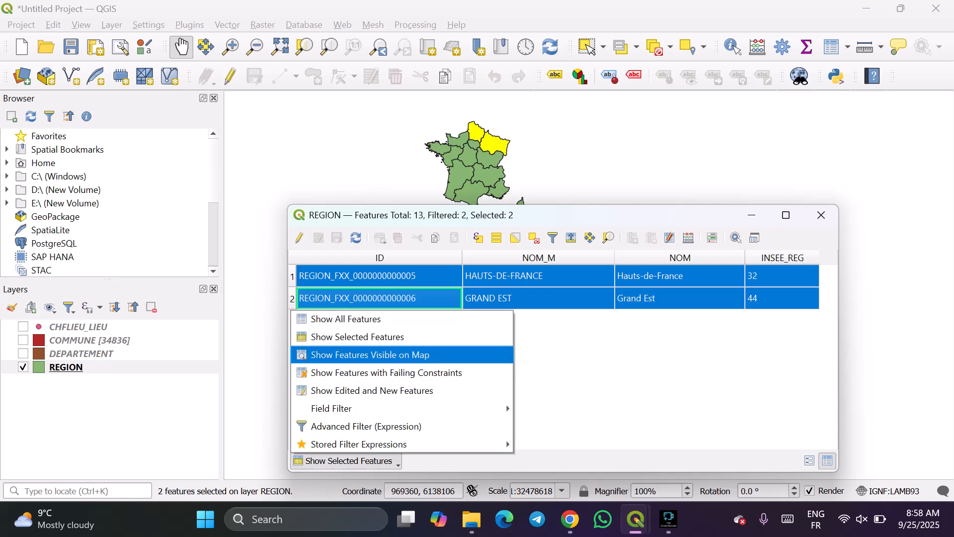
{"action": "key", "text": "Up"}
{"action": "key", "text": "Up"}
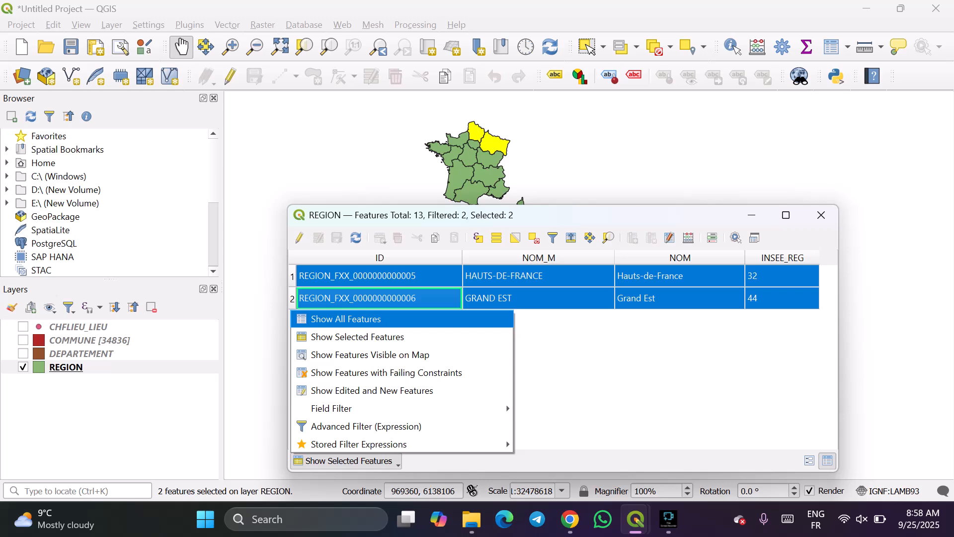
{"action": "key", "text": "Return"}
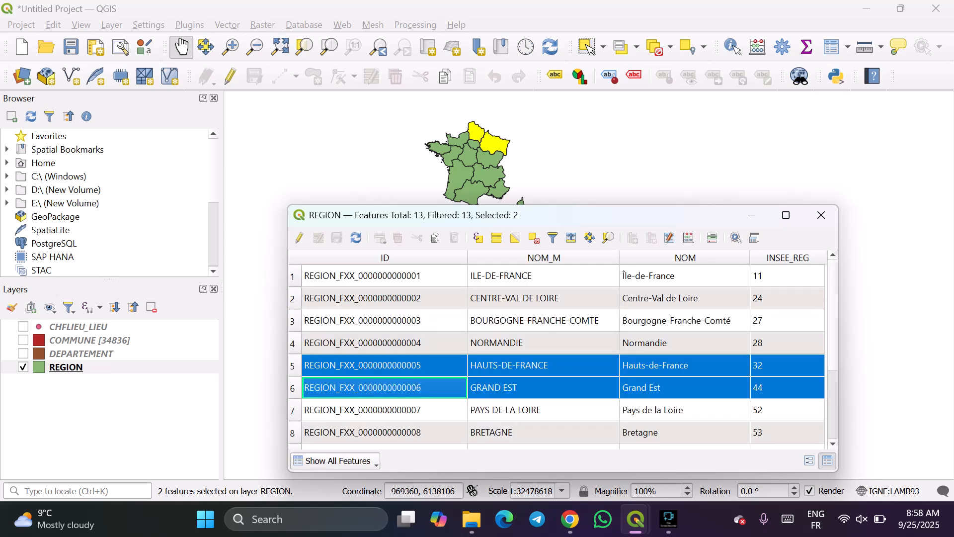
Set the REGION table's display filter to a field filter on the NOM_M column.
{"action": "left_click", "coordinate": [336, 461]}
{"action": "key", "text": "Up"}
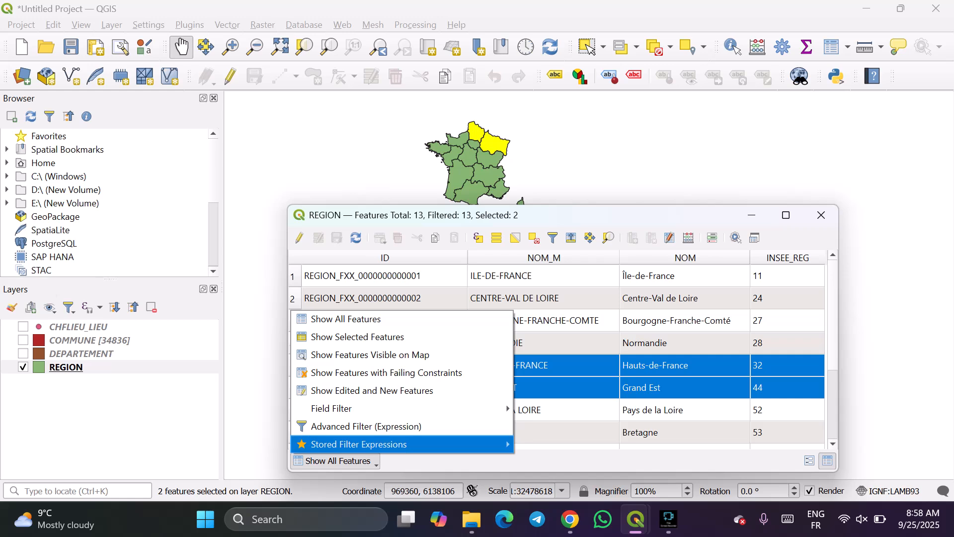
{"action": "key", "text": "Up"}
{"action": "key", "text": "Up"}
{"action": "key", "text": "Up"}
{"action": "key", "text": "Up"}
{"action": "key", "text": "Up"}
{"action": "key", "text": "Up"}
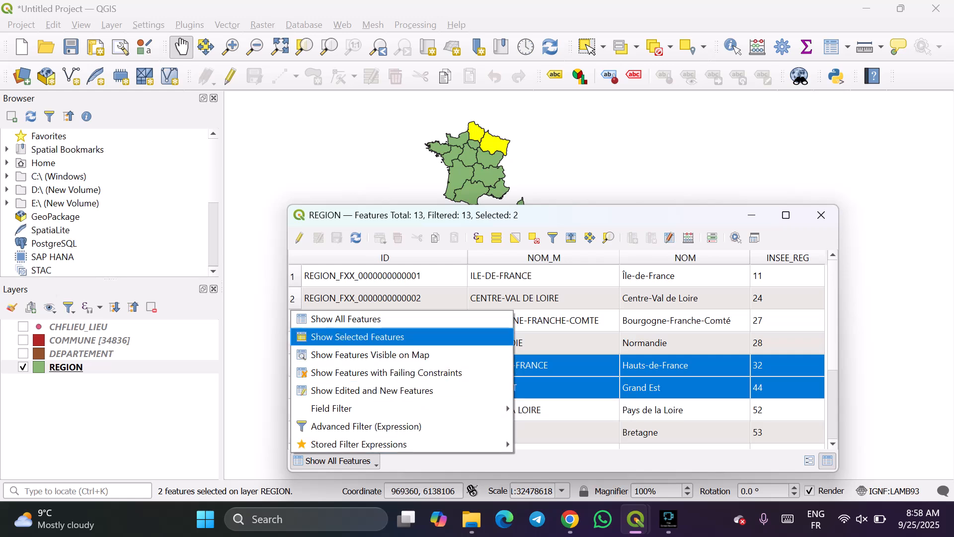
{"action": "key", "text": "Down"}
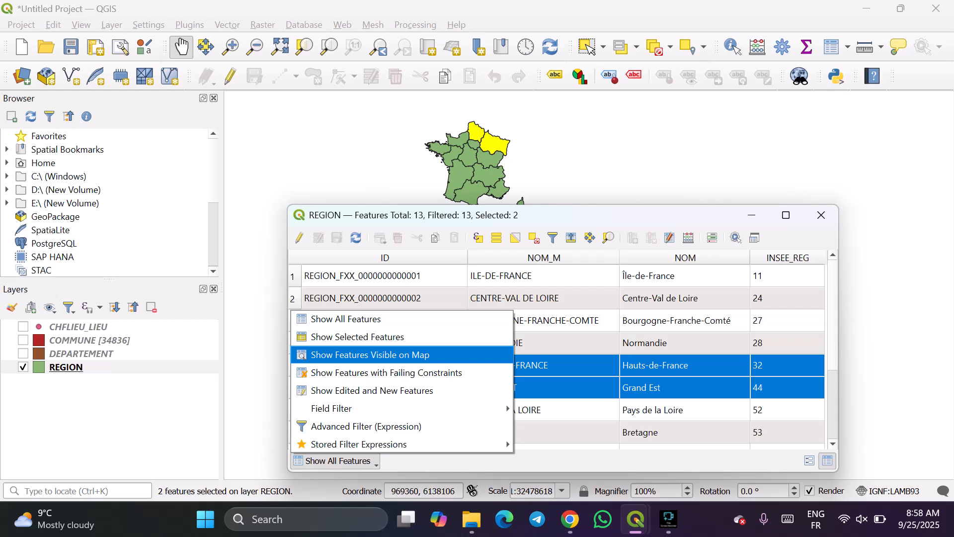
{"action": "key", "text": "Down"}
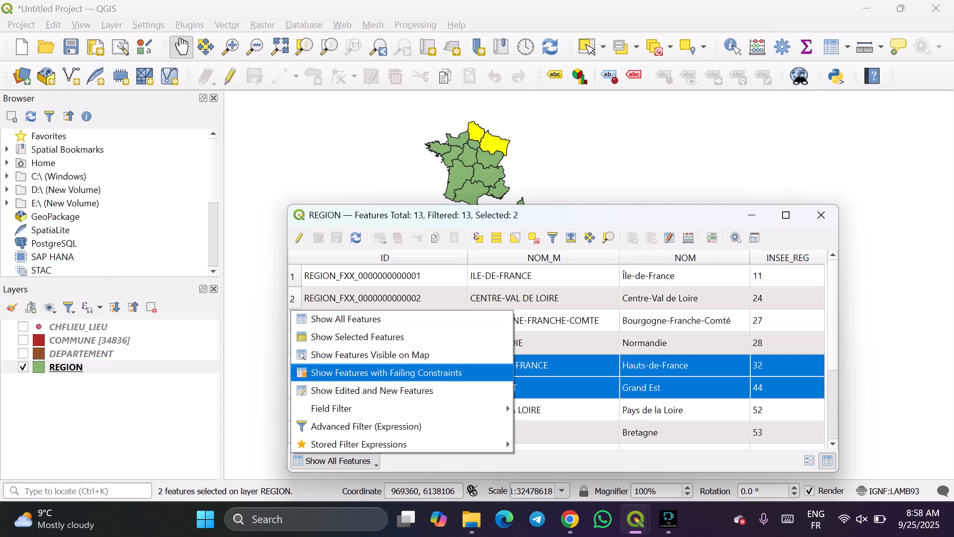
{"action": "key", "text": "Down"}
{"action": "key", "text": "Down"}
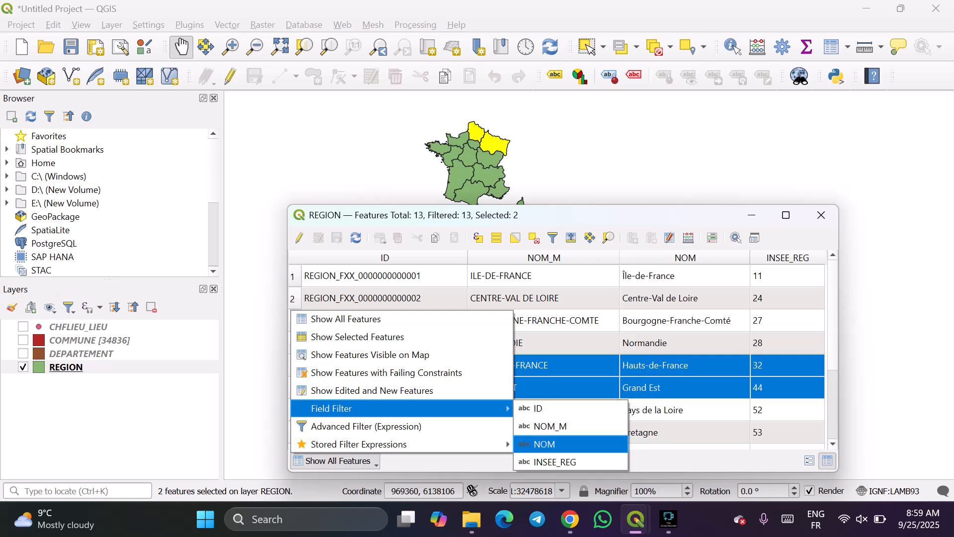
{"action": "left_click", "coordinate": [551, 426]}
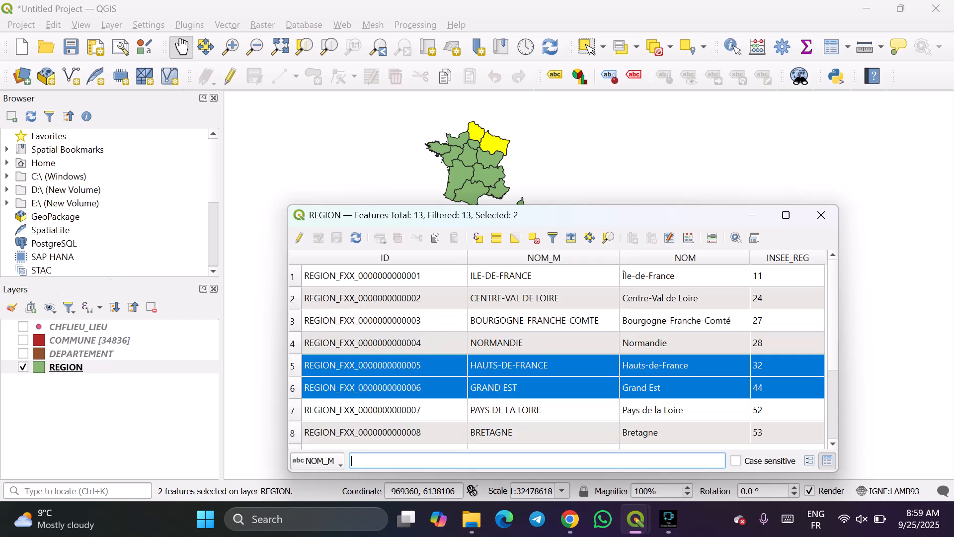
Filter the REGION table by the NOM_M value BRETAGNE.
{"action": "type", "text": "bret"}
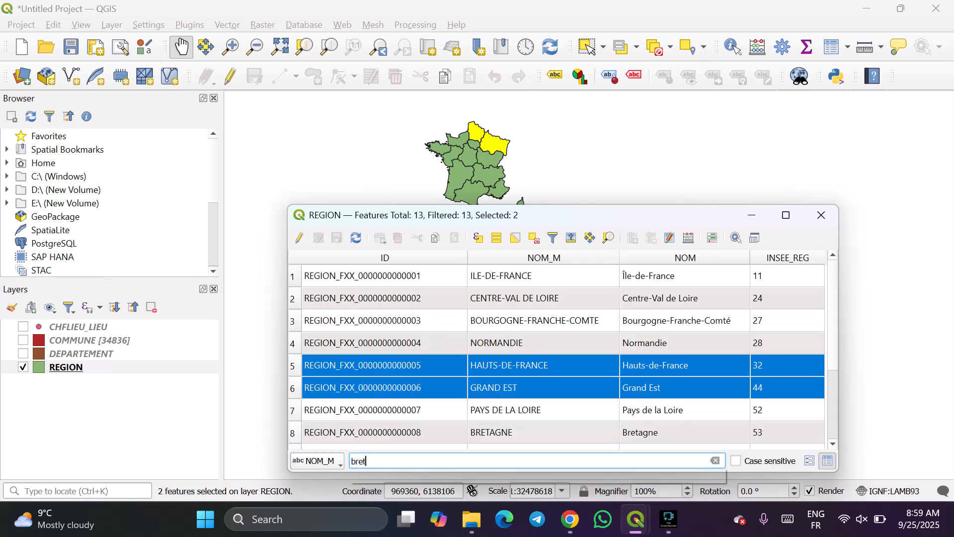
{"action": "type", "text": "a"}
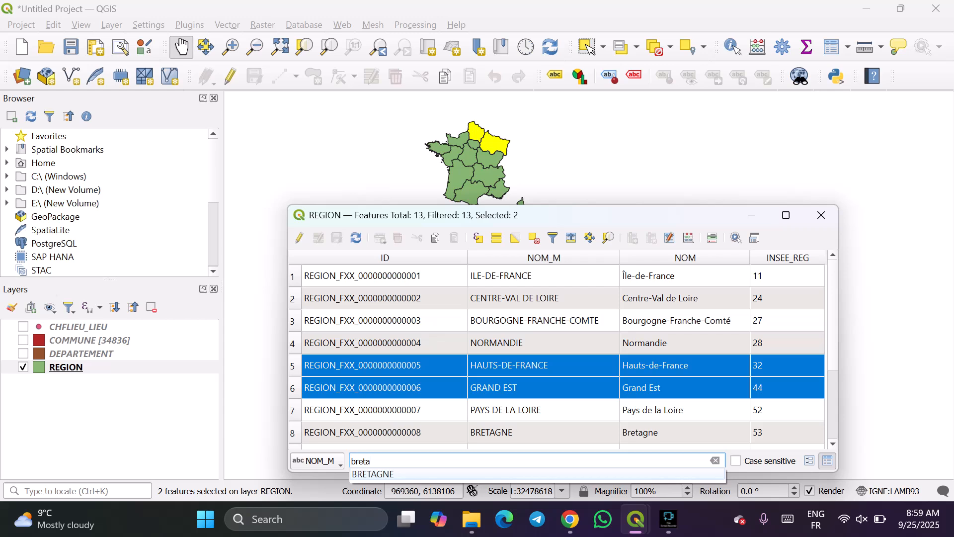
{"action": "type", "text": "gne"}
{"action": "key", "text": "Down"}
{"action": "key", "text": "Return"}
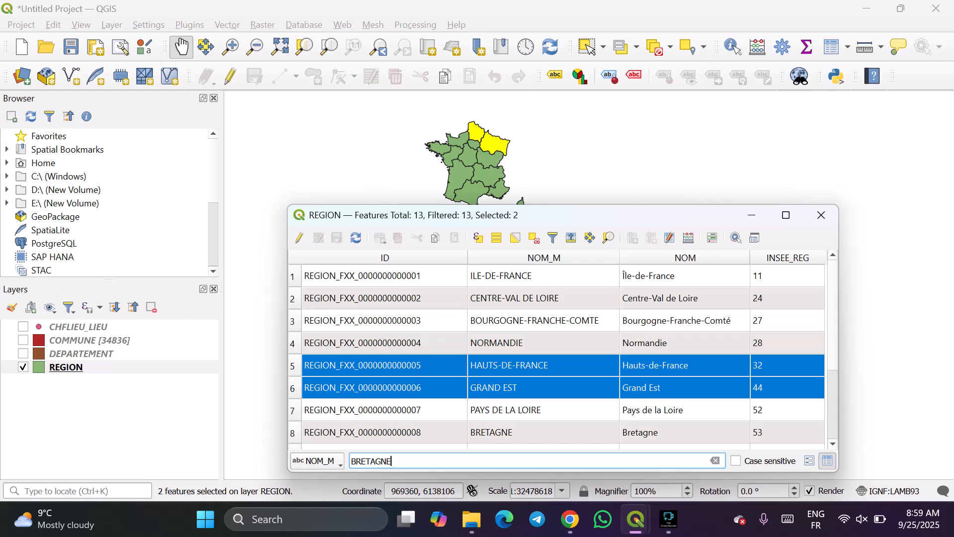
{"action": "key", "text": "Return"}
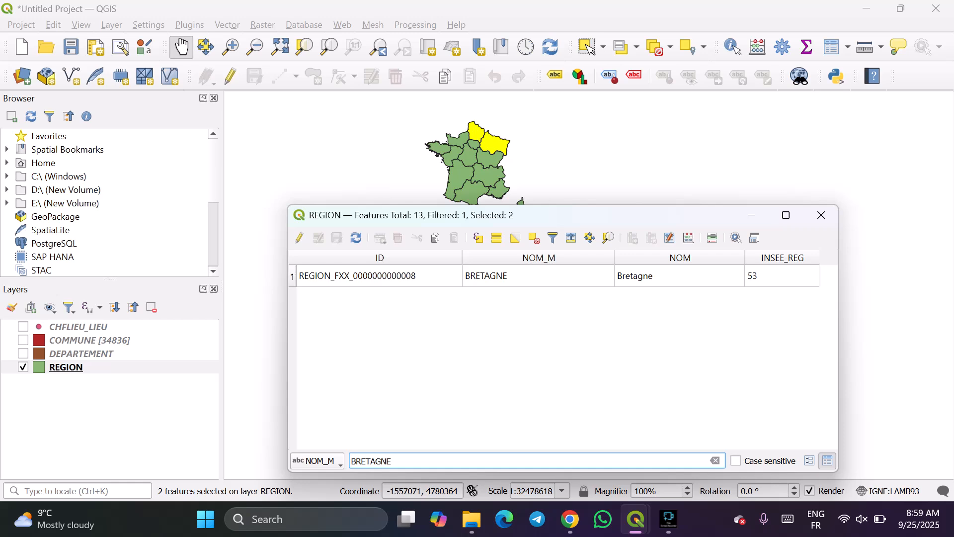
Replace the NOM_M filter value with NORMANDIE and apply it to the REGION table.
{"action": "key", "text": "ctrl+a"}
{"action": "key", "text": "BackSpace"}
{"action": "type", "text": "no"}
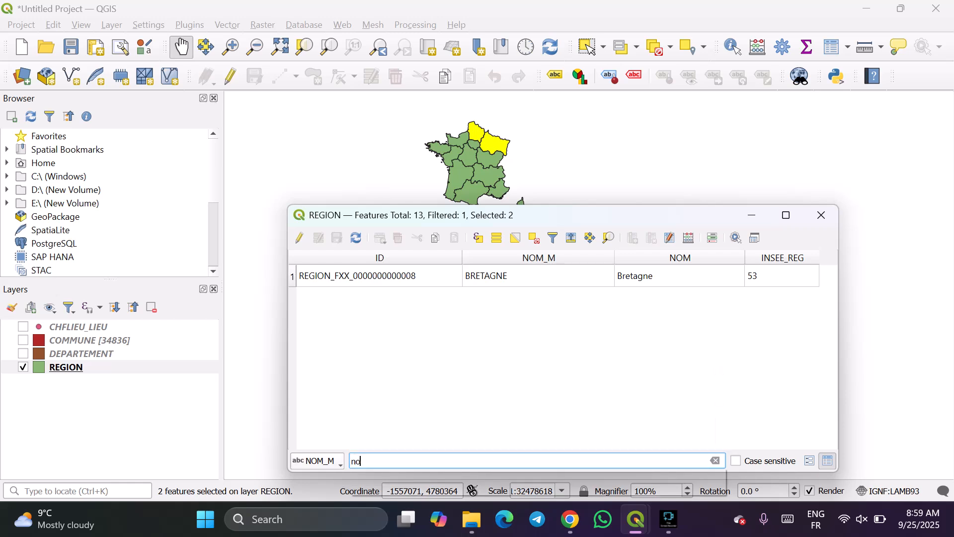
{"action": "type", "text": "rmandie"}
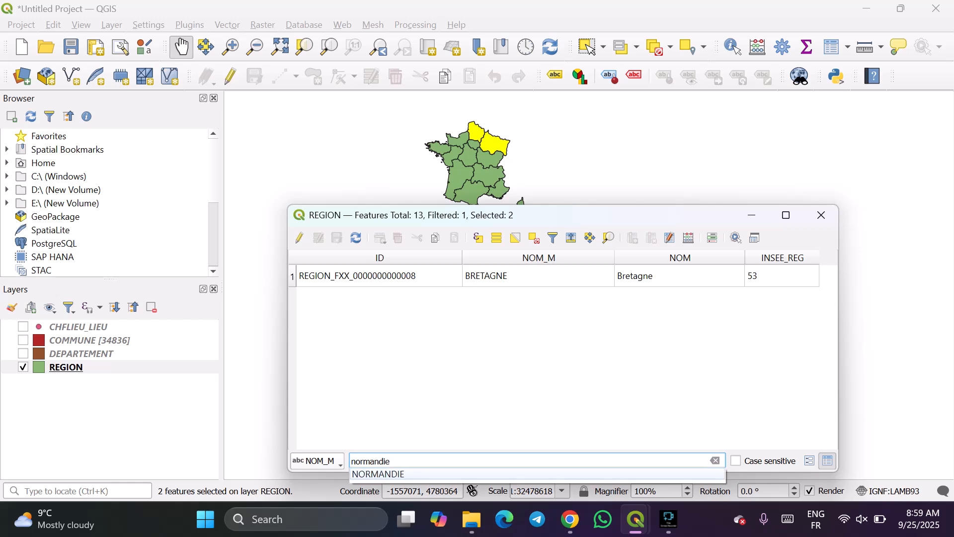
{"action": "left_click", "coordinate": [379, 474]}
{"action": "key", "text": "Return"}
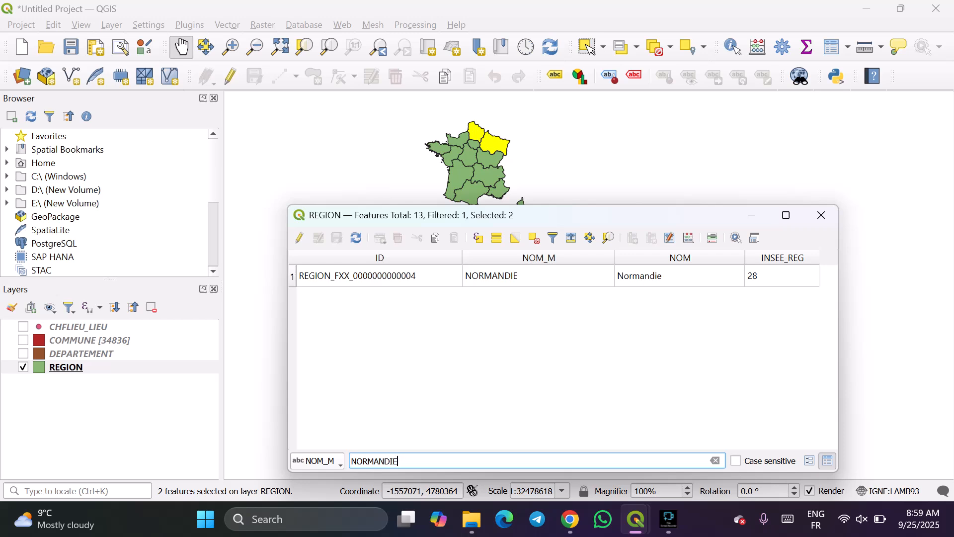
Select the whole Normandie record in the filtered table so the region is highlighted on the map.
{"action": "left_click", "coordinate": [380, 275]}
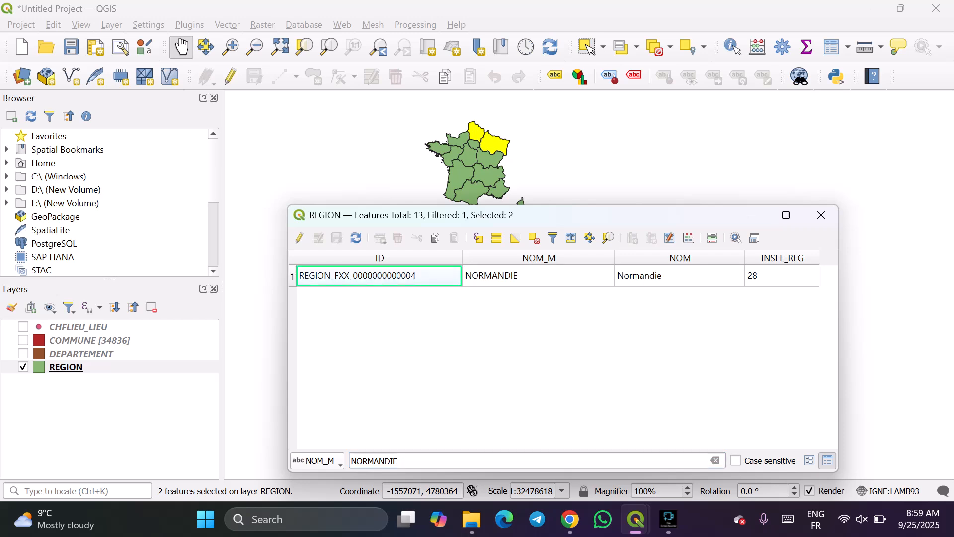
{"action": "left_click", "coordinate": [422, 461]}
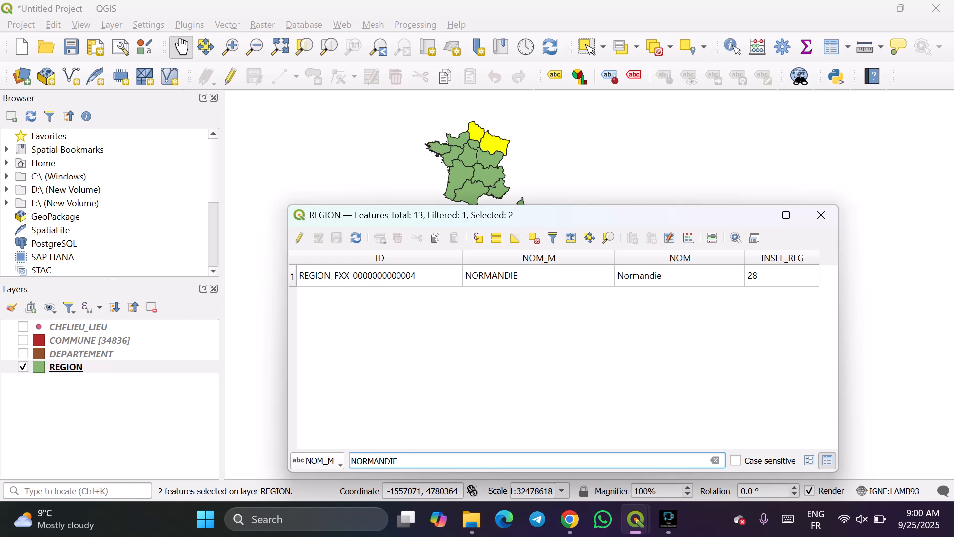
{"action": "left_click", "coordinate": [379, 276]}
{"action": "left_click", "coordinate": [539, 276]}
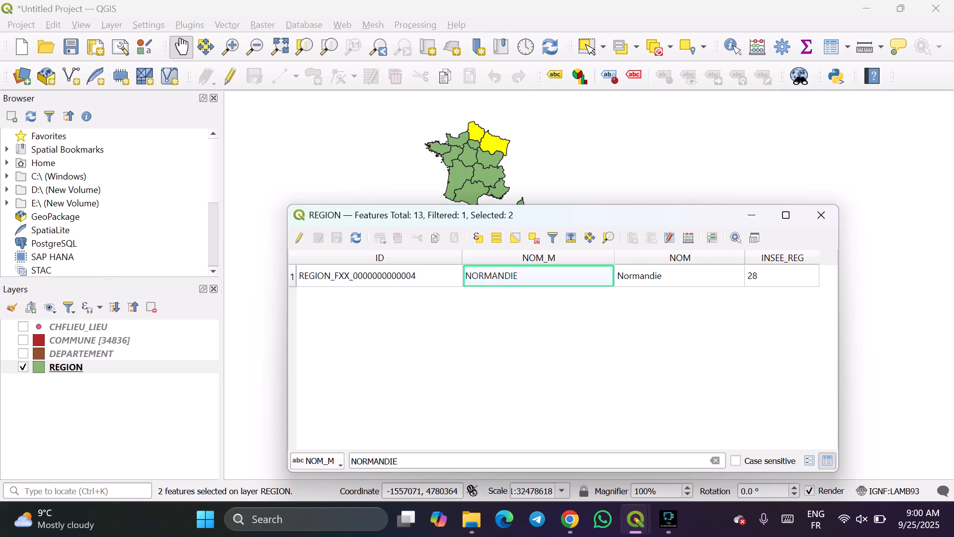
{"action": "left_click", "coordinate": [293, 277]}
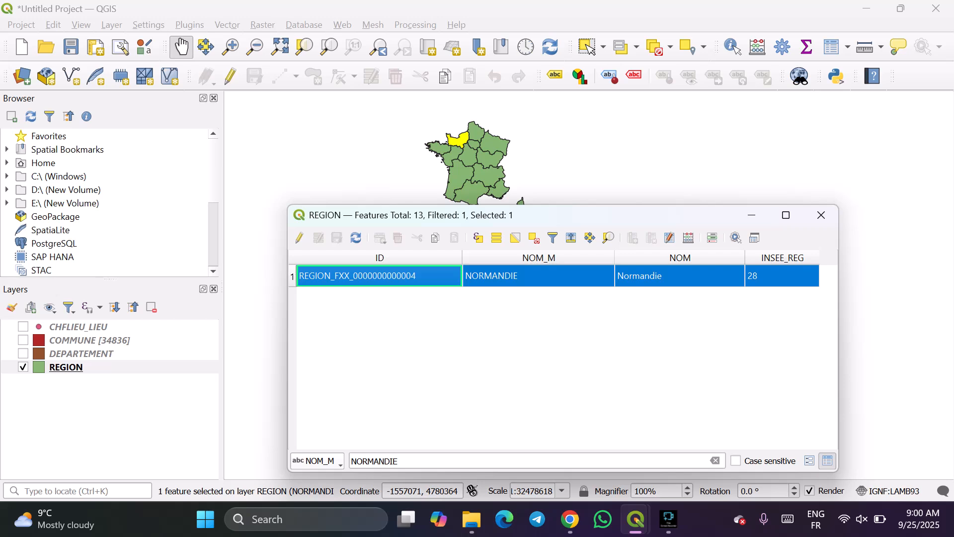
Close the REGION attribute table.
{"action": "left_click", "coordinate": [317, 461]}
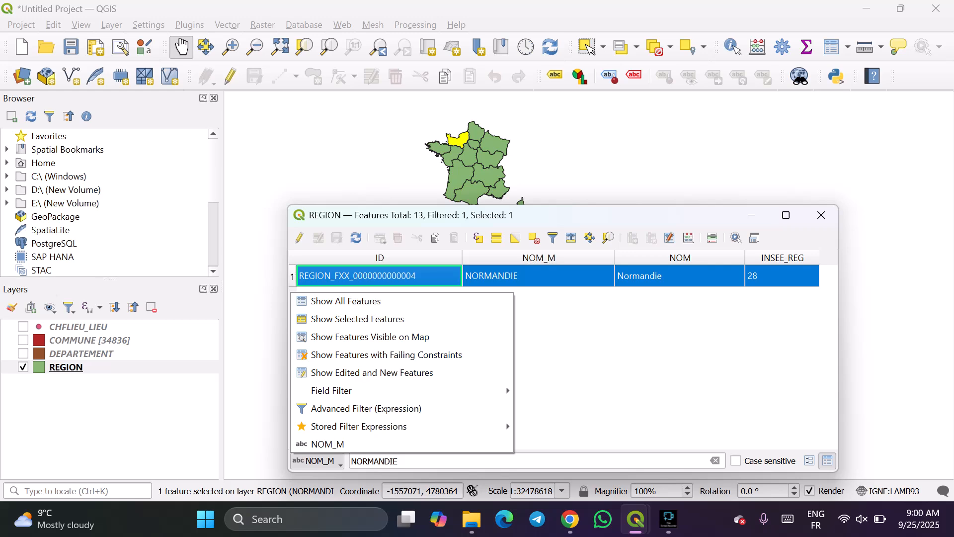
{"action": "key", "text": "Escape"}
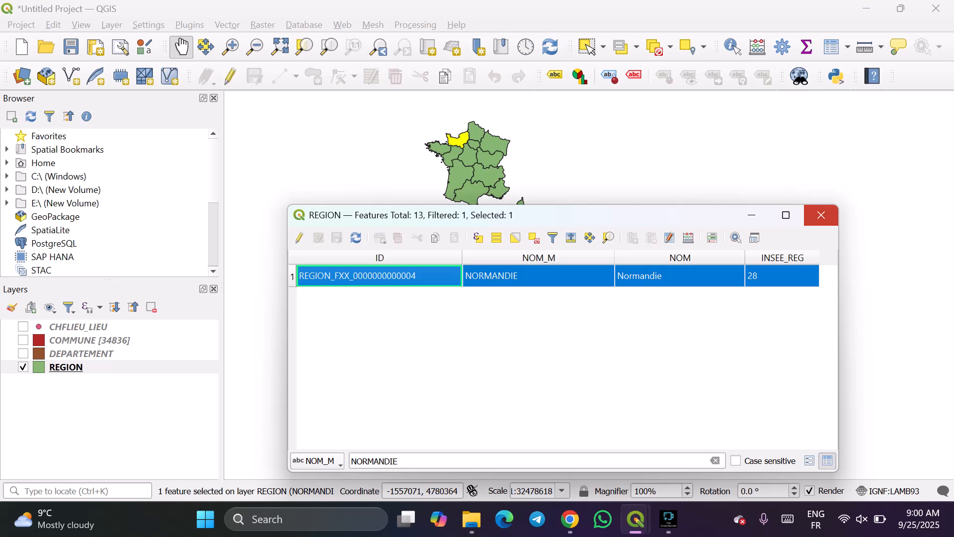
{"action": "left_click", "coordinate": [821, 215]}
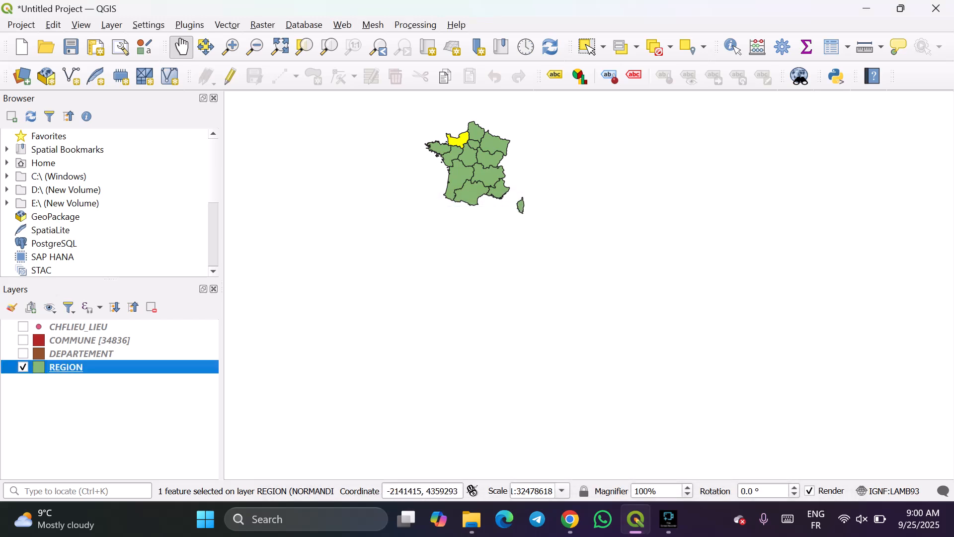
Turn on the DEPARTEMENT layer's visibility and open its attribute table.
{"action": "left_click", "coordinate": [23, 354]}
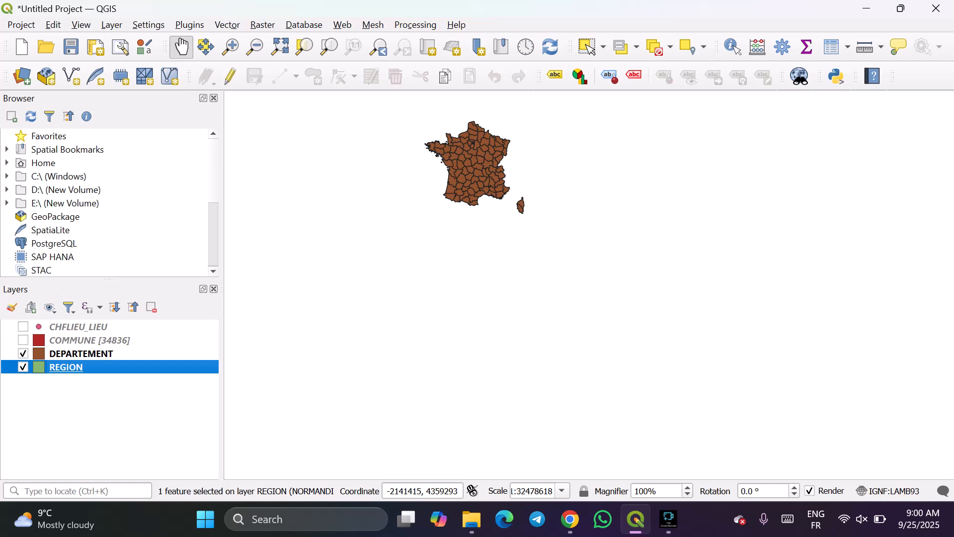
{"action": "right_click", "coordinate": [92, 354]}
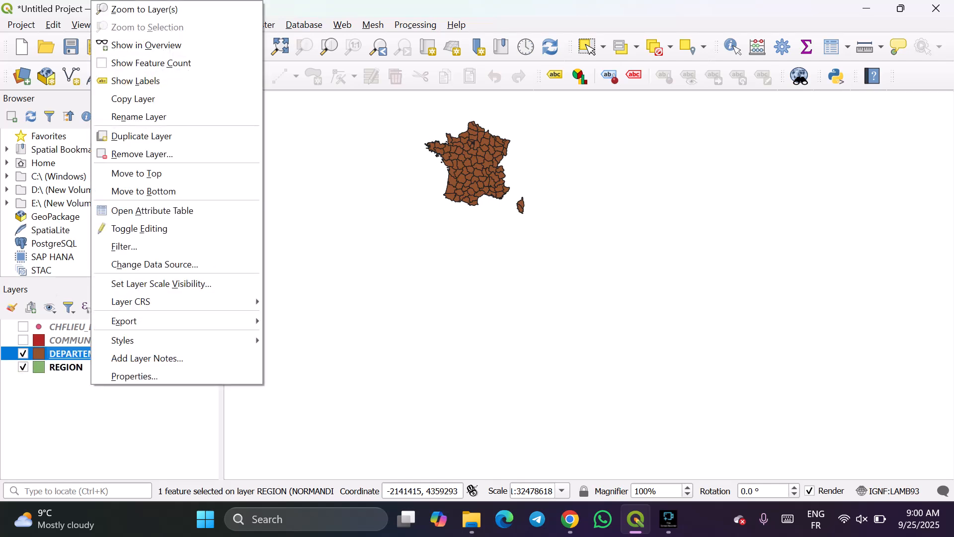
{"action": "left_click", "coordinate": [151, 63]}
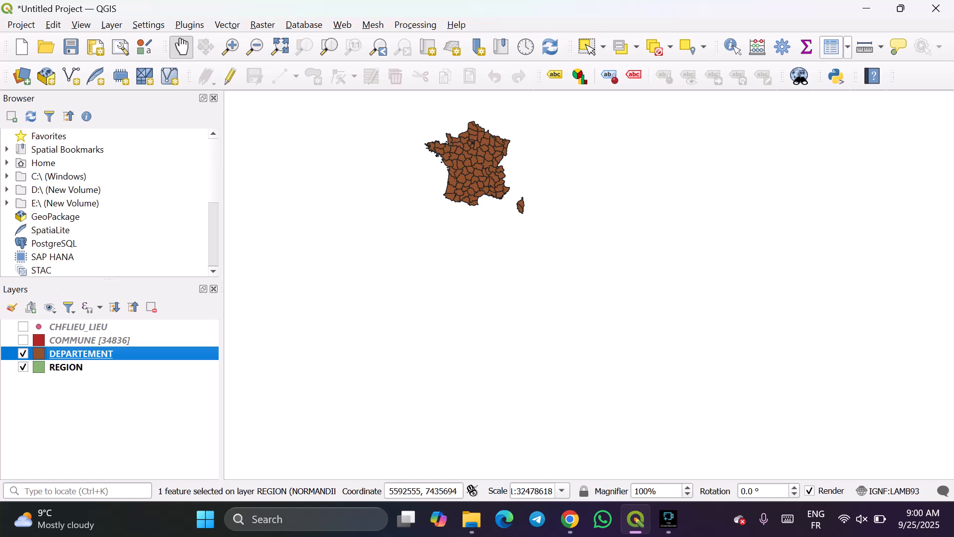
{"action": "left_click", "coordinate": [837, 47]}
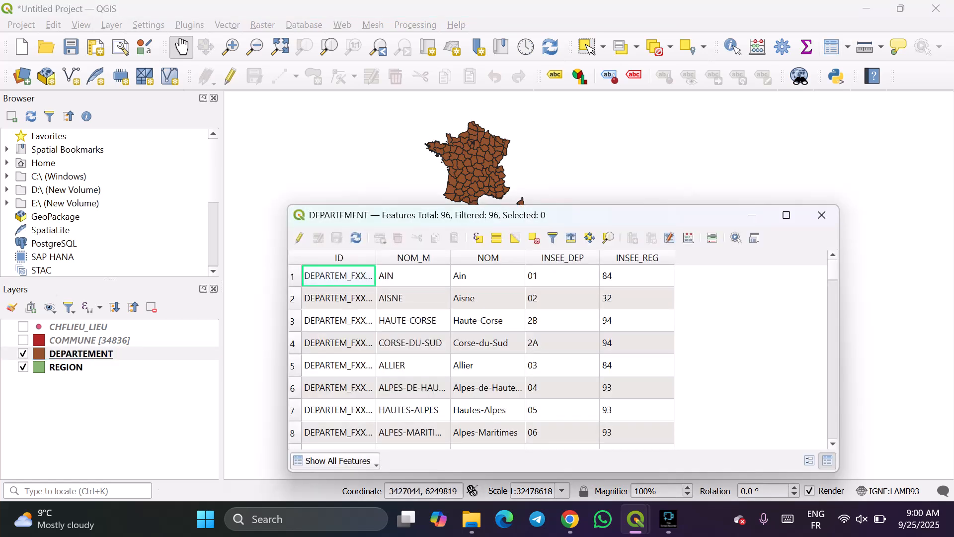
Pan the map so France lies clear of the table, and bring the DEPARTEMENT table back to the front.
{"action": "left_click_drag", "start_coordinate": [554, 175], "coordinate": [579, 151]}
{"action": "mouse_move", "coordinate": [636, 519]}
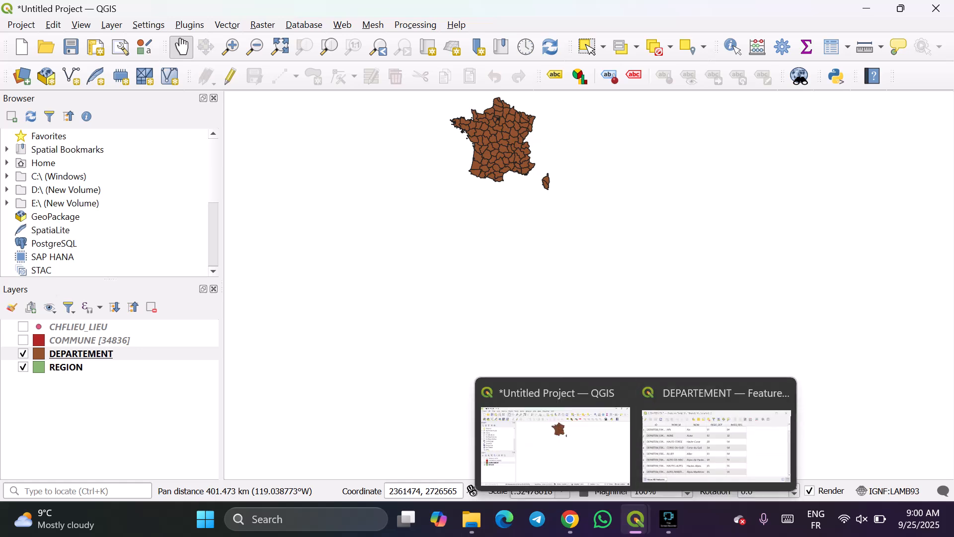
{"action": "left_click", "coordinate": [718, 445]}
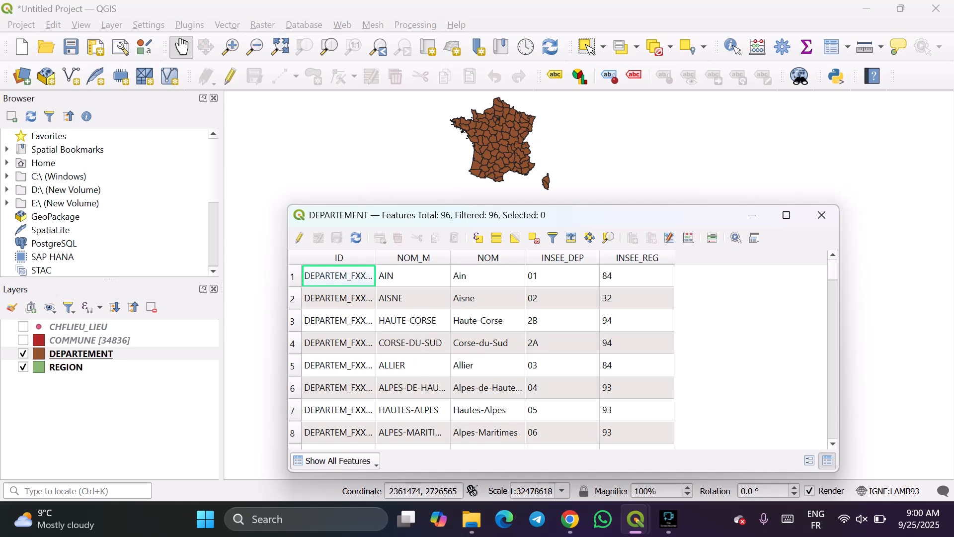
Widen the ID, NOM_M and NOM columns of the DEPARTEMENT table until their values are fully readable.
{"action": "left_click_drag", "start_coordinate": [377, 258], "coordinate": [436, 257]}
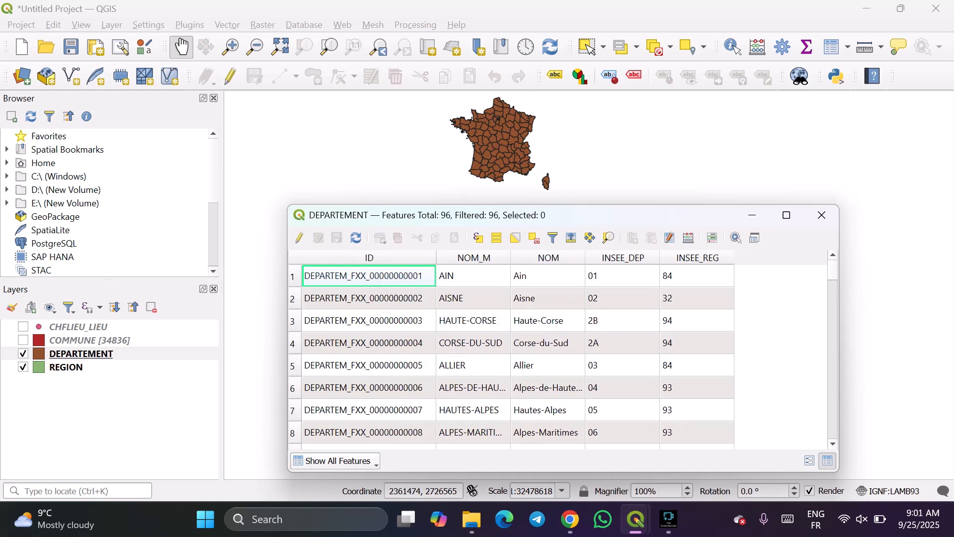
{"action": "left_click_drag", "start_coordinate": [511, 258], "coordinate": [564, 258]}
{"action": "left_click_drag", "start_coordinate": [639, 258], "coordinate": [681, 258]}
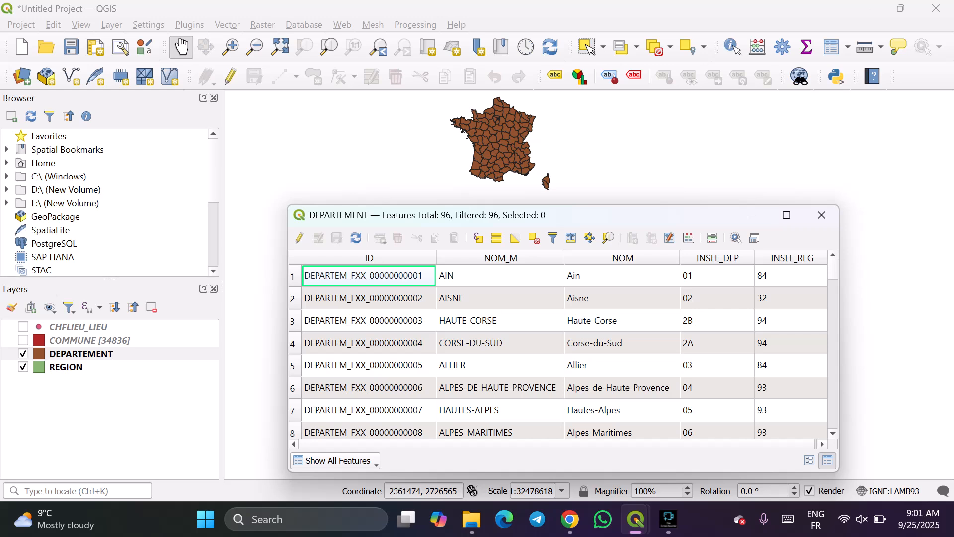
Find the Doubs department in the DEPARTEMENT table and select its record.
{"action": "scroll", "coordinate": [562, 353], "scroll_direction": "down", "scroll_amount": 3}
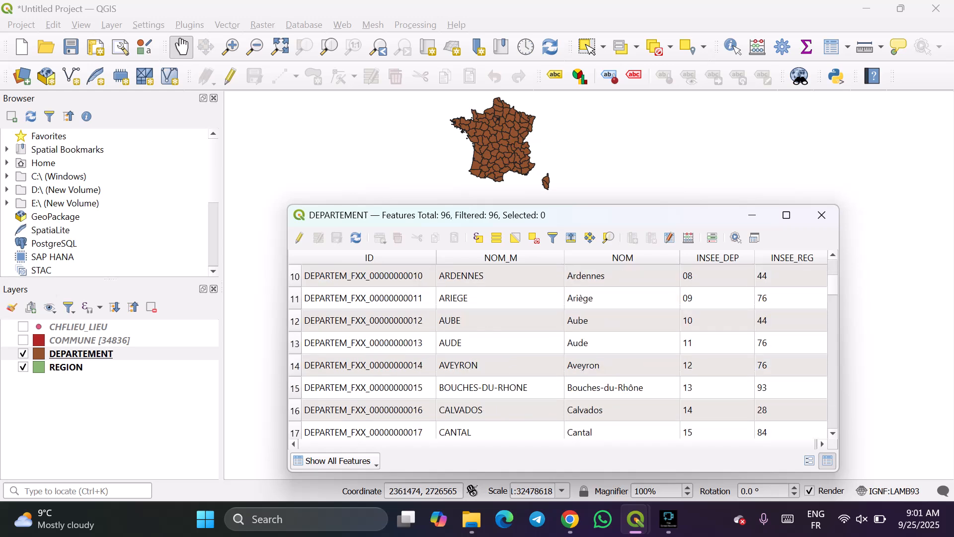
{"action": "scroll", "coordinate": [562, 353], "scroll_direction": "down", "scroll_amount": 1}
{"action": "scroll", "coordinate": [562, 353], "scroll_direction": "down", "scroll_amount": 3}
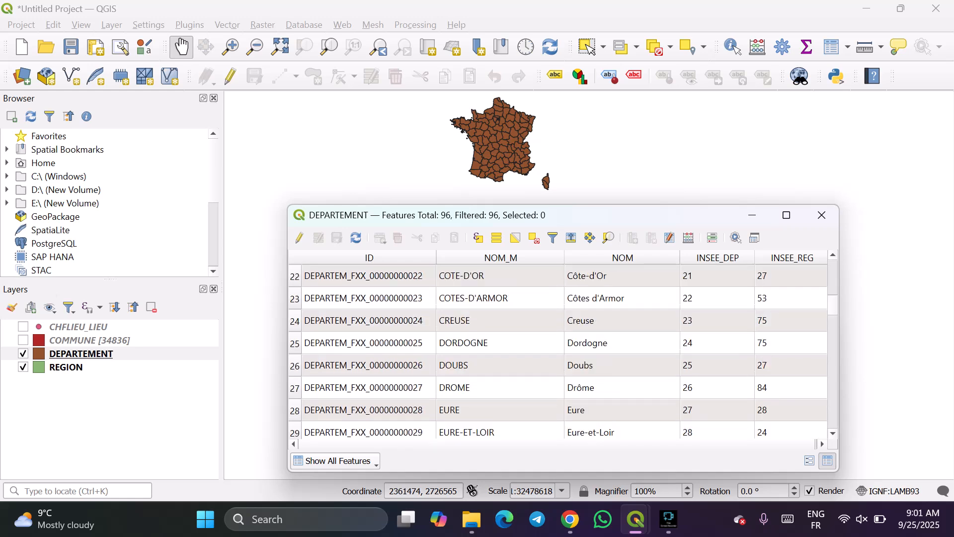
{"action": "left_click", "coordinate": [790, 365]}
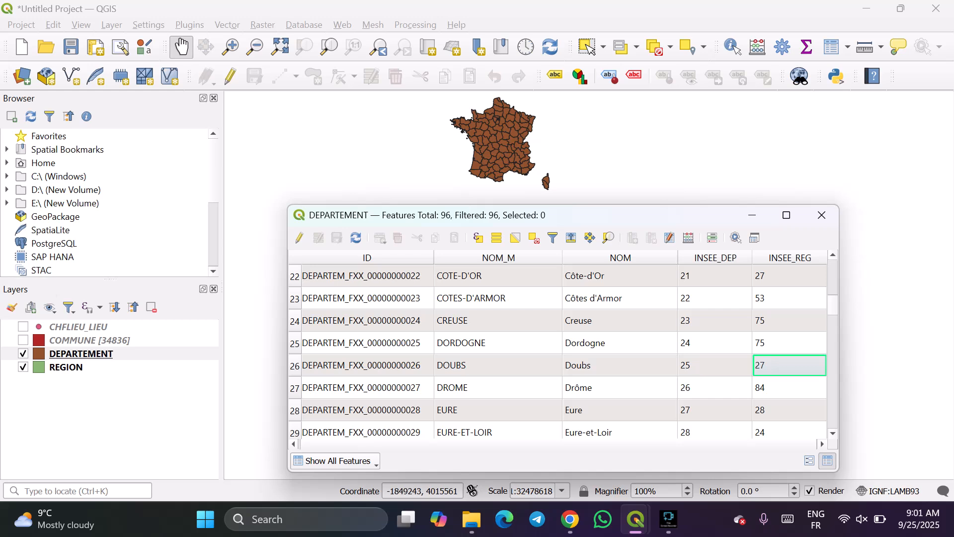
{"action": "left_click", "coordinate": [294, 367]}
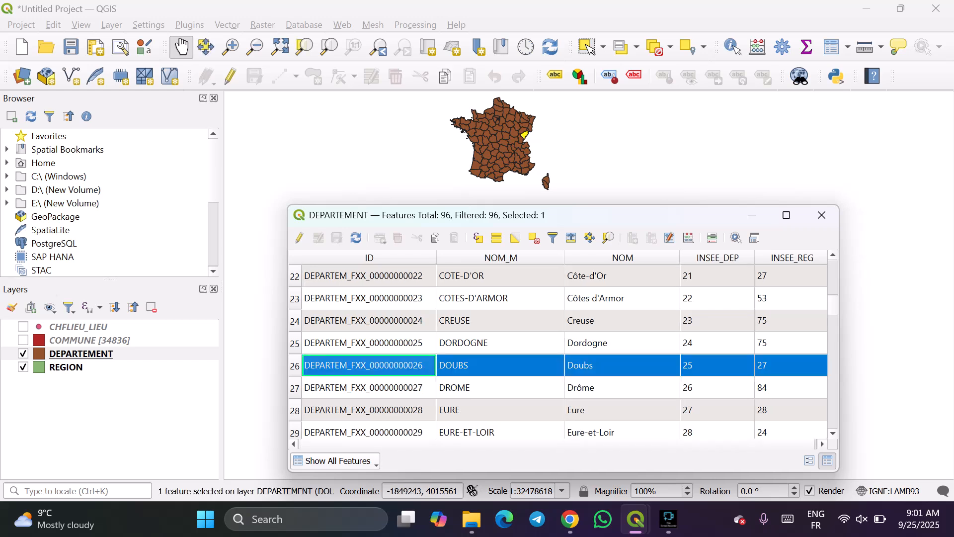
Set a field filter on INSEE_REG in the DEPARTEMENT table with the value 27.
{"action": "left_click", "coordinate": [338, 461]}
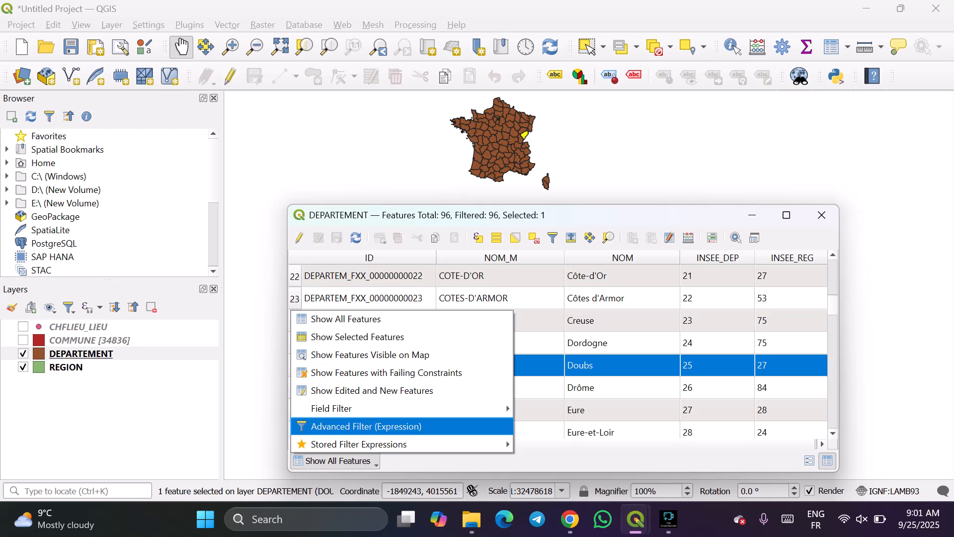
{"action": "mouse_move", "coordinate": [332, 408]}
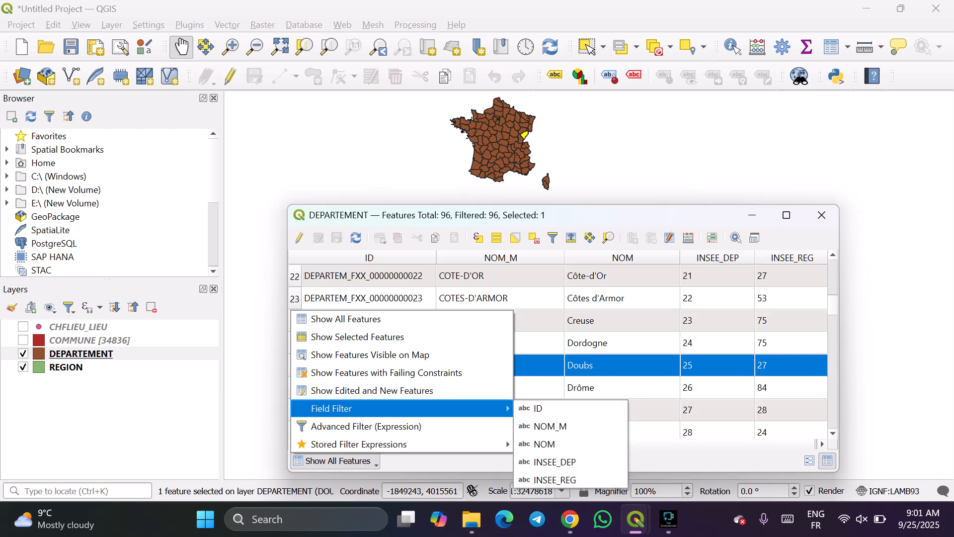
{"action": "left_click", "coordinate": [555, 480]}
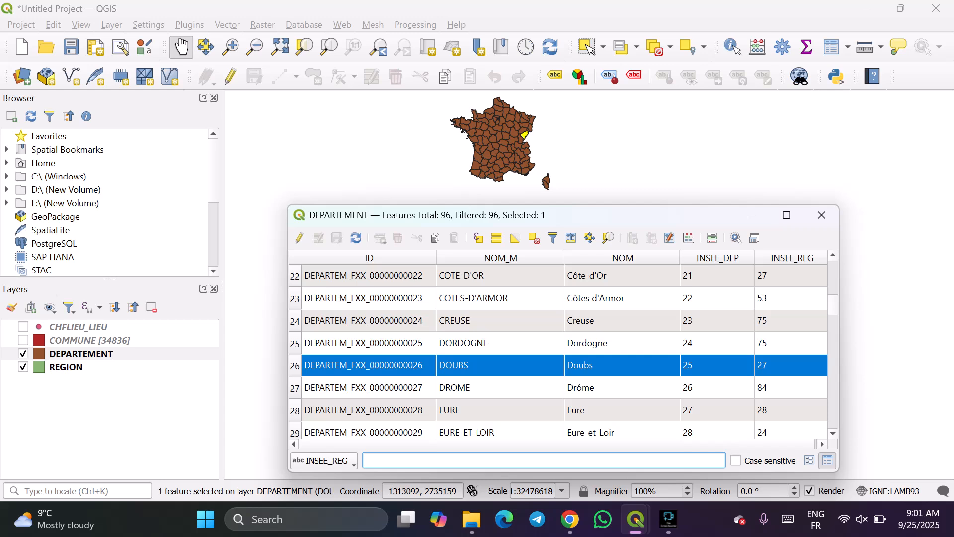
{"action": "type", "text": "2"}
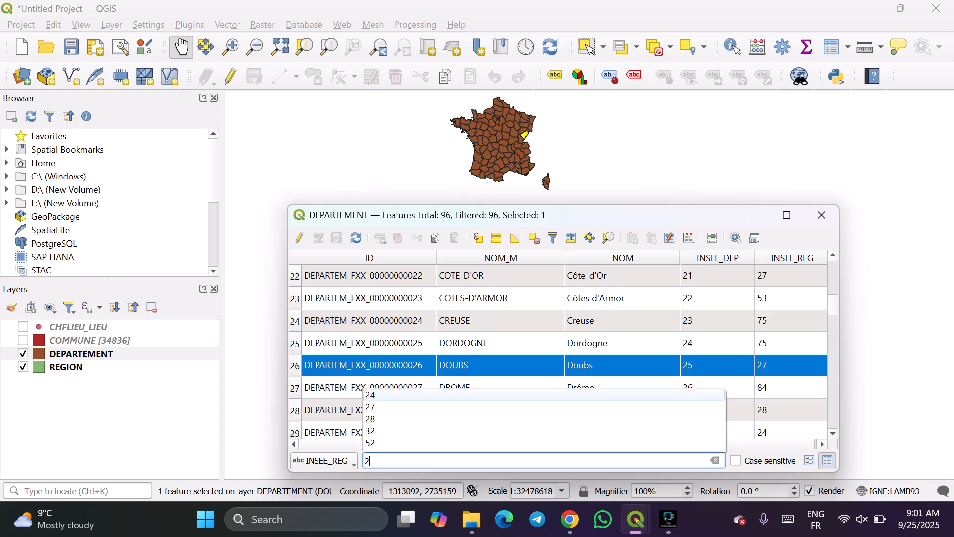
{"action": "type", "text": "7"}
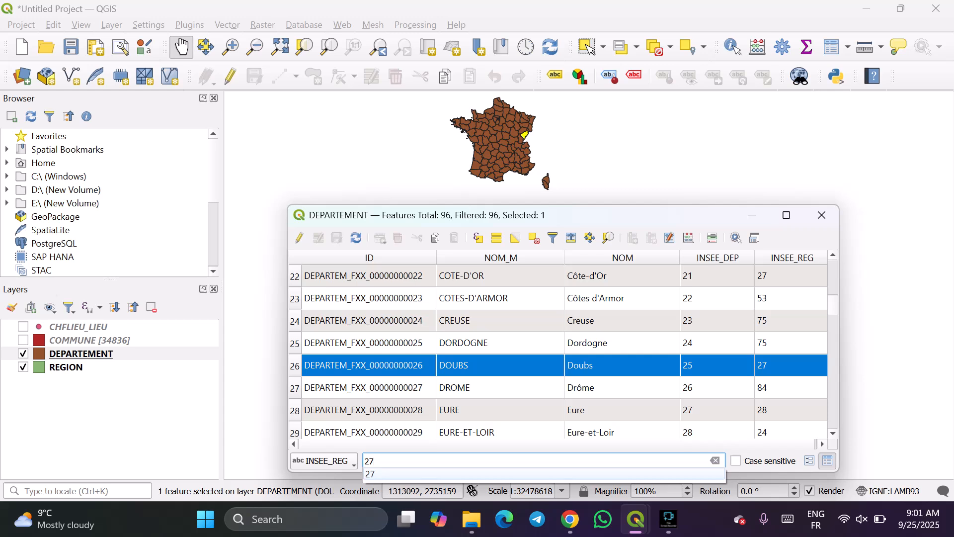
{"action": "key", "text": "Down"}
{"action": "key", "text": "Return"}
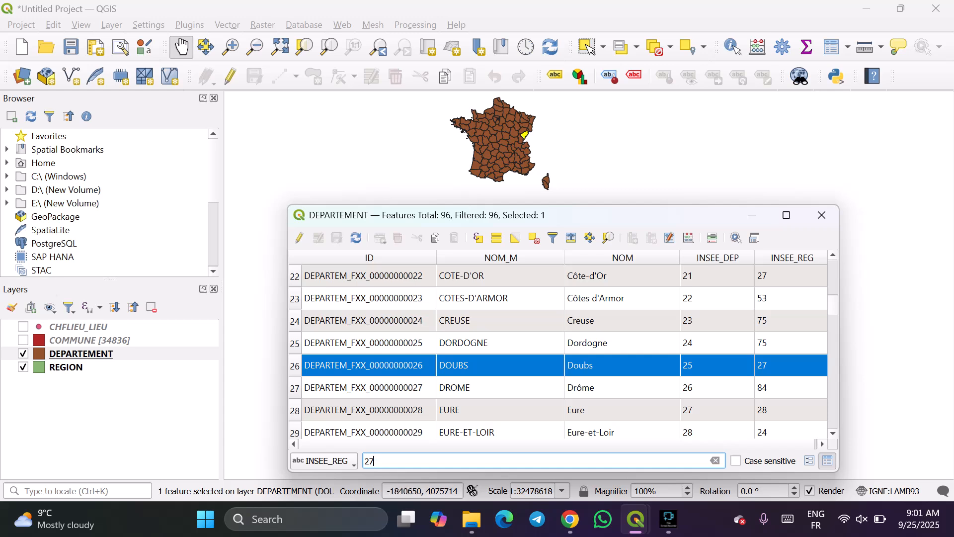
{"action": "key", "text": "Return"}
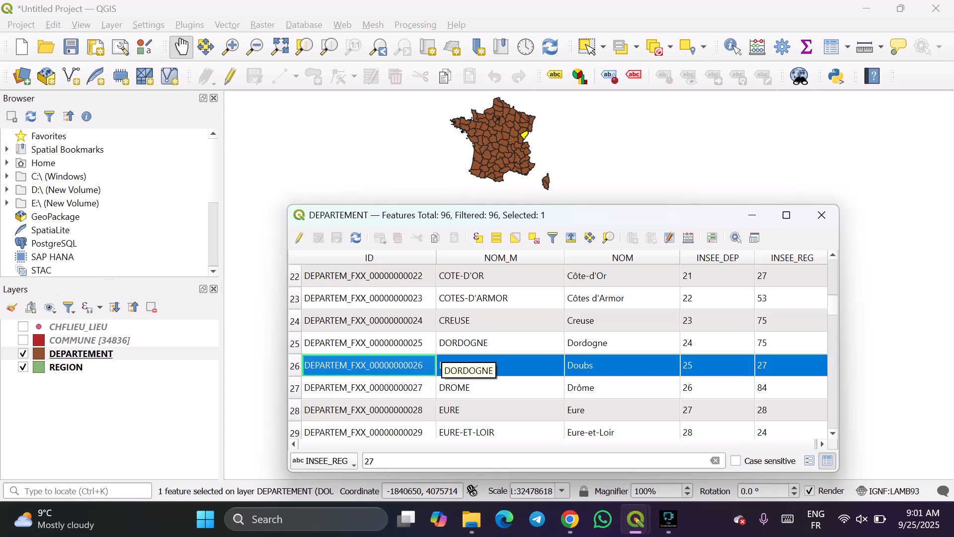
Clear the INSEE_REG filter value and select the Gironde record in the DEPARTEMENT table.
{"action": "scroll", "coordinate": [558, 153], "scroll_direction": "up", "scroll_amount": 1}
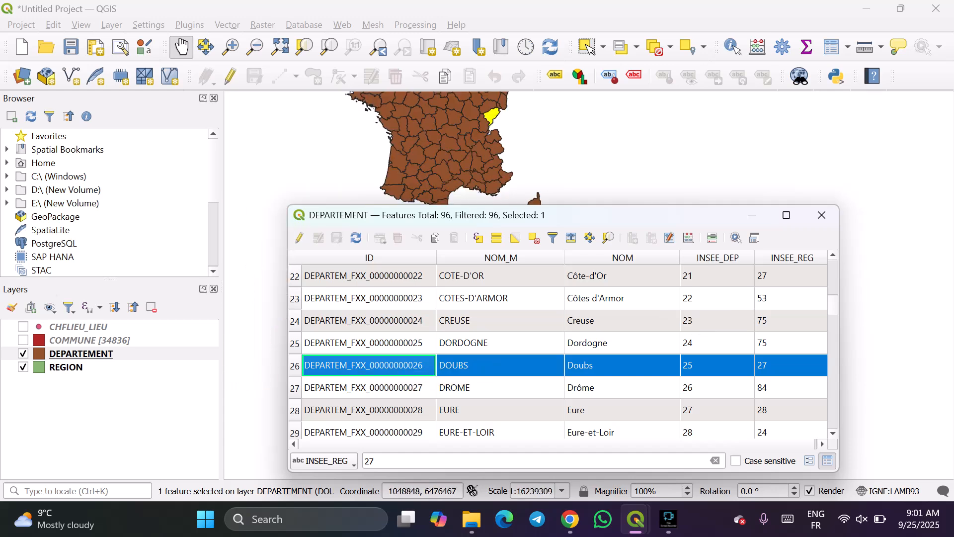
{"action": "scroll", "coordinate": [483, 113], "scroll_direction": "up", "scroll_amount": 1}
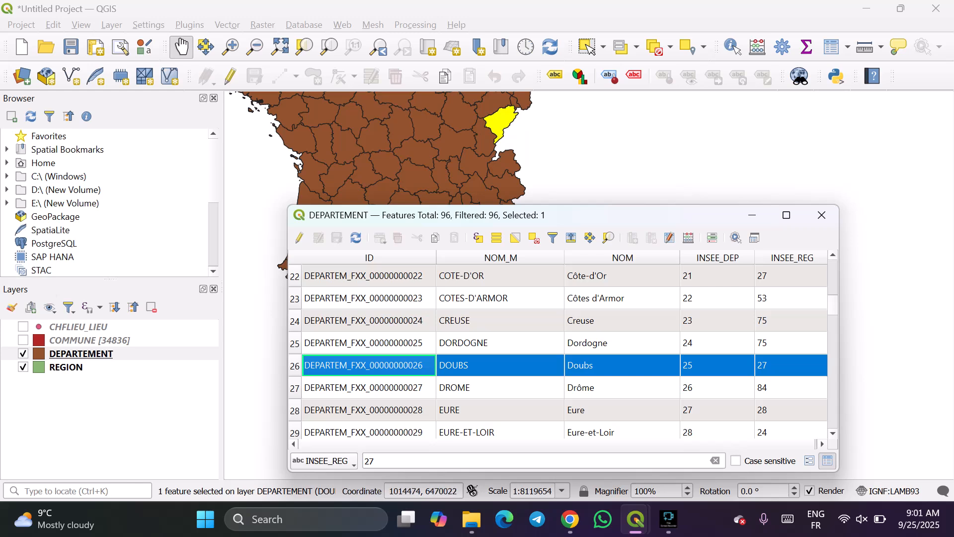
{"action": "scroll", "coordinate": [558, 352], "scroll_direction": "down", "scroll_amount": 1}
{"action": "scroll", "coordinate": [558, 352], "scroll_direction": "down", "scroll_amount": 2}
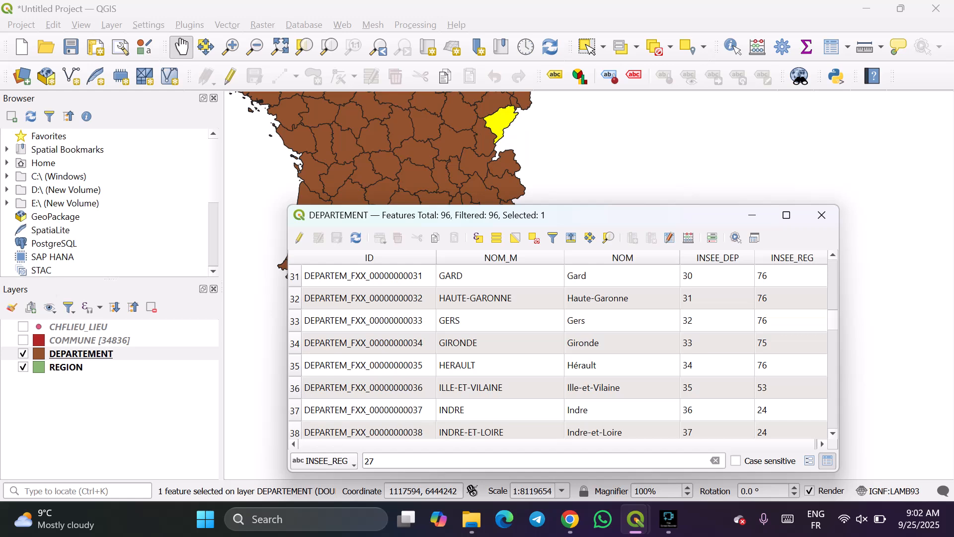
{"action": "left_click", "coordinate": [715, 461]}
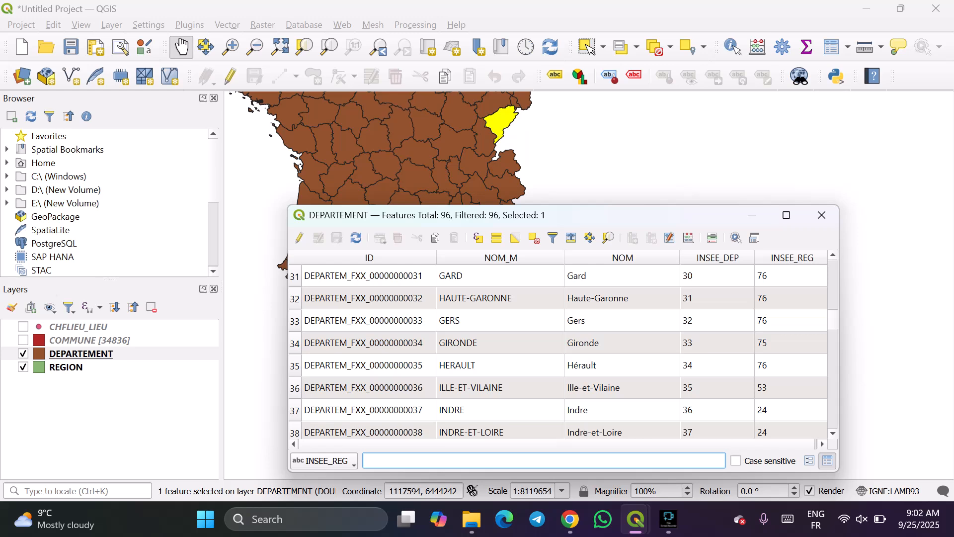
{"action": "left_click", "coordinate": [369, 343]}
{"action": "left_click", "coordinate": [295, 343]}
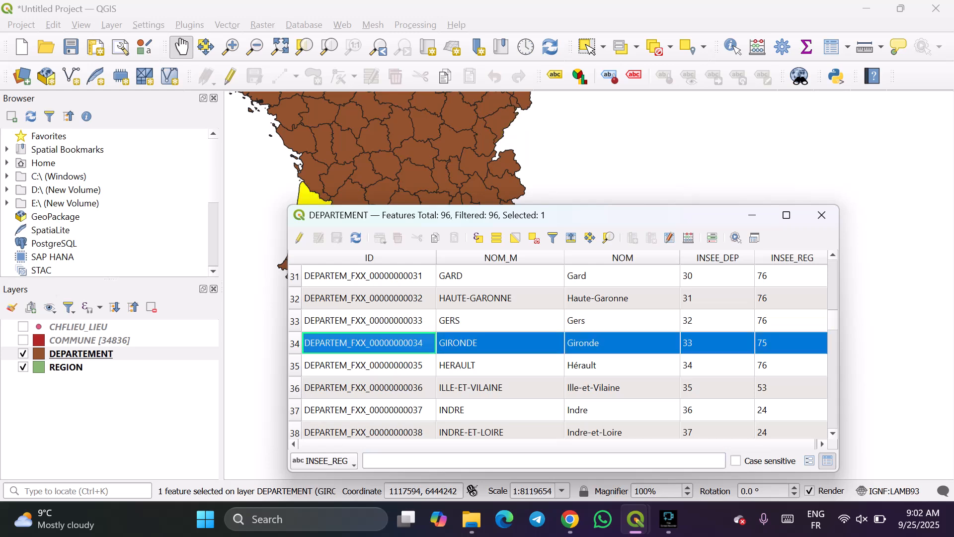
Enter 27 as the INSEE_REG filter value and apply it to the DEPARTEMENT table.
{"action": "left_click", "coordinate": [423, 461]}
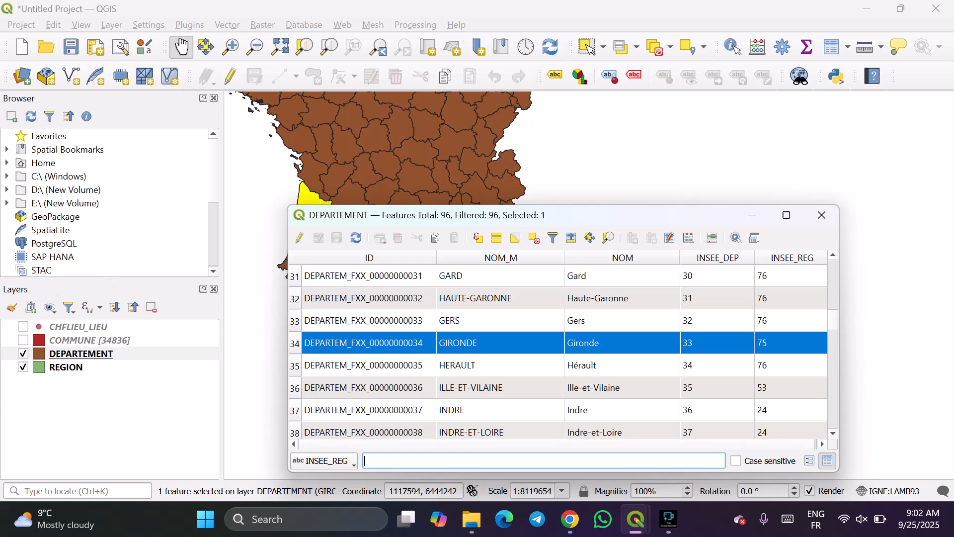
{"action": "type", "text": "27"}
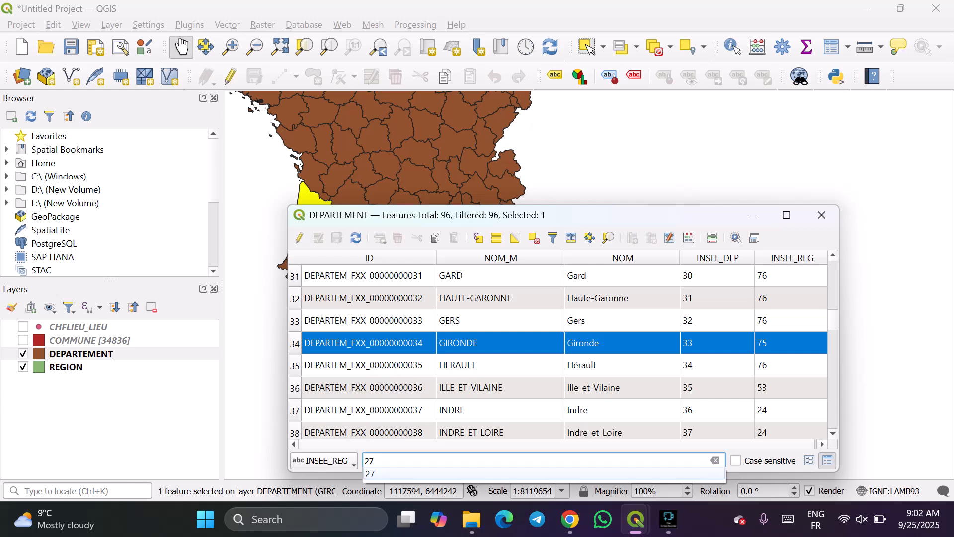
{"action": "left_click", "coordinate": [423, 475]}
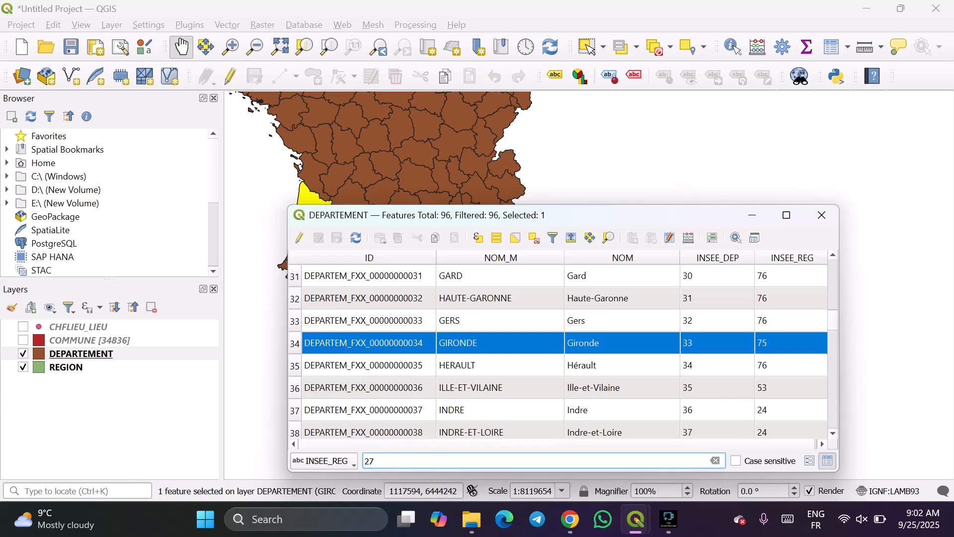
{"action": "key", "text": "Return"}
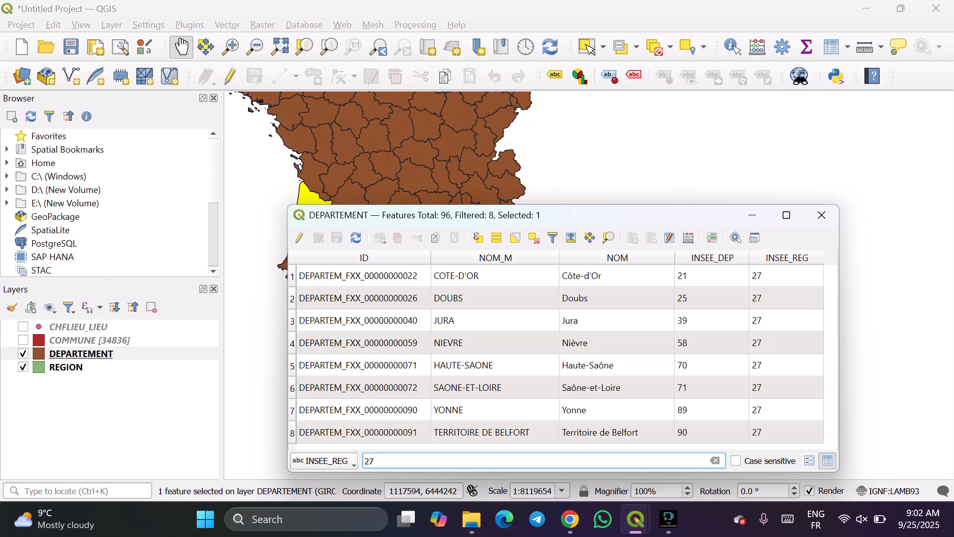
Choose the recent INSEE_REG field filter again and reapply it with the value 27.
{"action": "left_click", "coordinate": [324, 461]}
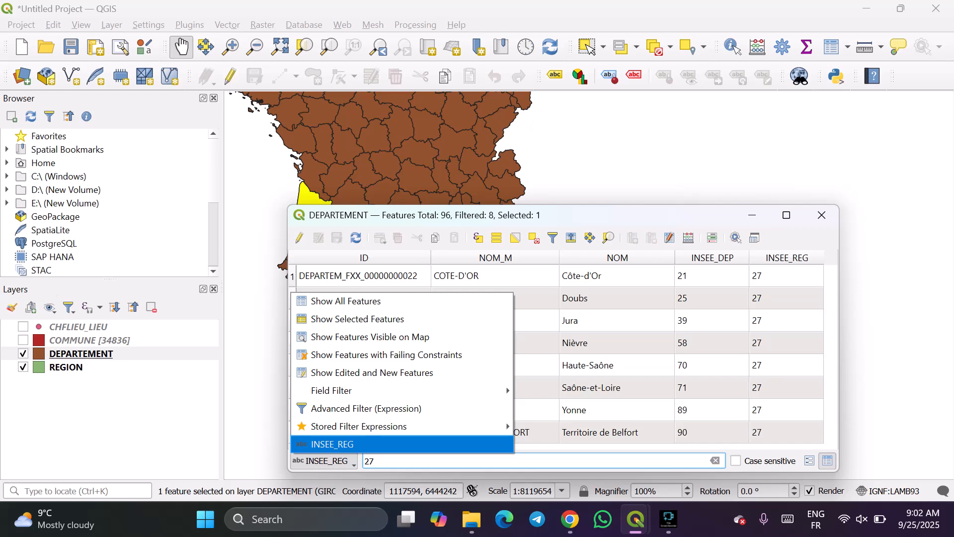
{"action": "left_click", "coordinate": [332, 444]}
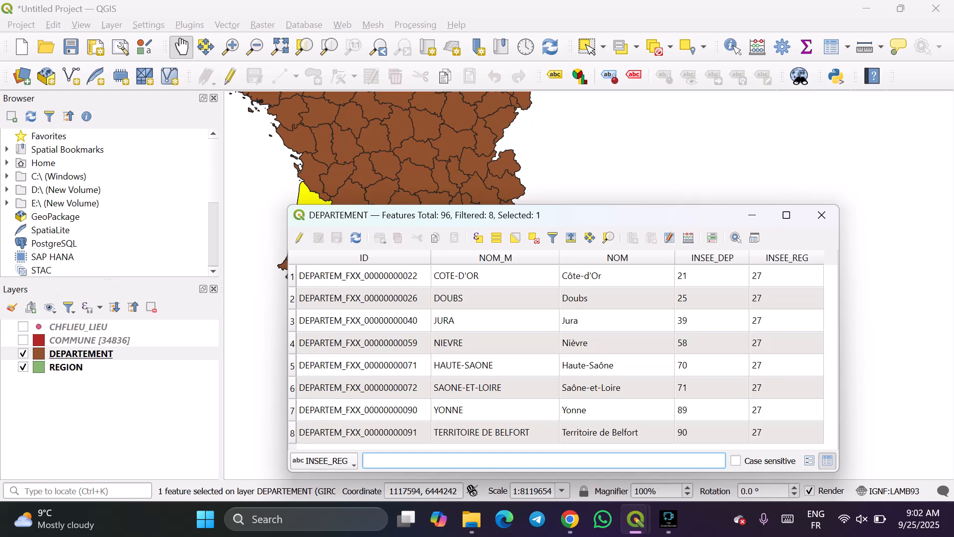
{"action": "type", "text": "é"}
{"action": "key", "text": "BackSpace"}
{"action": "type", "text": "27"}
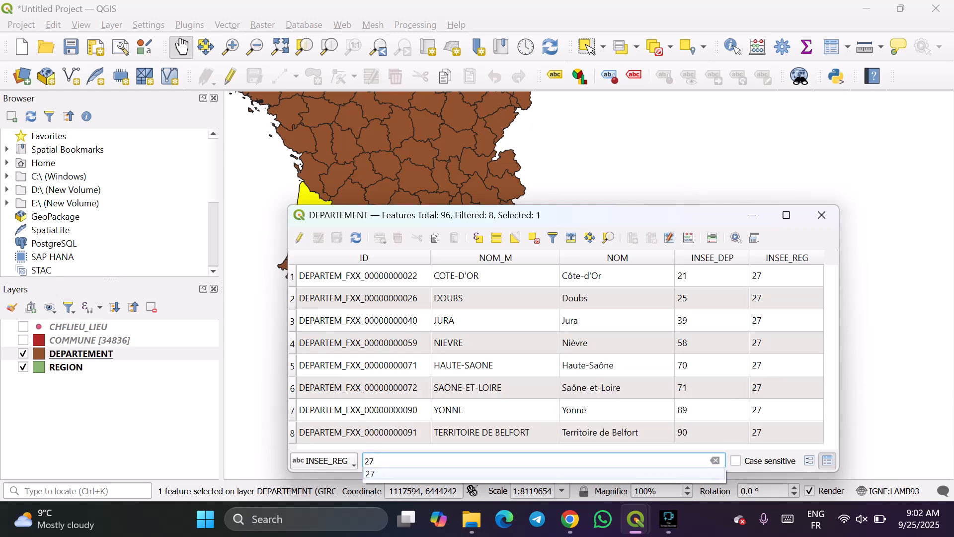
{"action": "key", "text": "Return"}
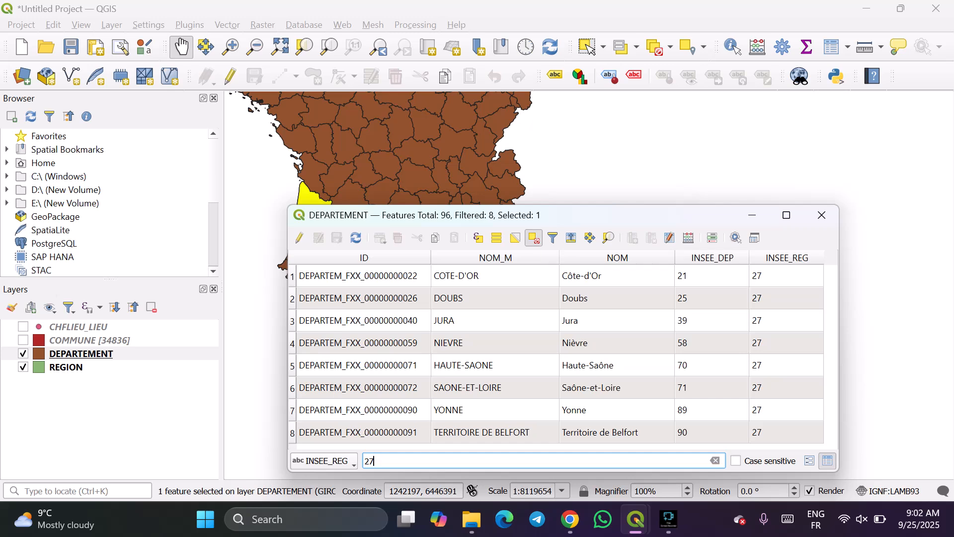
Deselect all DEPARTEMENT features and set the INSEE_REG field filter to 27 again.
{"action": "left_click", "coordinate": [534, 237]}
{"action": "left_click", "coordinate": [324, 461]}
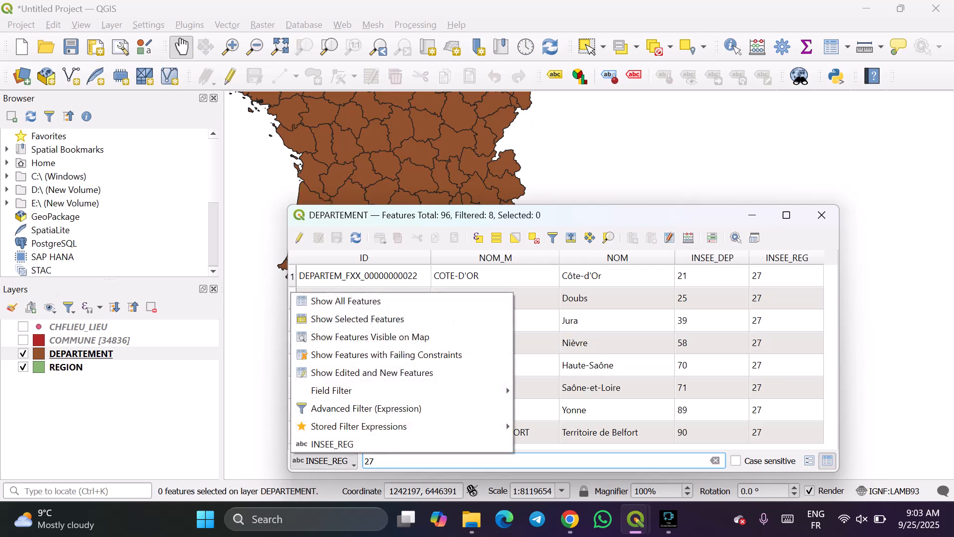
{"action": "mouse_move", "coordinate": [348, 391]}
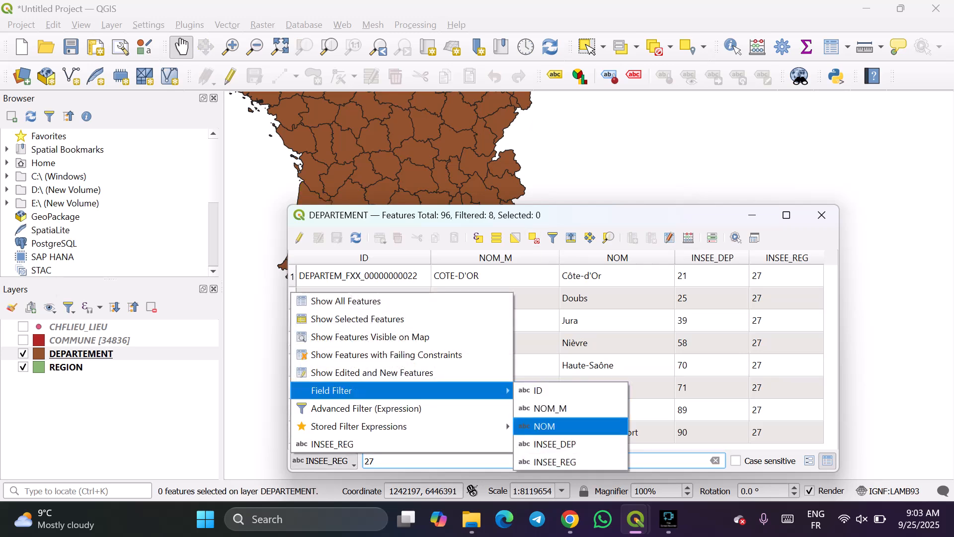
{"action": "left_click", "coordinate": [554, 461]}
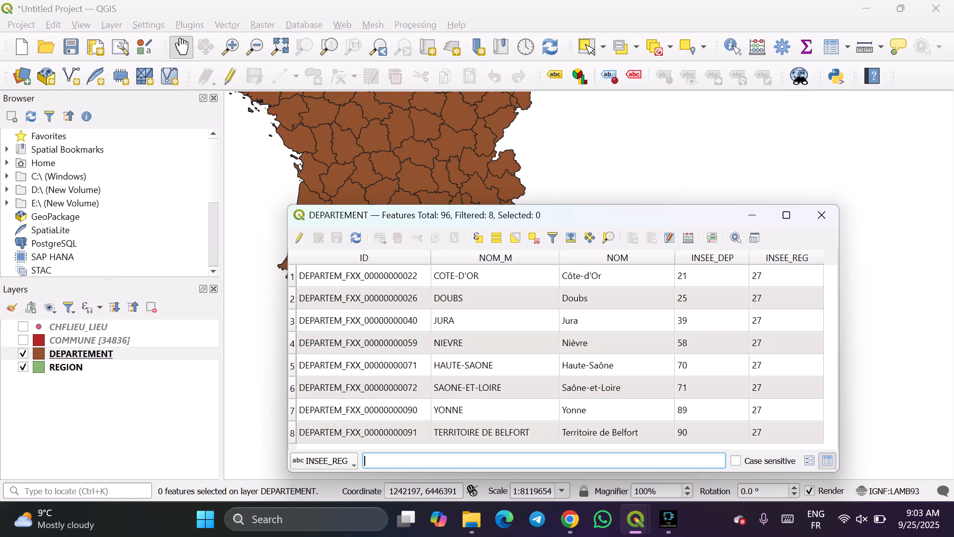
{"action": "type", "text": "27"}
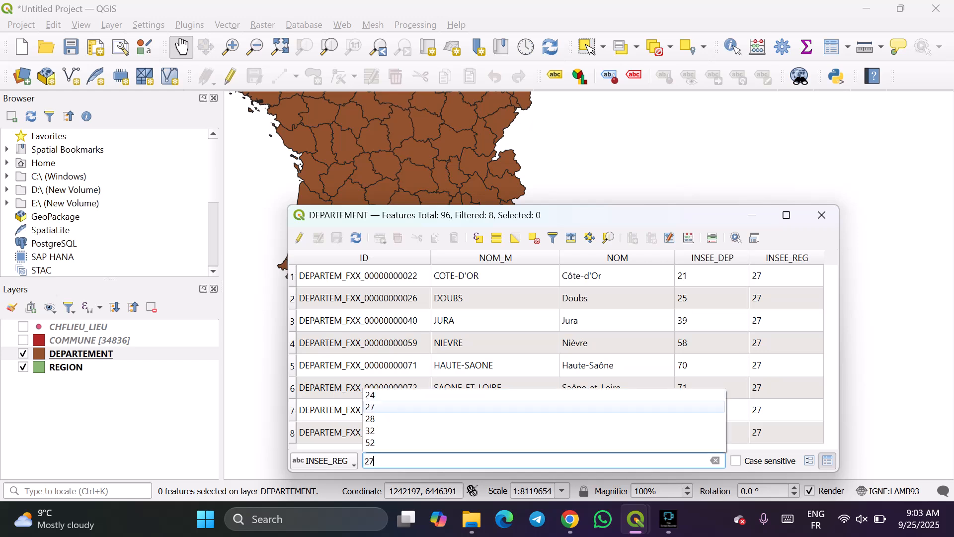
{"action": "key", "text": "Return"}
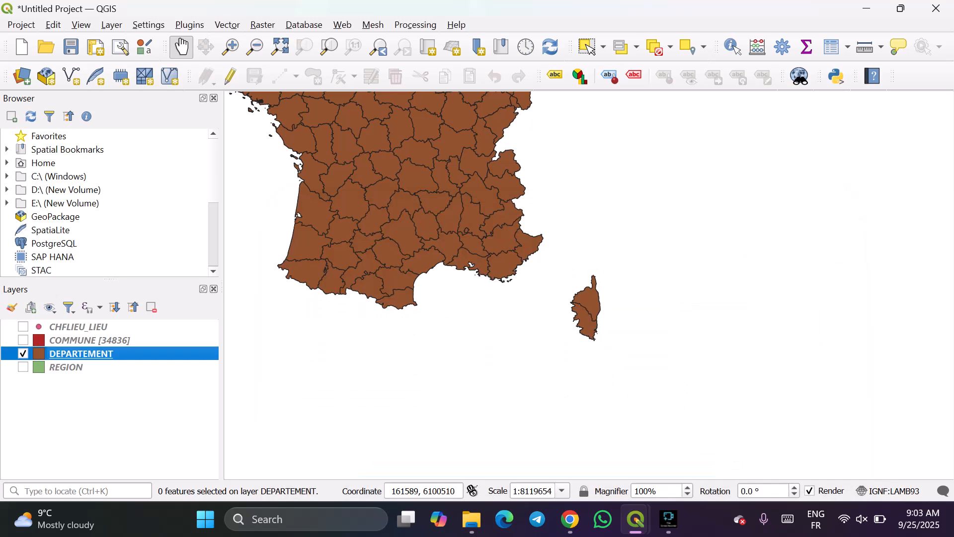
Turn on the REGION layer's visibility and bring the DEPARTEMENT attribute table back to the front.
{"action": "left_click", "coordinate": [23, 367]}
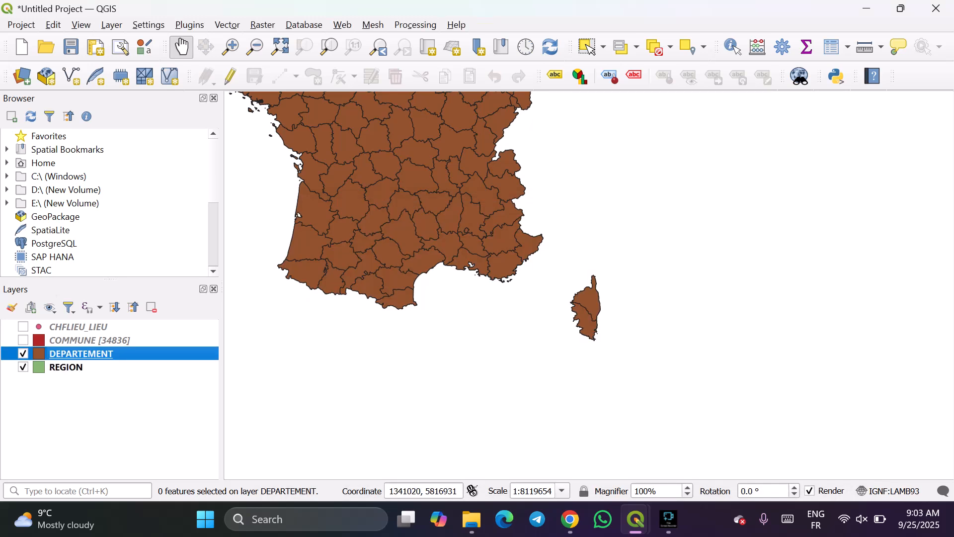
{"action": "mouse_move", "coordinate": [637, 519]}
{"action": "left_click", "coordinate": [716, 442]}
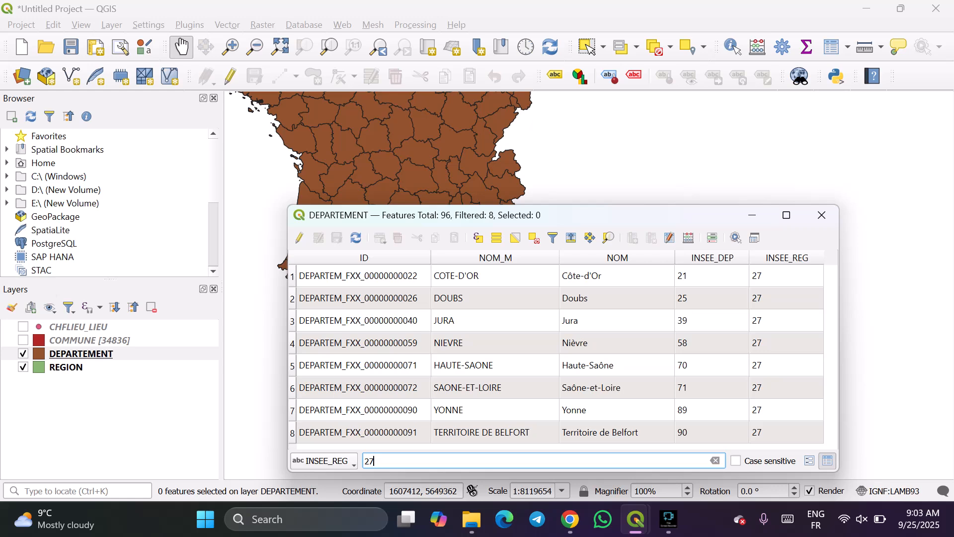
Select all the filtered DEPARTEMENT records, from Côte-d'Or through Territoire de Belfort.
{"action": "left_click", "coordinate": [787, 276]}
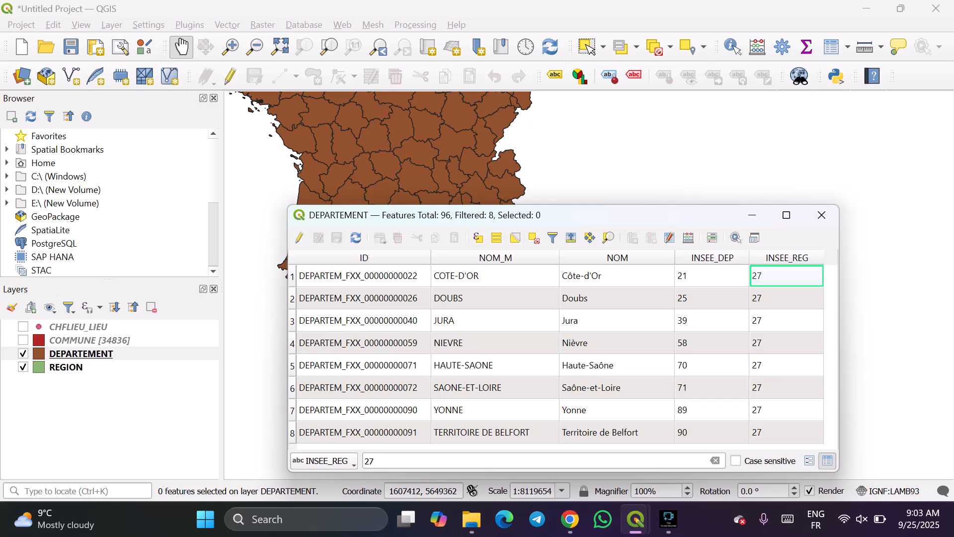
{"action": "left_click", "coordinate": [292, 277]}
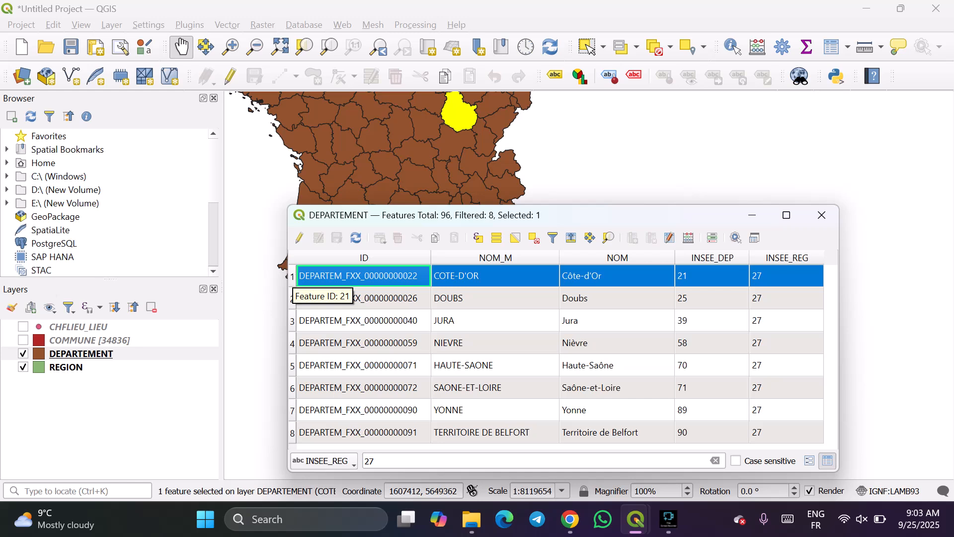
{"action": "left_click", "coordinate": [293, 433], "text": "shift"}
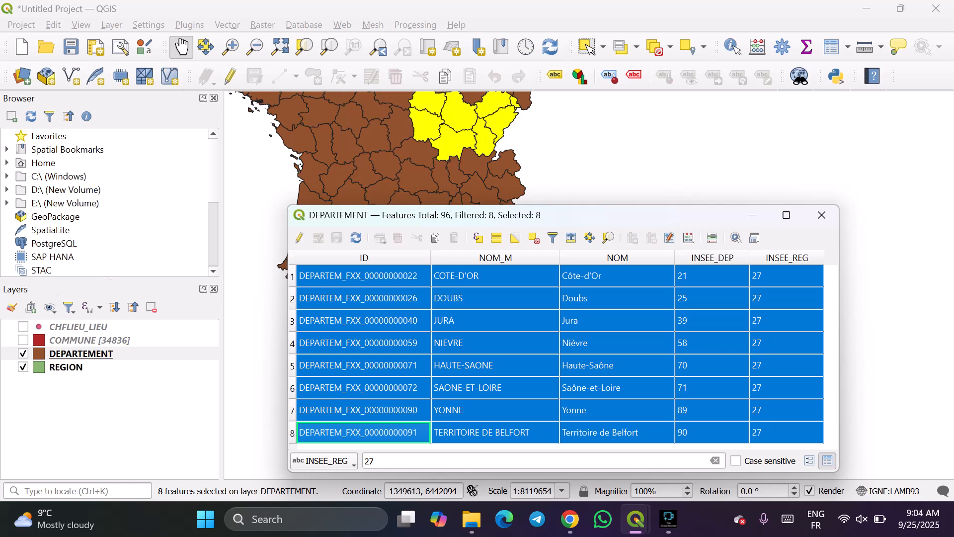
Move the DEPARTEMENT attribute table window slightly higher and increase its height.
{"action": "left_click_drag", "start_coordinate": [593, 213], "coordinate": [574, 177]}
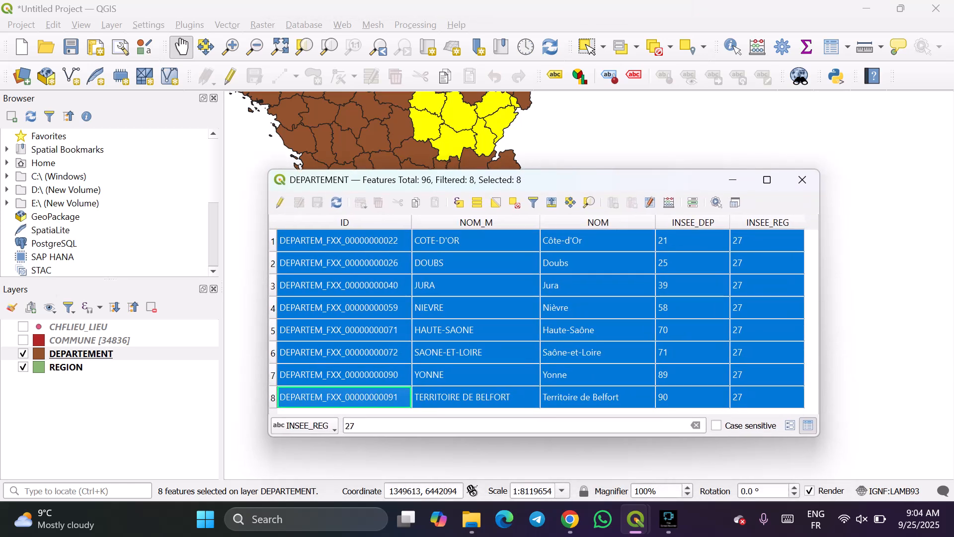
{"action": "left_click", "coordinate": [356, 426]}
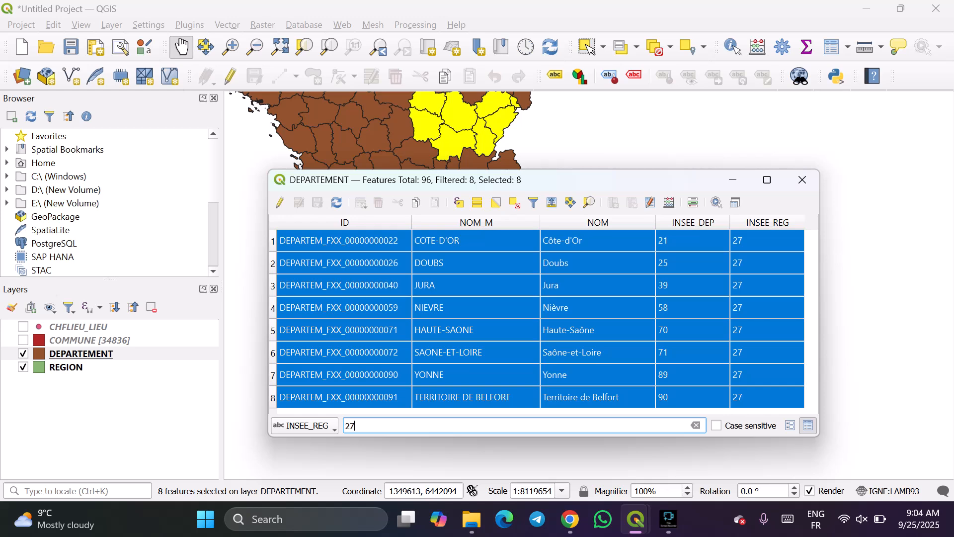
{"action": "left_click_drag", "start_coordinate": [607, 436], "coordinate": [607, 456]}
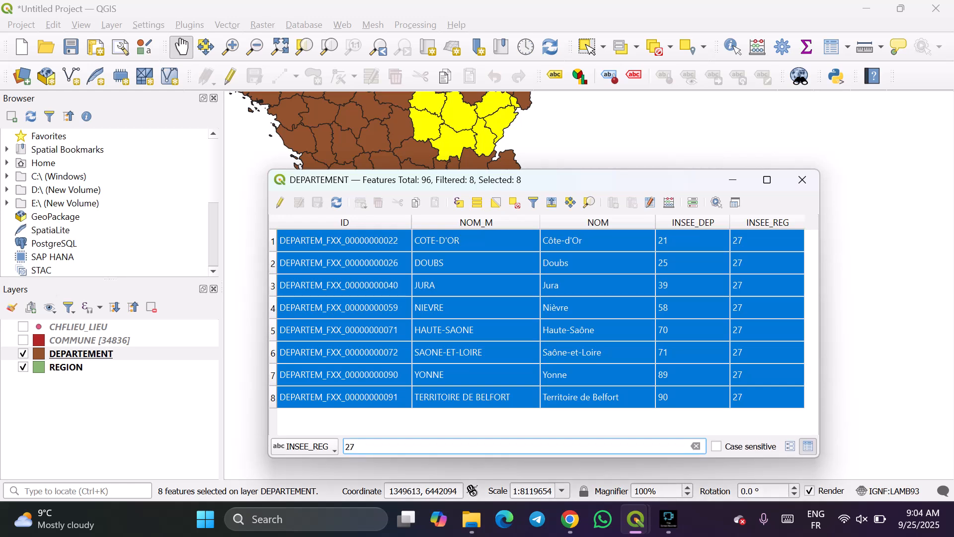
{"action": "left_click", "coordinate": [305, 446]}
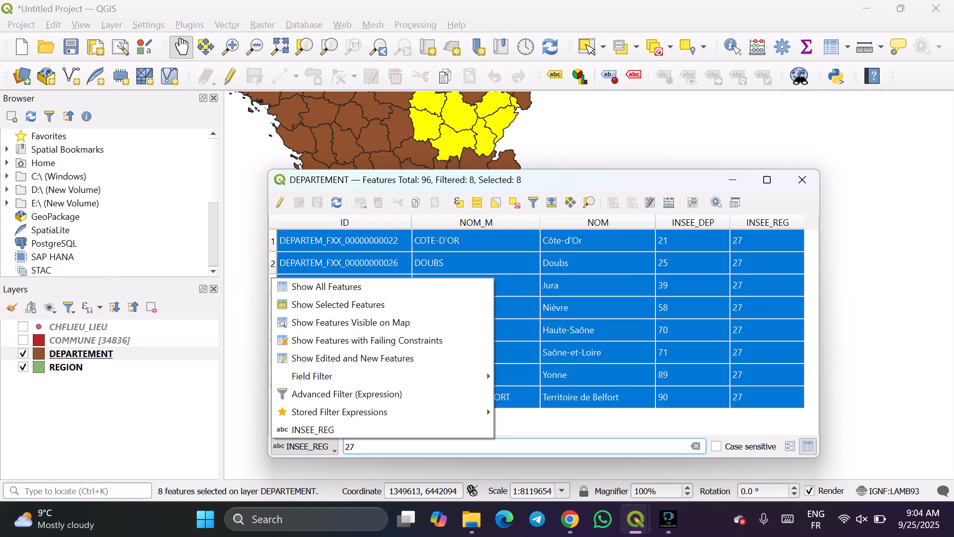
Hide the DEPARTEMENT and REGION layers and show only the COMMUNE layer on the map.
{"action": "left_click", "coordinate": [90, 341]}
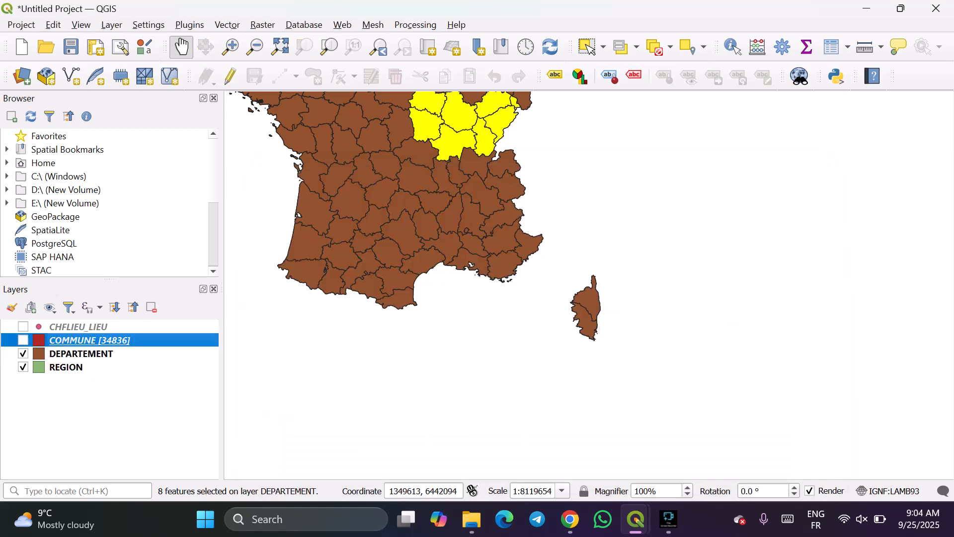
{"action": "left_click", "coordinate": [23, 354]}
{"action": "left_click", "coordinate": [23, 367]}
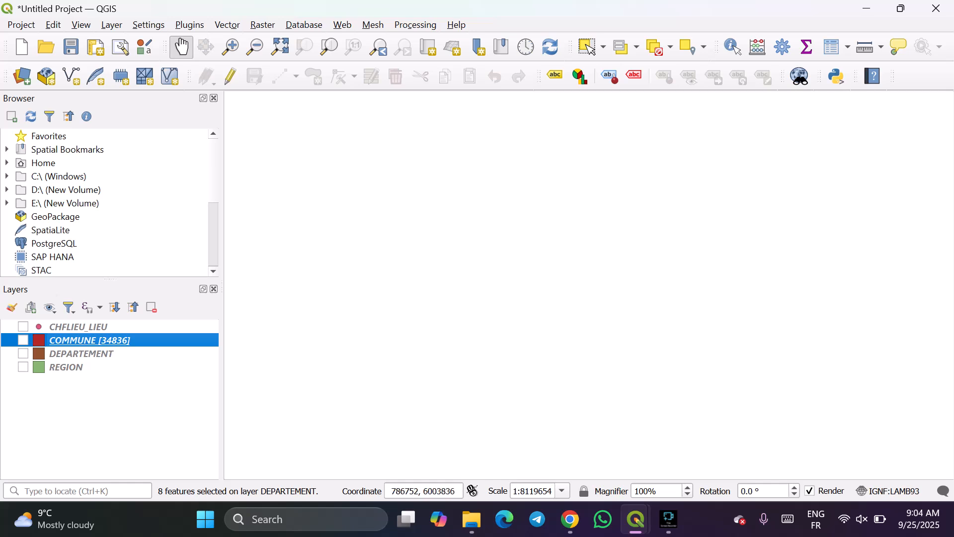
{"action": "scroll", "coordinate": [656, 281], "scroll_direction": "down", "scroll_amount": 3}
{"action": "scroll", "coordinate": [657, 320], "scroll_direction": "up", "scroll_amount": 3}
{"action": "left_click", "coordinate": [23, 341]}
{"action": "left_click_drag", "start_coordinate": [398, 140], "coordinate": [514, 402]}
{"action": "scroll", "coordinate": [517, 341], "scroll_direction": "down", "scroll_amount": 1}
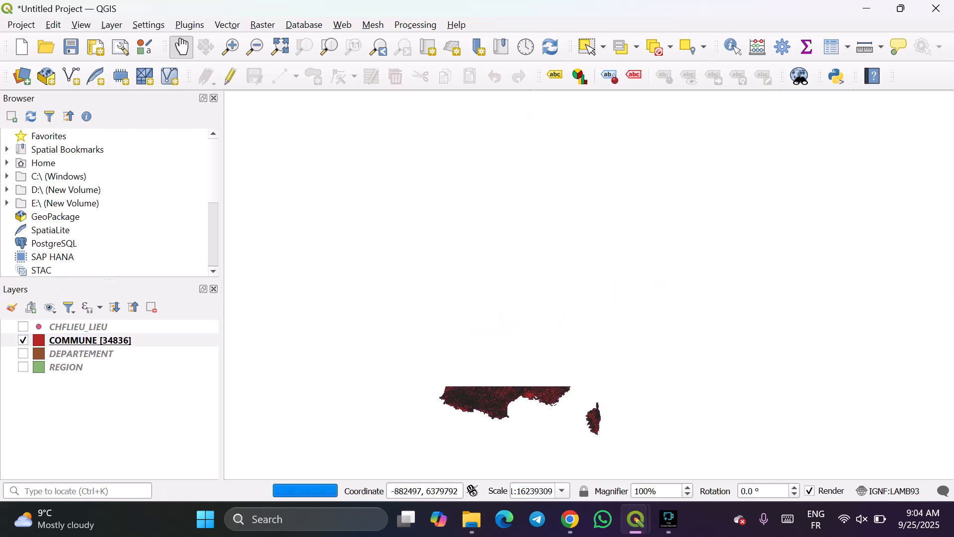
Open the attribute table of the COMMUNE layer and shift the map of France upward.
{"action": "right_click", "coordinate": [82, 340]}
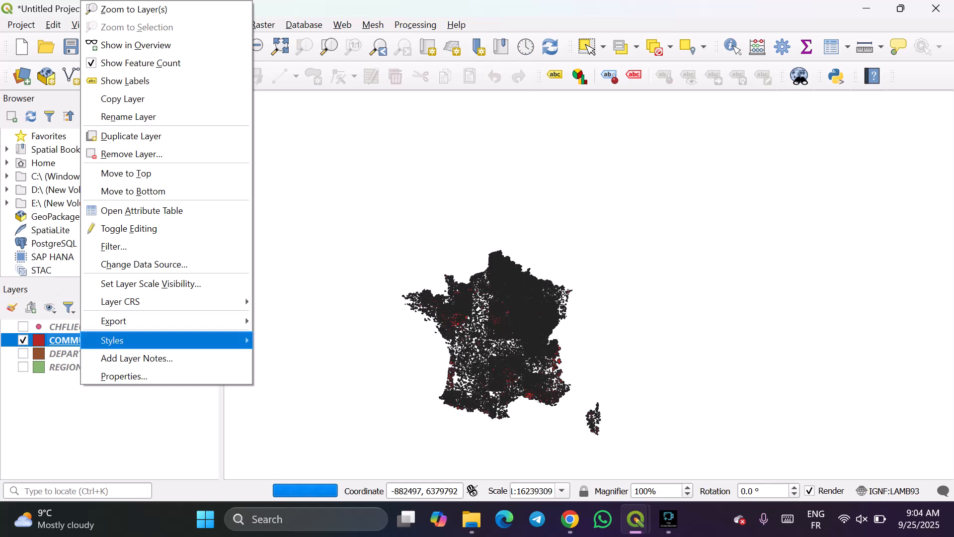
{"action": "left_click", "coordinate": [142, 210]}
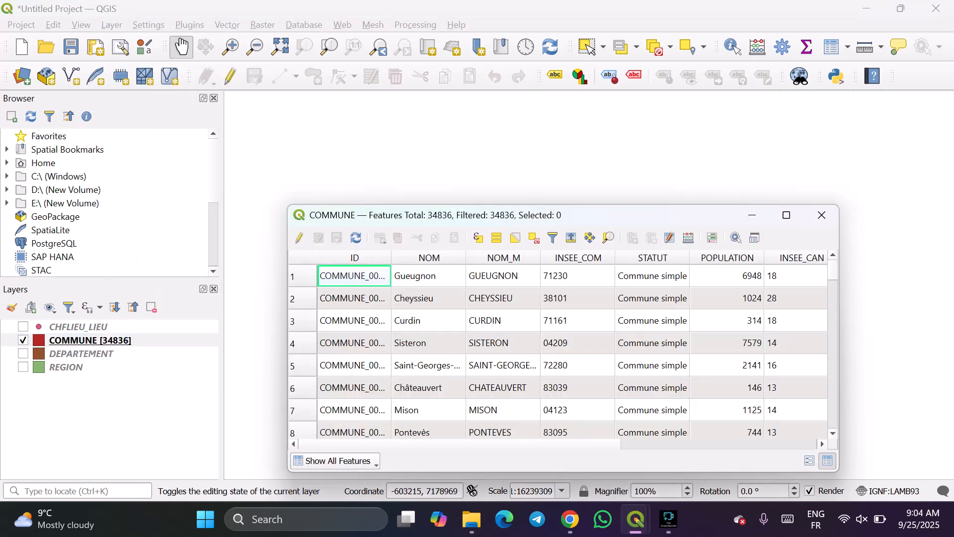
{"action": "left_click_drag", "start_coordinate": [629, 216], "coordinate": [630, 245]}
{"action": "left_click_drag", "start_coordinate": [551, 216], "coordinate": [533, 112]}
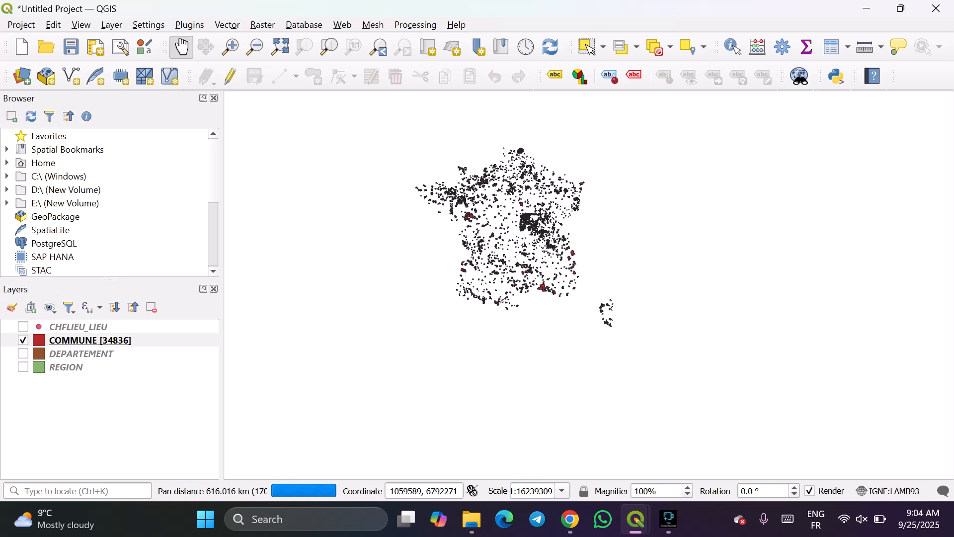
{"action": "left_click_drag", "start_coordinate": [650, 212], "coordinate": [659, 168]}
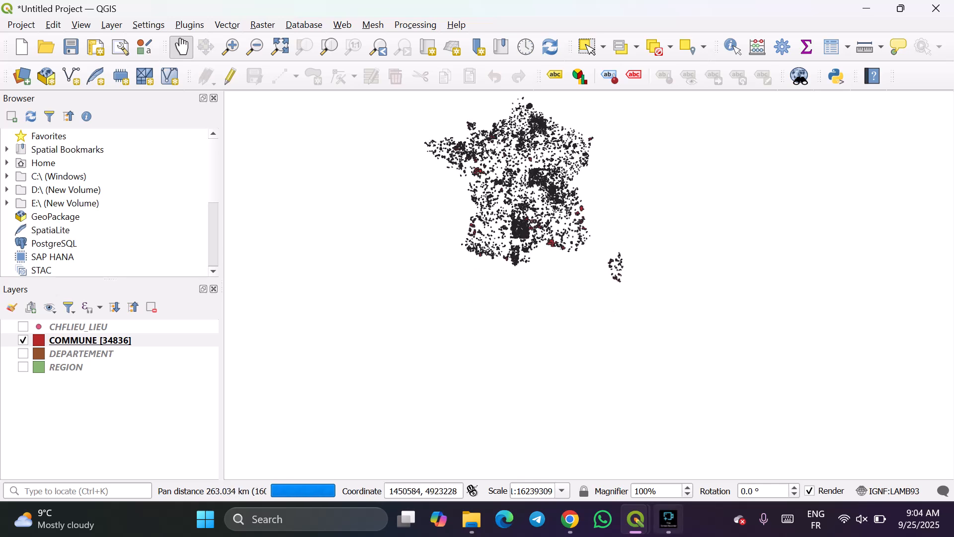
Bring the COMMUNE attribute table back in front of the DEPARTEMENT table and move it slightly higher.
{"action": "left_click", "coordinate": [668, 519]}
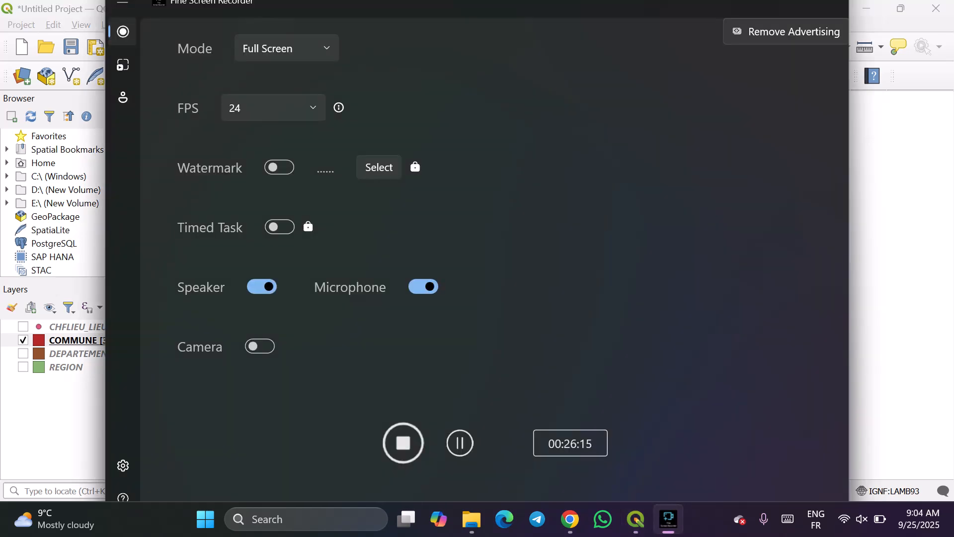
{"action": "mouse_move", "coordinate": [636, 519]}
{"action": "left_click", "coordinate": [636, 438]}
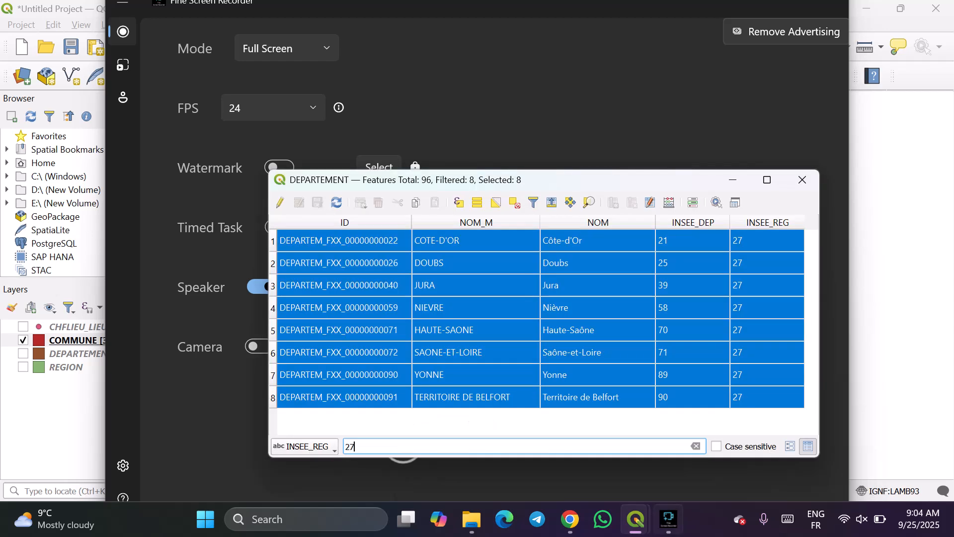
{"action": "left_click", "coordinate": [570, 519]}
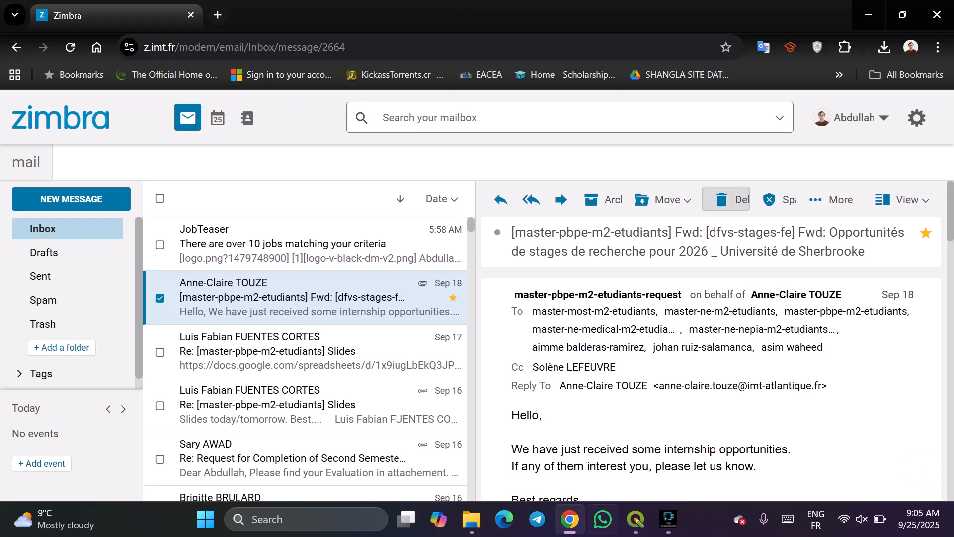
{"action": "mouse_move", "coordinate": [635, 519]}
{"action": "left_click", "coordinate": [437, 437]}
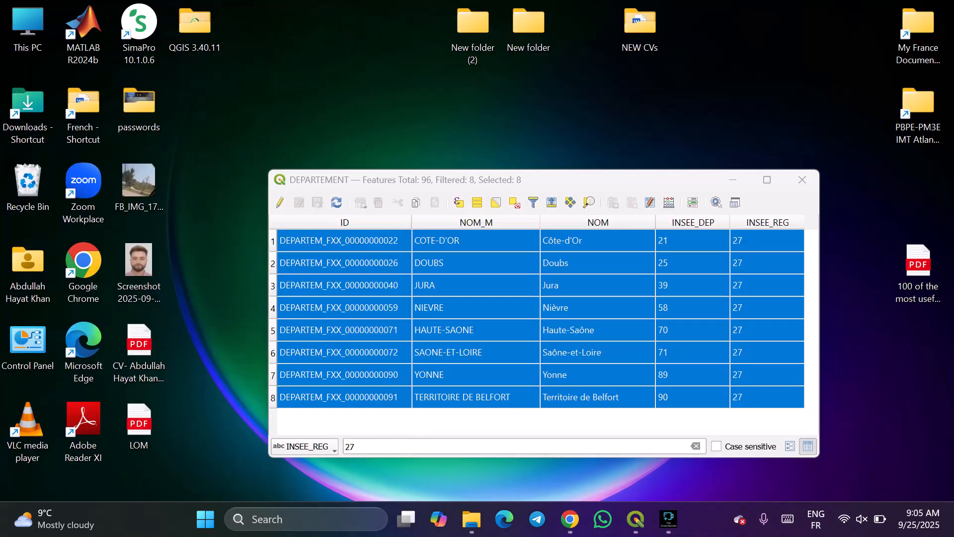
{"action": "left_click", "coordinate": [636, 437]}
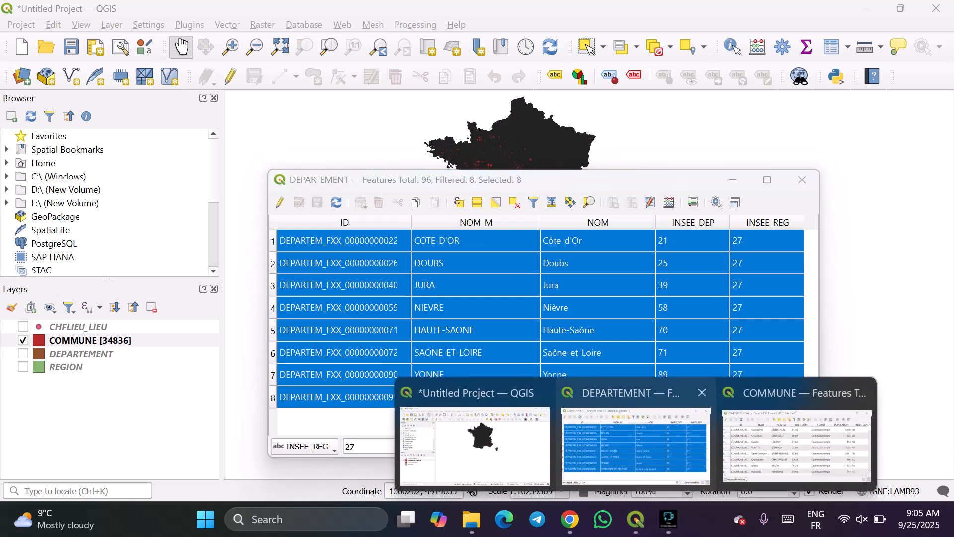
{"action": "left_click", "coordinate": [798, 445]}
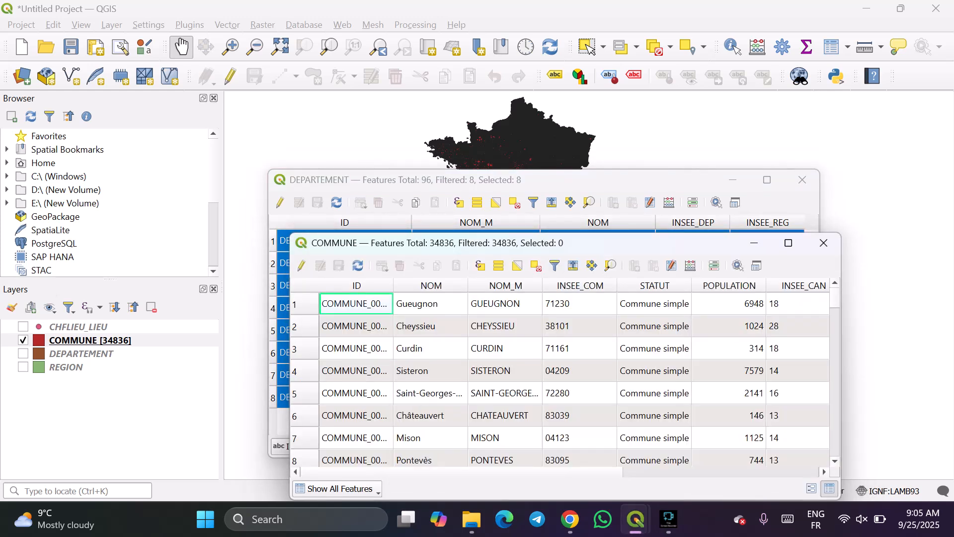
{"action": "left_click_drag", "start_coordinate": [612, 243], "coordinate": [570, 212]}
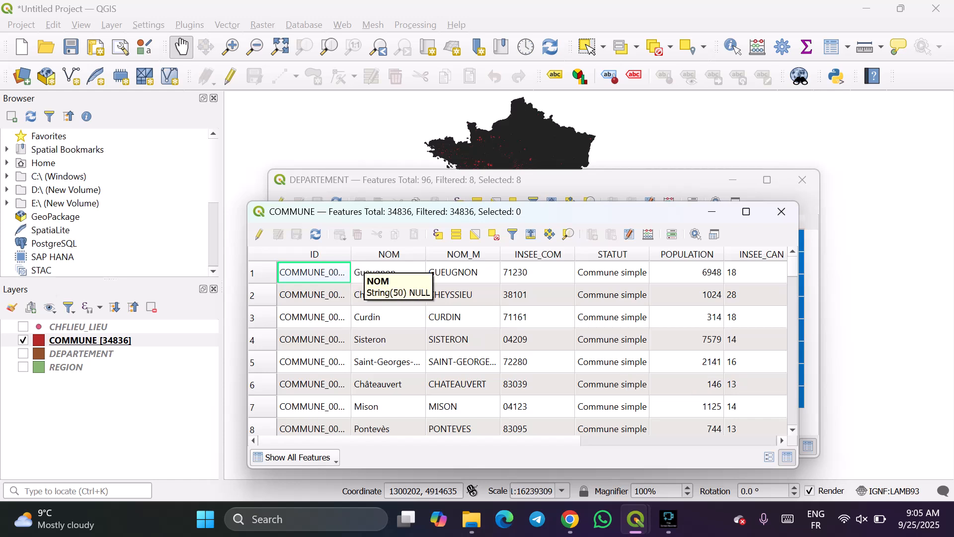
Widen the ID, NOM and NOM_M columns, narrow INSEE_COM, and enlarge the COMMUNE table window to fit INSEE_CAN.
{"action": "left_click_drag", "start_coordinate": [351, 254], "coordinate": [415, 254]}
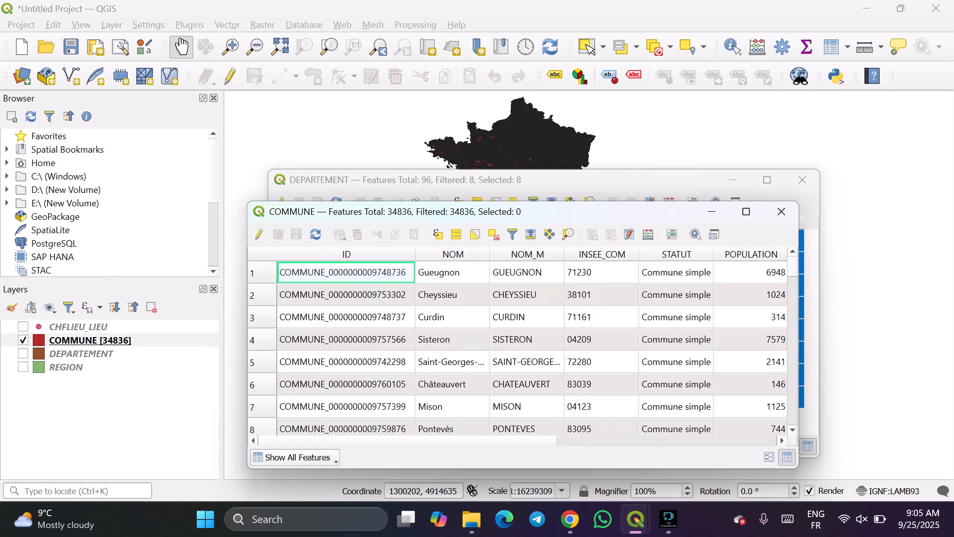
{"action": "left_click_drag", "start_coordinate": [490, 254], "coordinate": [518, 254]}
{"action": "left_click_drag", "start_coordinate": [593, 254], "coordinate": [638, 254]}
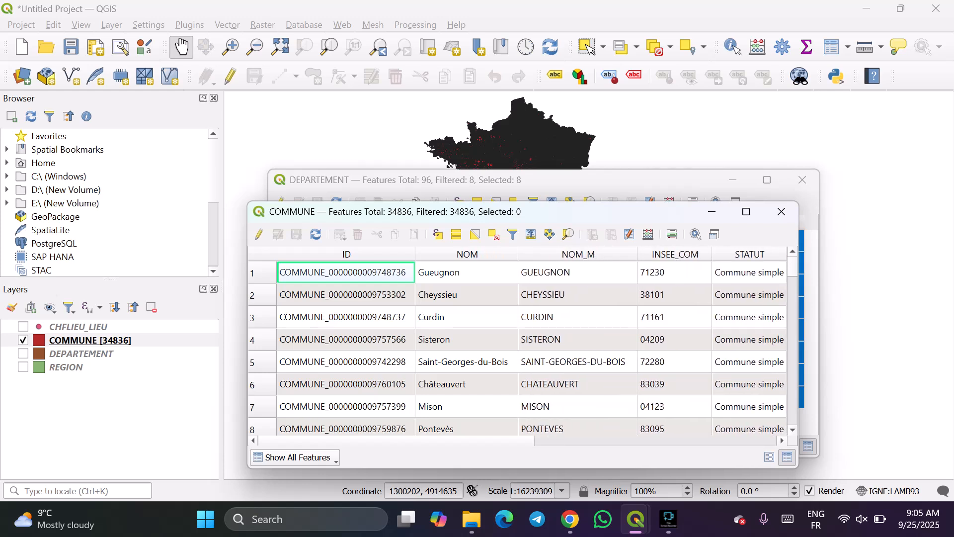
{"action": "left_click_drag", "start_coordinate": [712, 254], "coordinate": [680, 254]}
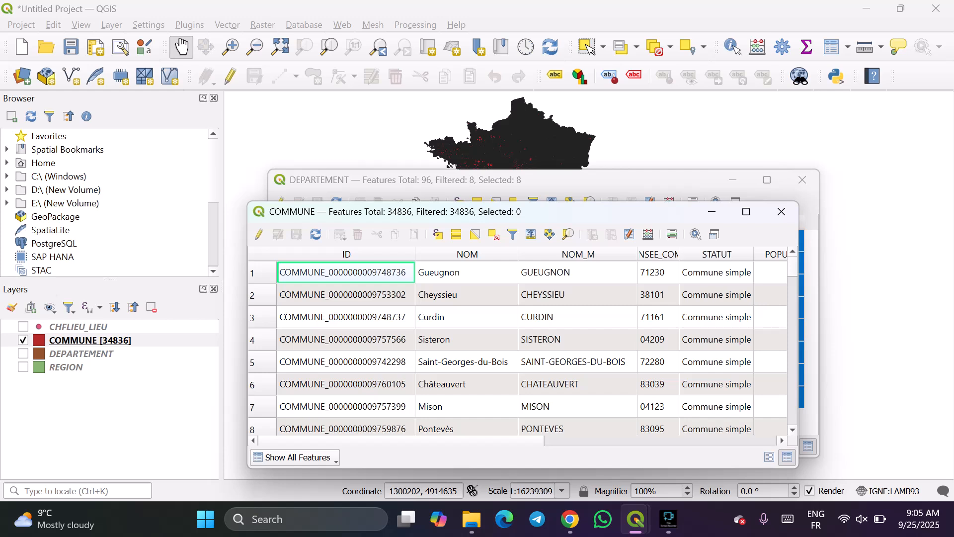
{"action": "left_click_drag", "start_coordinate": [754, 254], "coordinate": [915, 266]}
{"action": "left_click_drag", "start_coordinate": [924, 265], "coordinate": [922, 265]}
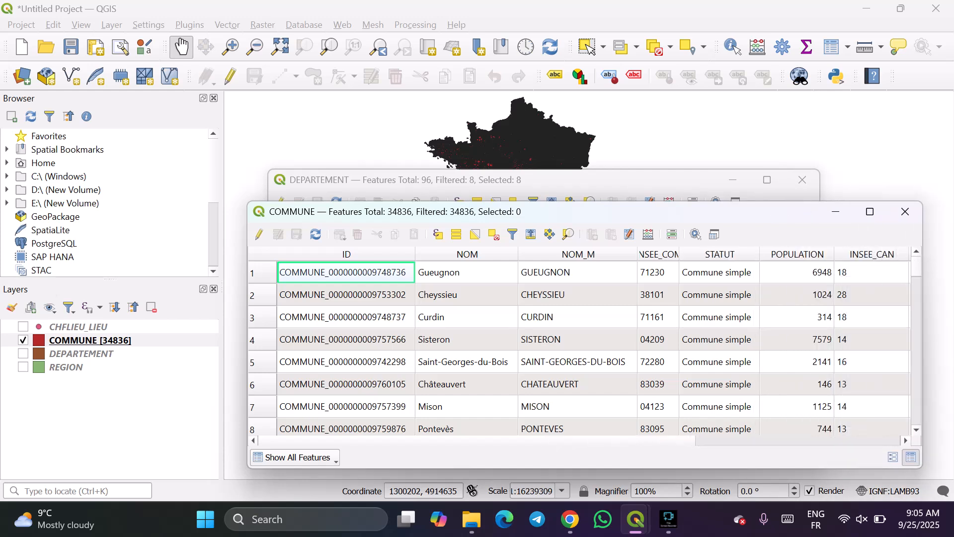
Move and widen the COMMUNE attribute table window until the columns through SIREN_EPCI fit, slightly narrowing the INSEE_CAN column.
{"action": "left_click_drag", "start_coordinate": [758, 214], "coordinate": [579, 195]}
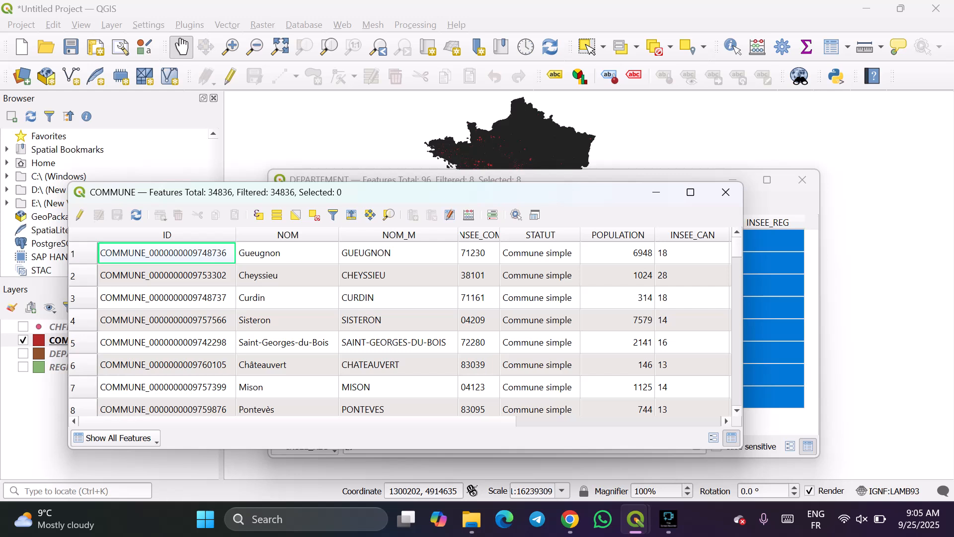
{"action": "left_click_drag", "start_coordinate": [742, 270], "coordinate": [801, 270]}
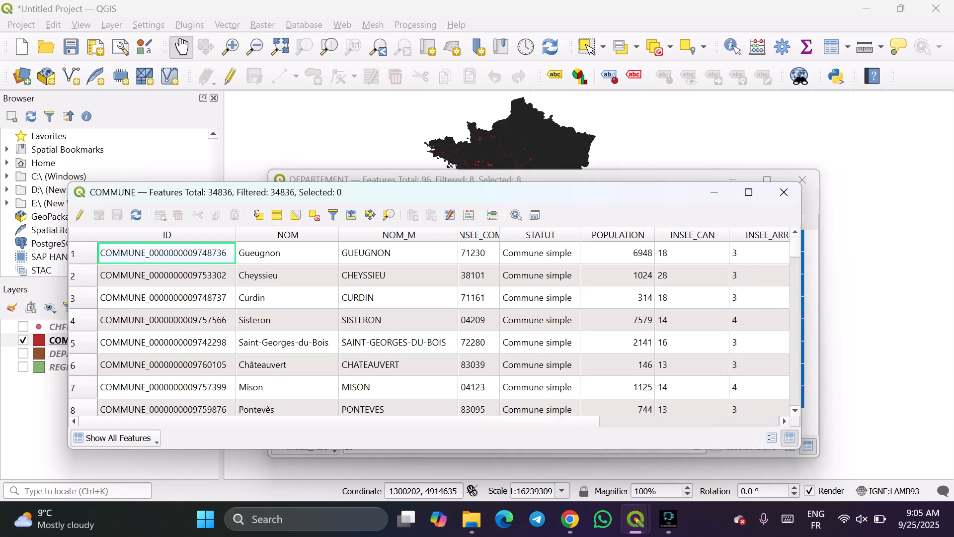
{"action": "left_click_drag", "start_coordinate": [729, 235], "coordinate": [721, 235]}
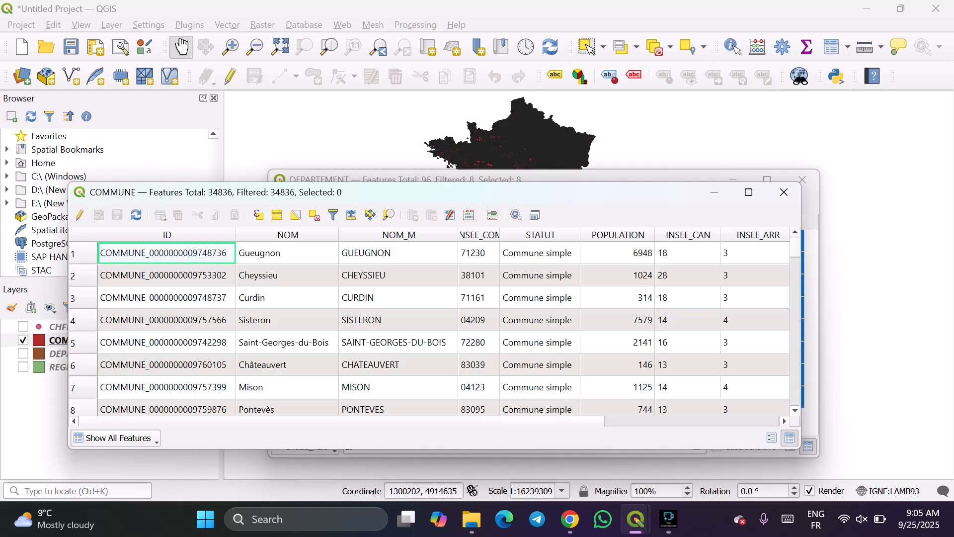
{"action": "left_click_drag", "start_coordinate": [802, 270], "coordinate": [911, 270]}
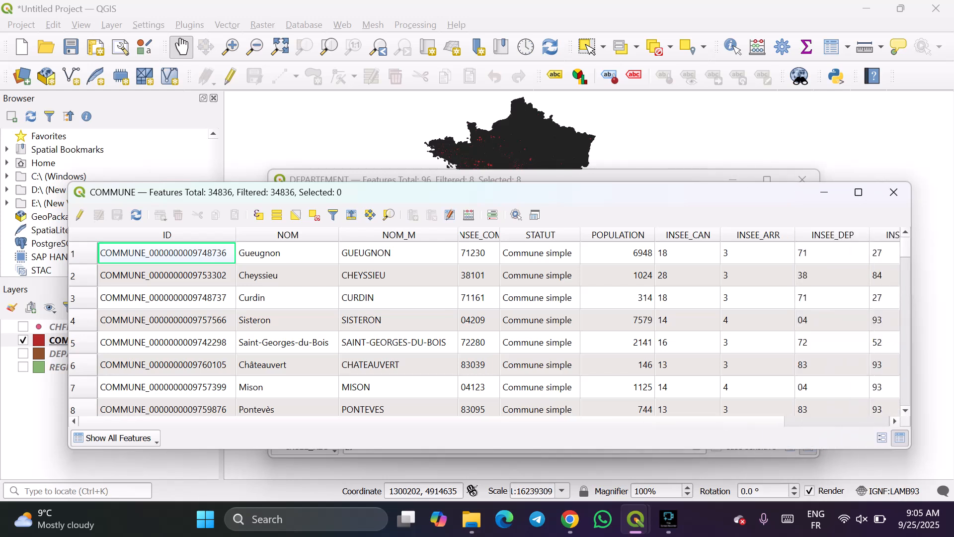
{"action": "left_click_drag", "start_coordinate": [696, 199], "coordinate": [602, 185]}
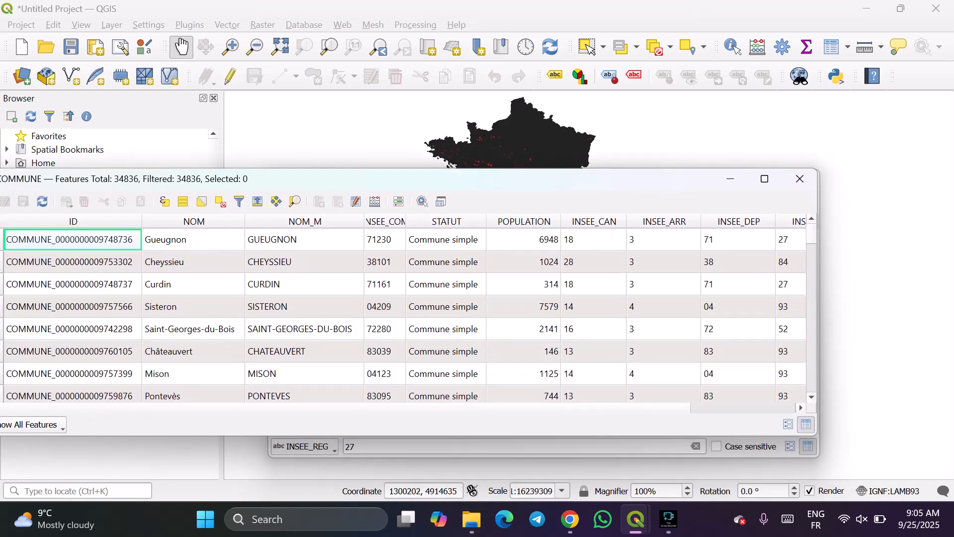
{"action": "left_click_drag", "start_coordinate": [818, 270], "coordinate": [920, 270]}
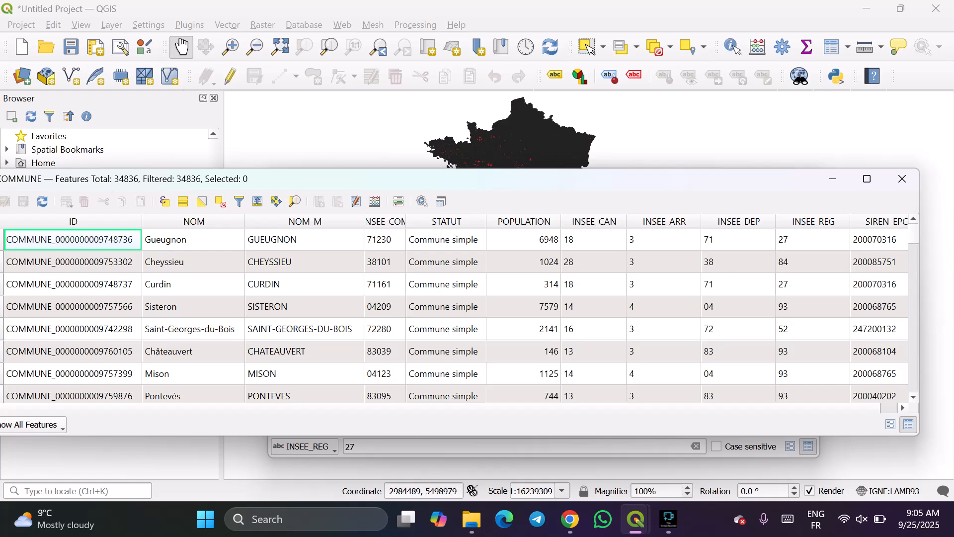
{"action": "left_click_drag", "start_coordinate": [920, 435], "coordinate": [934, 419]}
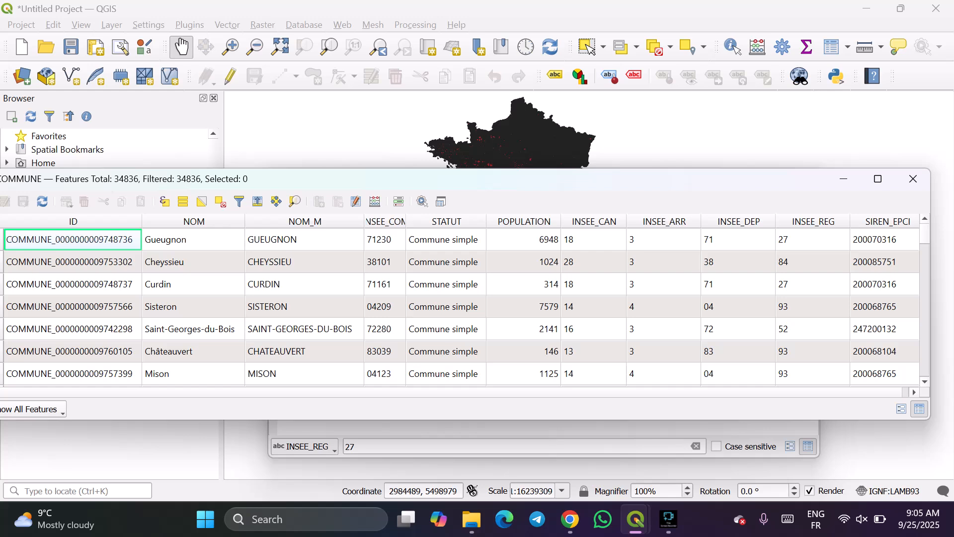
Narrow the COMMUNE table's NOM, NOM_M, STATUT, POPULATION, INSEE_CAN, INSEE_ARR, INSEE_DEP and INSEE_REG columns.
{"action": "left_click_drag", "start_coordinate": [244, 221], "coordinate": [209, 221]}
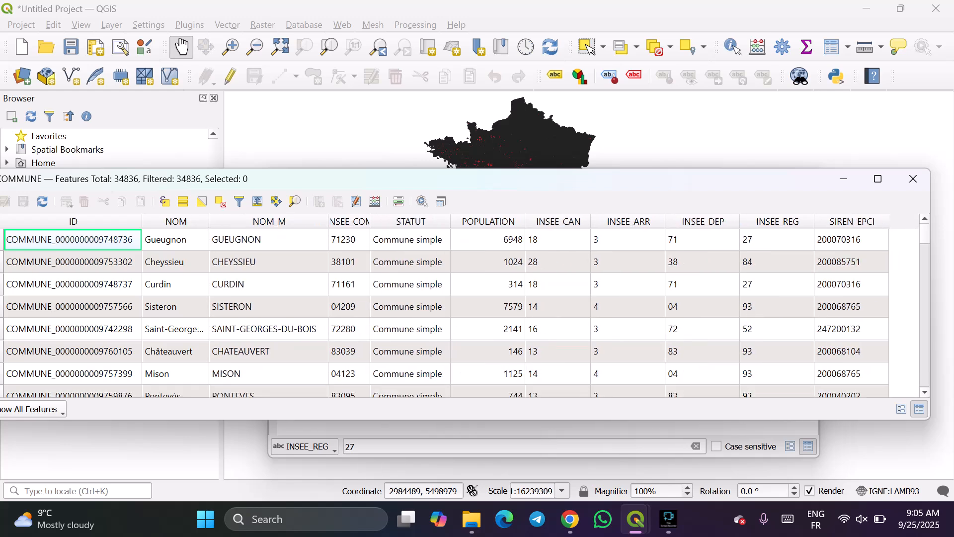
{"action": "left_click_drag", "start_coordinate": [328, 221], "coordinate": [288, 222]}
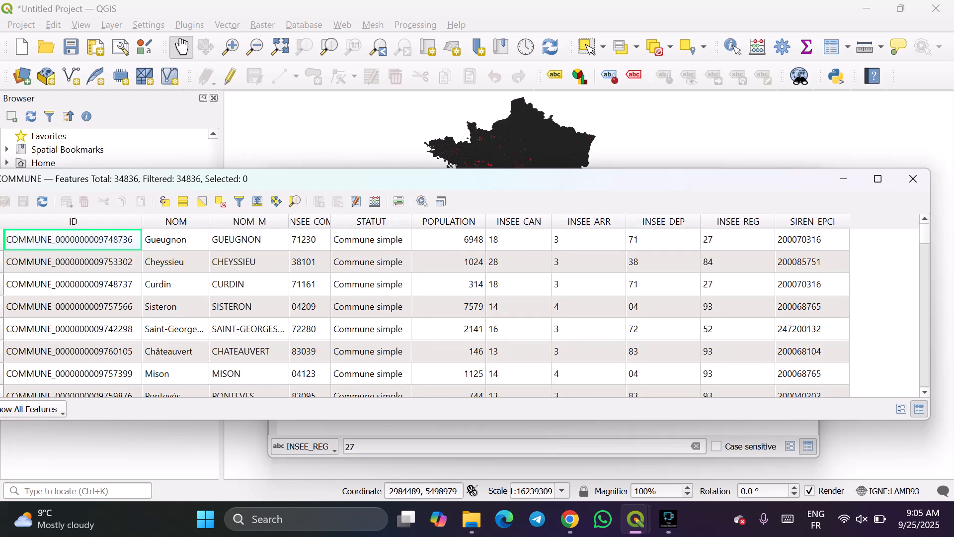
{"action": "left_click_drag", "start_coordinate": [412, 222], "coordinate": [406, 221]}
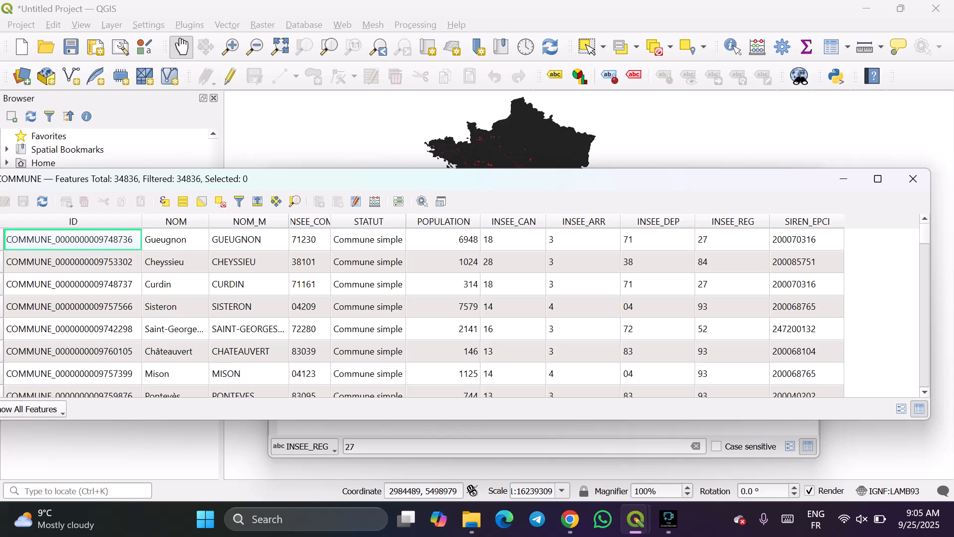
{"action": "left_click_drag", "start_coordinate": [481, 222], "coordinate": [463, 221]}
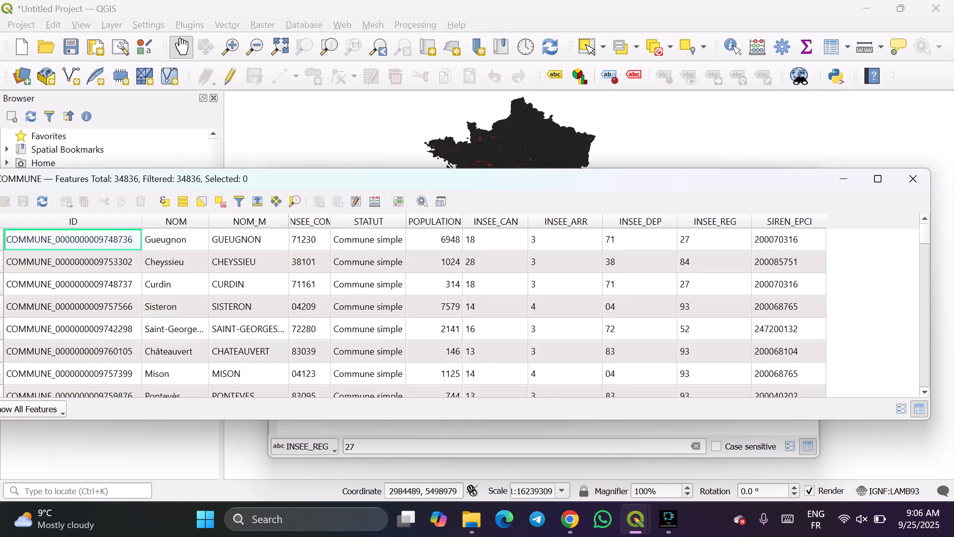
{"action": "left_click_drag", "start_coordinate": [528, 221], "coordinate": [513, 221]}
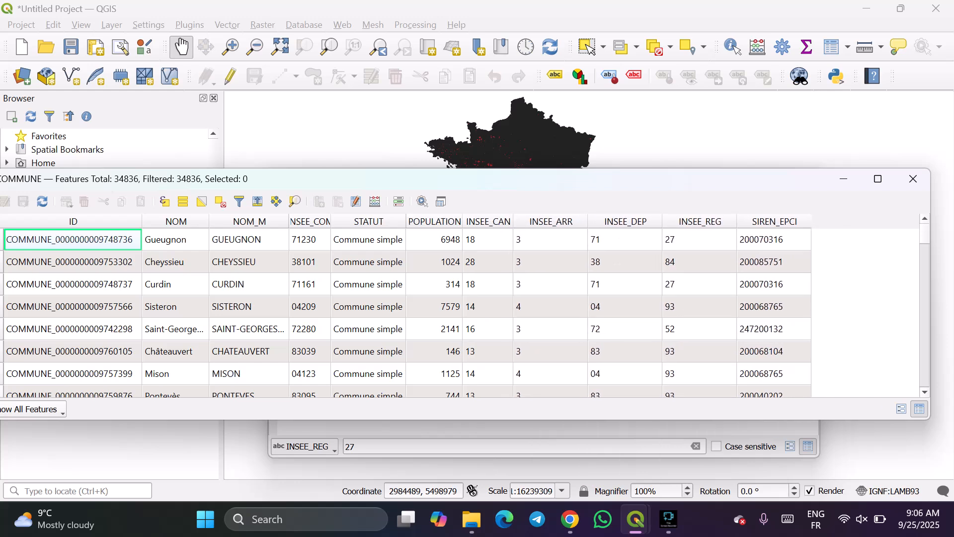
{"action": "left_click_drag", "start_coordinate": [588, 221], "coordinate": [562, 221]}
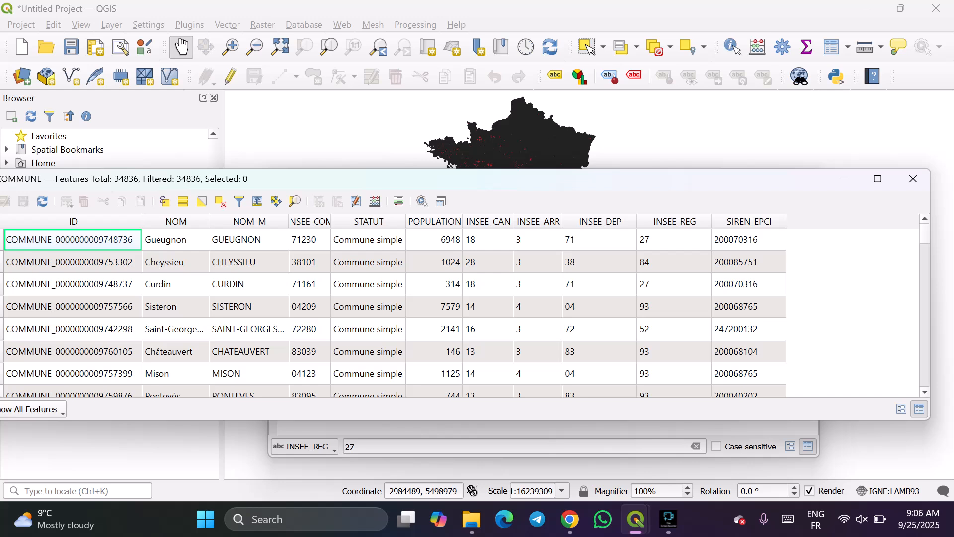
{"action": "left_click_drag", "start_coordinate": [638, 221], "coordinate": [603, 221]}
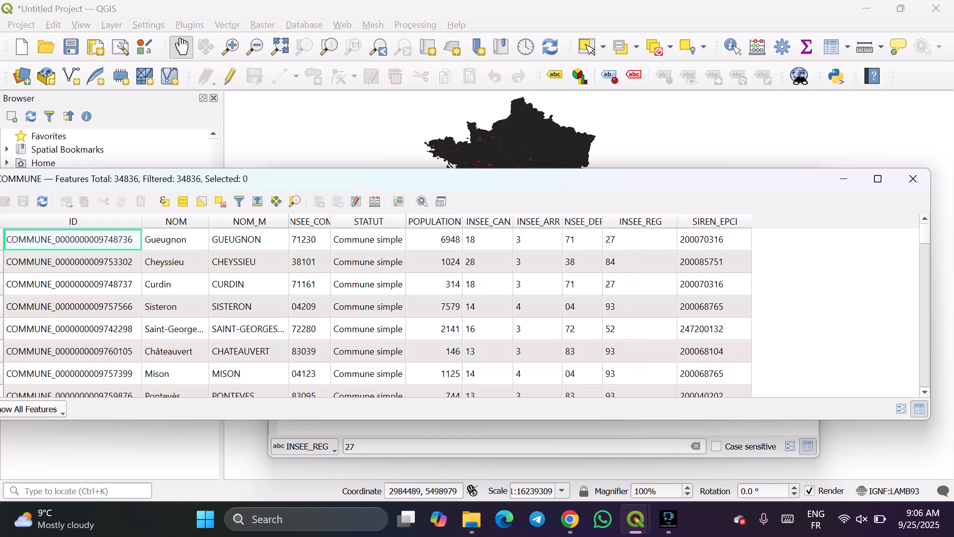
{"action": "left_click_drag", "start_coordinate": [677, 221], "coordinate": [658, 222]}
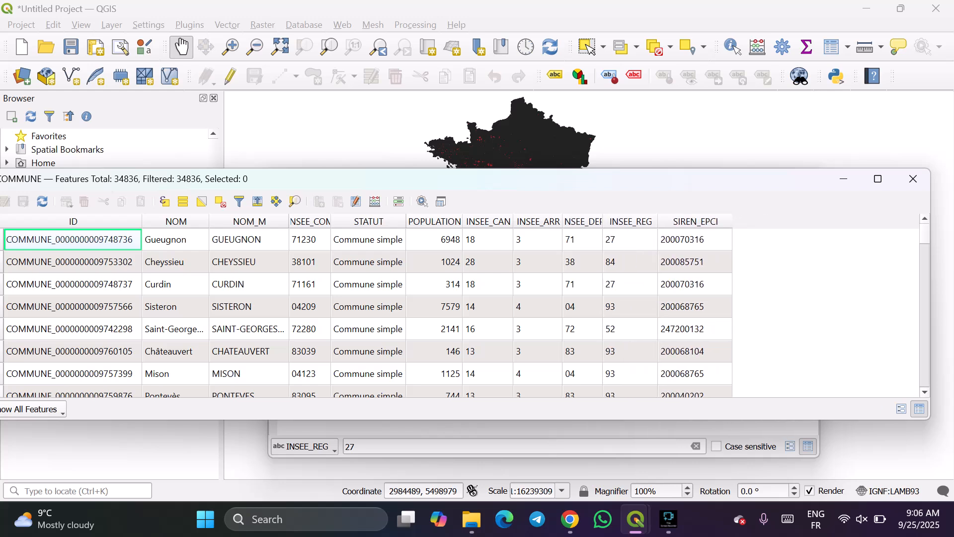
Shrink the COMMUNE table window to its columns, move it fully into view, and widen INSEE_COM to show its whole heading.
{"action": "left_click_drag", "start_coordinate": [593, 179], "coordinate": [560, 166]}
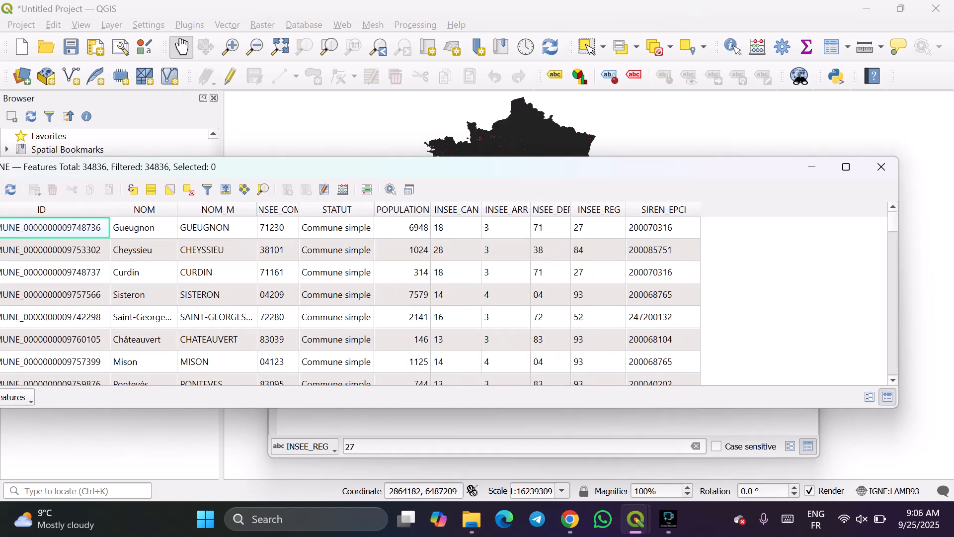
{"action": "left_click_drag", "start_coordinate": [899, 205], "coordinate": [717, 208]}
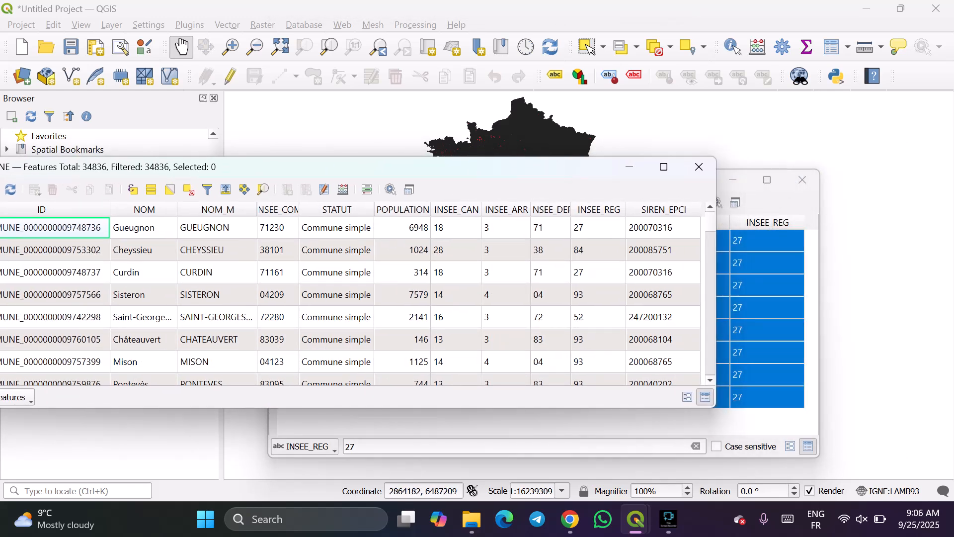
{"action": "left_click_drag", "start_coordinate": [523, 166], "coordinate": [663, 169]}
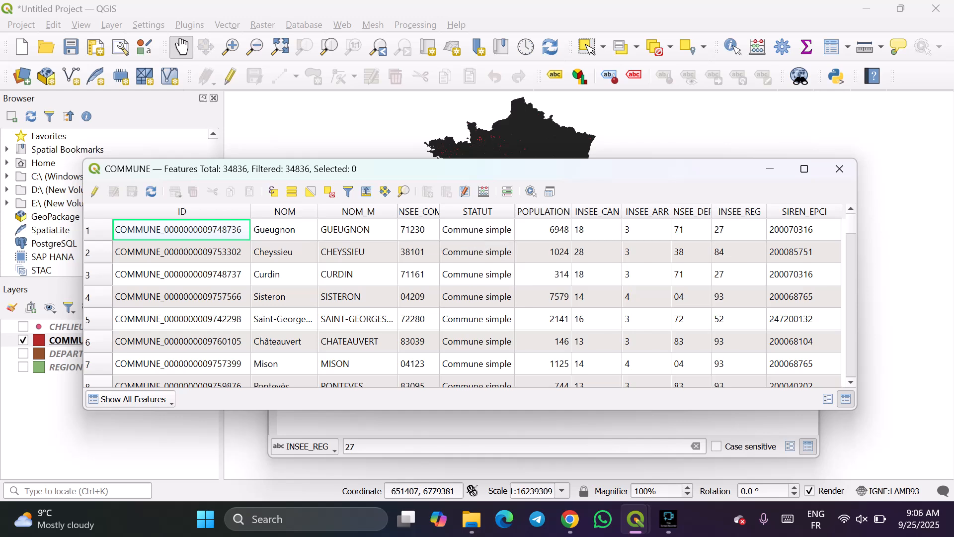
{"action": "left_click_drag", "start_coordinate": [397, 212], "coordinate": [448, 212]}
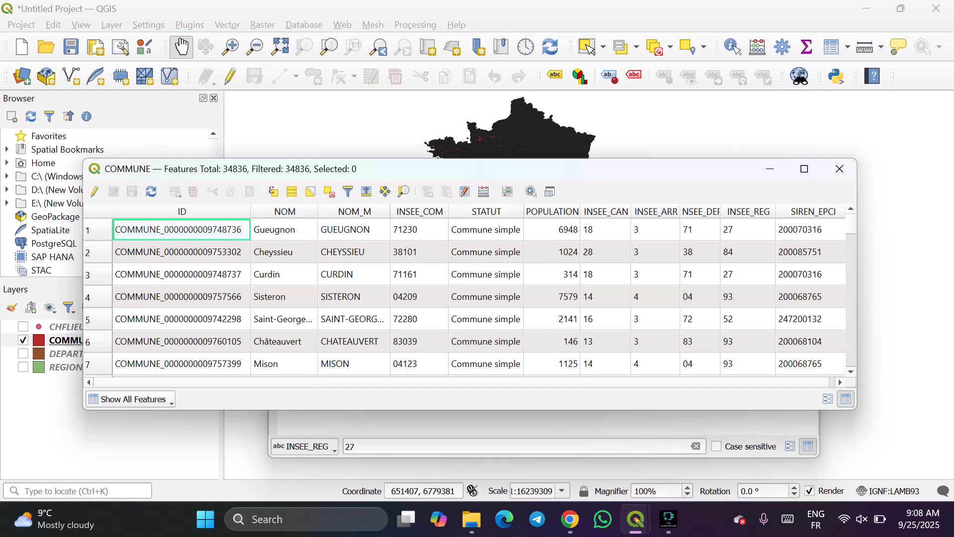
Examine the COMMUNE polygons on the map, closely around Corsica and across mainland France.
{"action": "left_click_drag", "start_coordinate": [619, 140], "coordinate": [547, 78]}
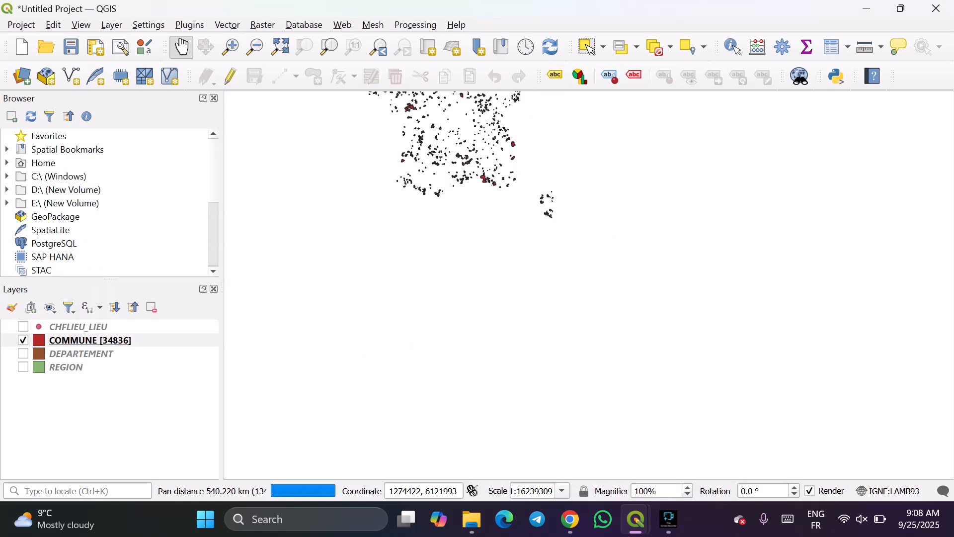
{"action": "scroll", "coordinate": [551, 217], "scroll_direction": "up", "scroll_amount": 4}
{"action": "left_click_drag", "start_coordinate": [481, 162], "coordinate": [507, 267]}
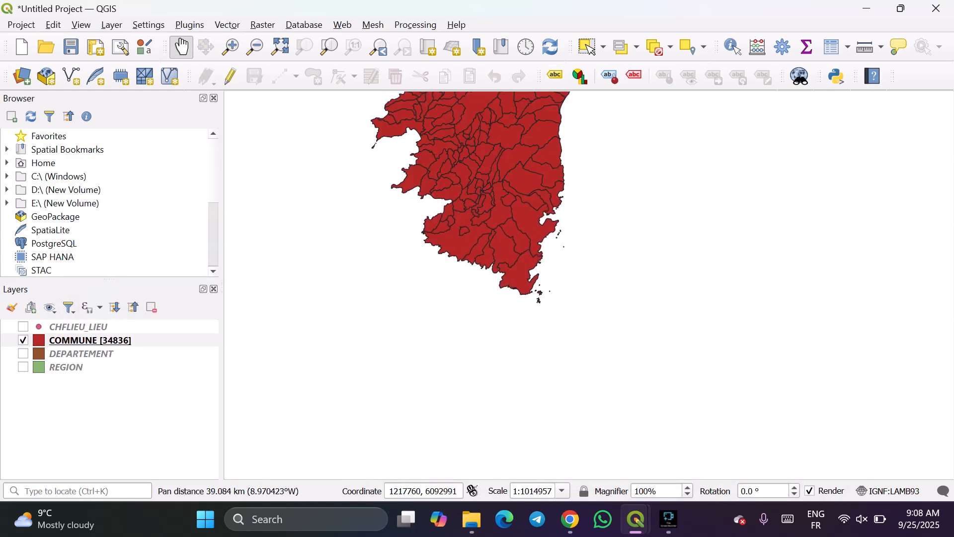
{"action": "left_click_drag", "start_coordinate": [527, 164], "coordinate": [552, 281]}
{"action": "left_click_drag", "start_coordinate": [511, 147], "coordinate": [530, 260]}
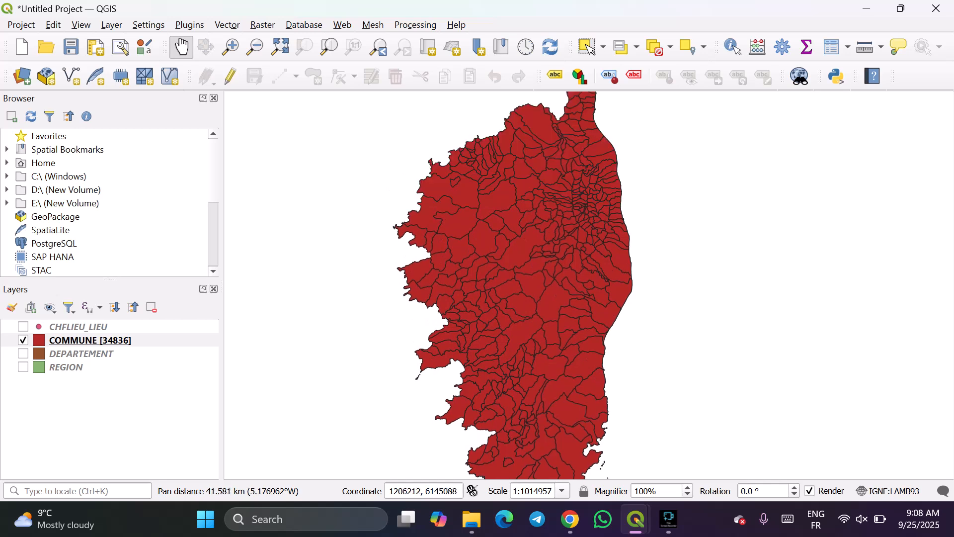
{"action": "scroll", "coordinate": [530, 261], "scroll_direction": "down", "scroll_amount": 1}
{"action": "scroll", "coordinate": [531, 256], "scroll_direction": "down", "scroll_amount": 2}
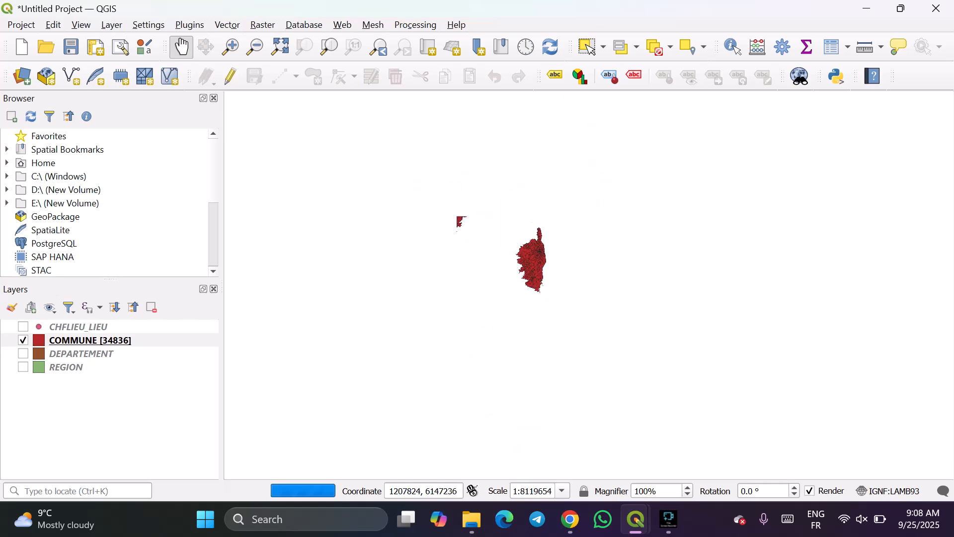
{"action": "left_click_drag", "start_coordinate": [503, 232], "coordinate": [612, 325]}
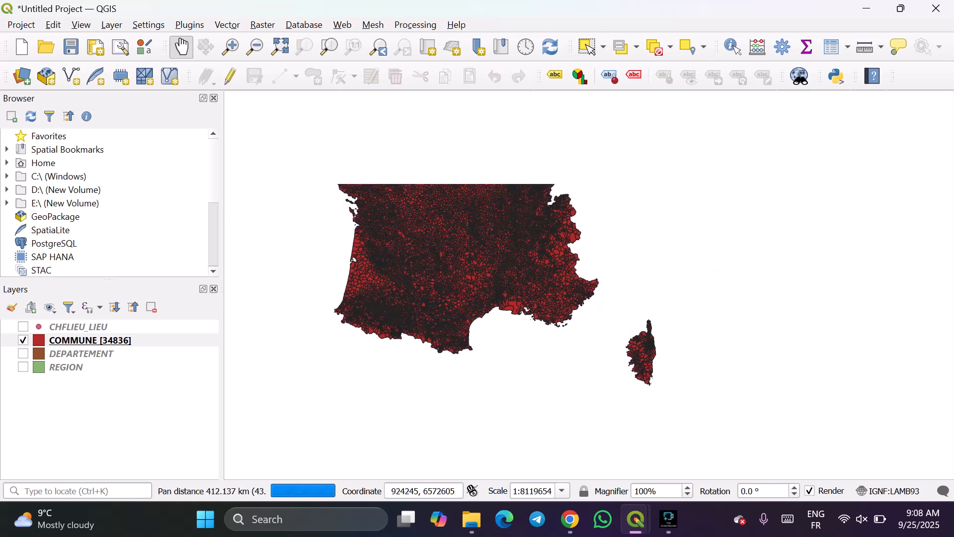
{"action": "left_click_drag", "start_coordinate": [354, 259], "coordinate": [396, 357]}
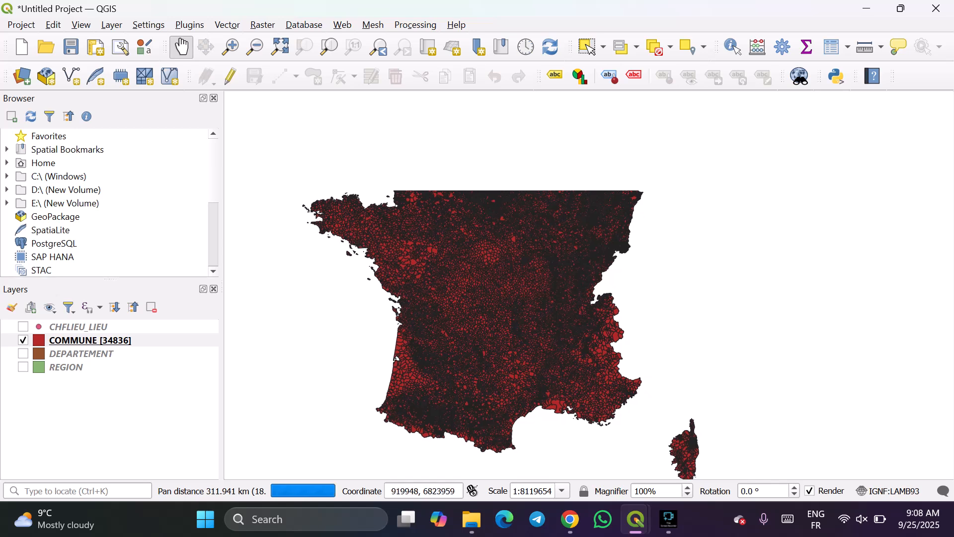
{"action": "left_click_drag", "start_coordinate": [659, 197], "coordinate": [671, 226]}
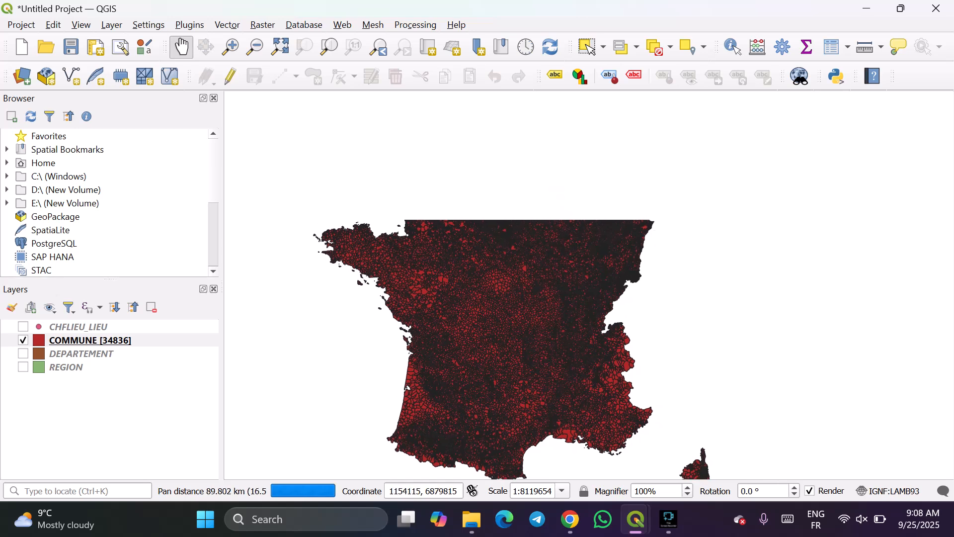
{"action": "scroll", "coordinate": [681, 235], "scroll_direction": "down", "scroll_amount": 1}
{"action": "left_click_drag", "start_coordinate": [711, 267], "coordinate": [767, 184]}
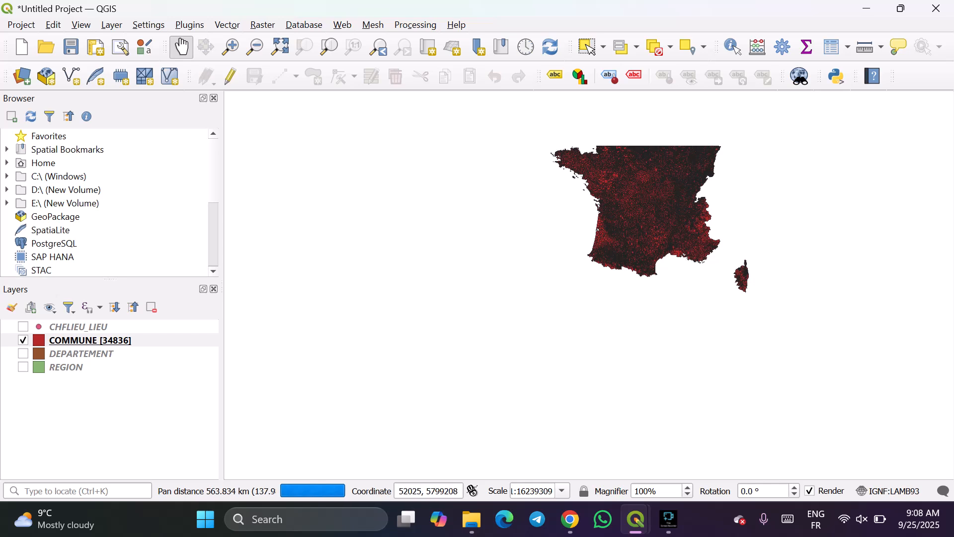
Close the DEPARTEMENT attribute table and bring the COMMUNE attribute table to the front.
{"action": "mouse_move", "coordinate": [636, 520]}
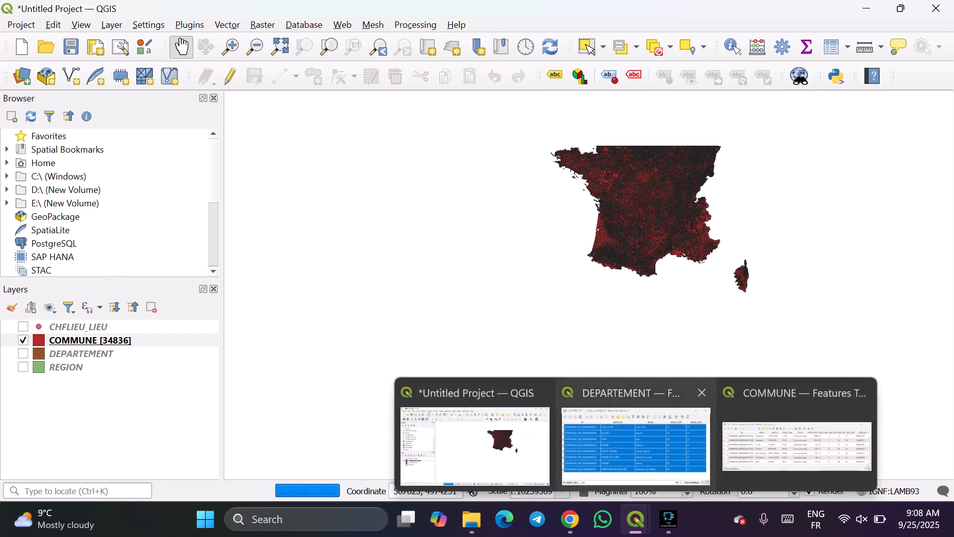
{"action": "left_click", "coordinate": [637, 443]}
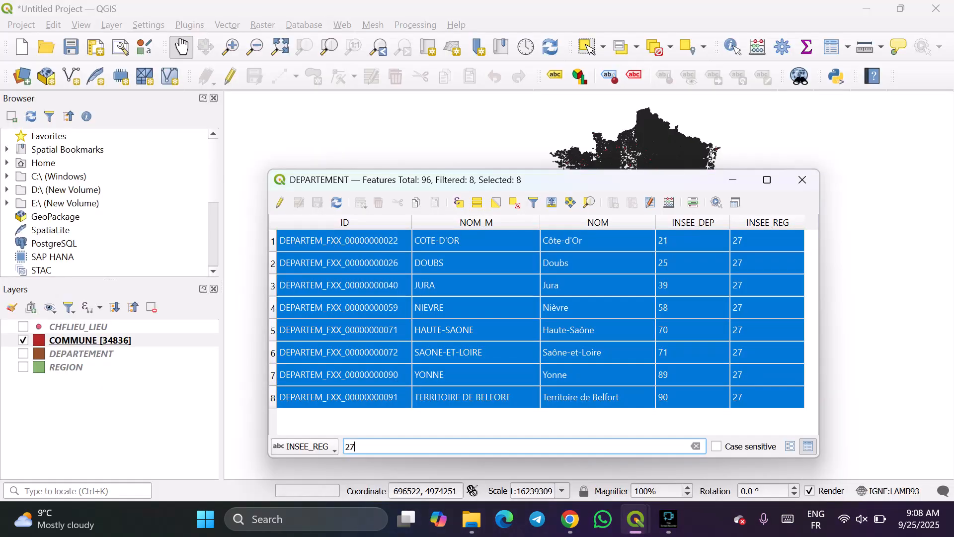
{"action": "mouse_move", "coordinate": [637, 520]}
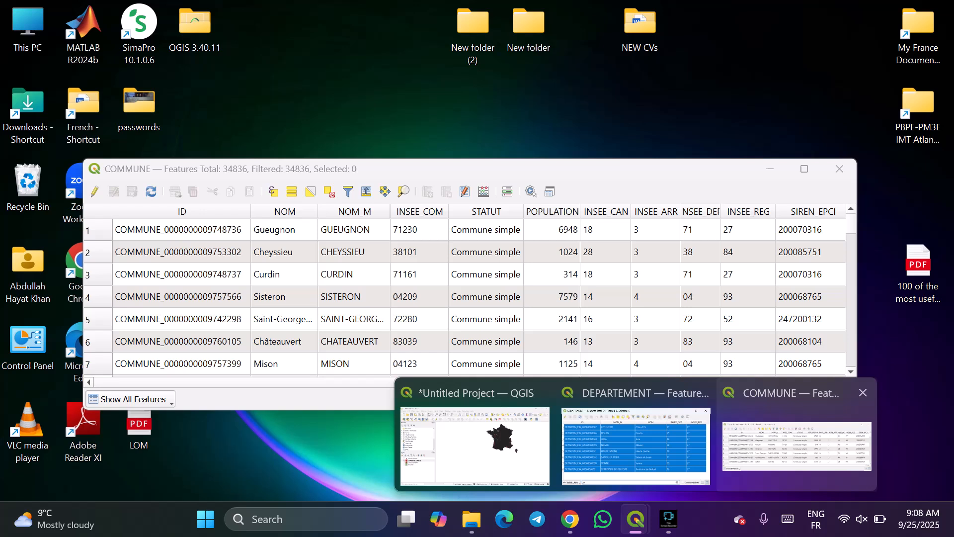
{"action": "left_click", "coordinate": [797, 438]}
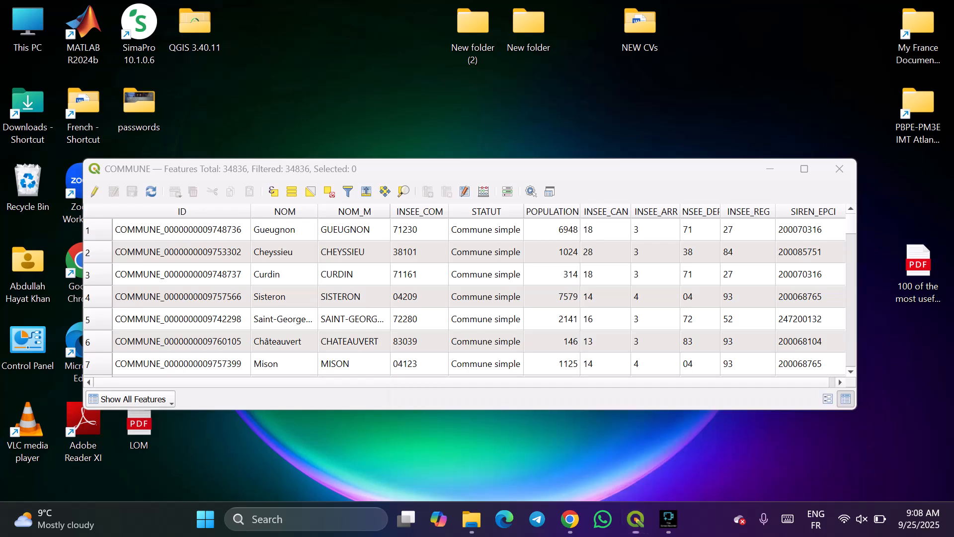
{"action": "mouse_move", "coordinate": [637, 519]}
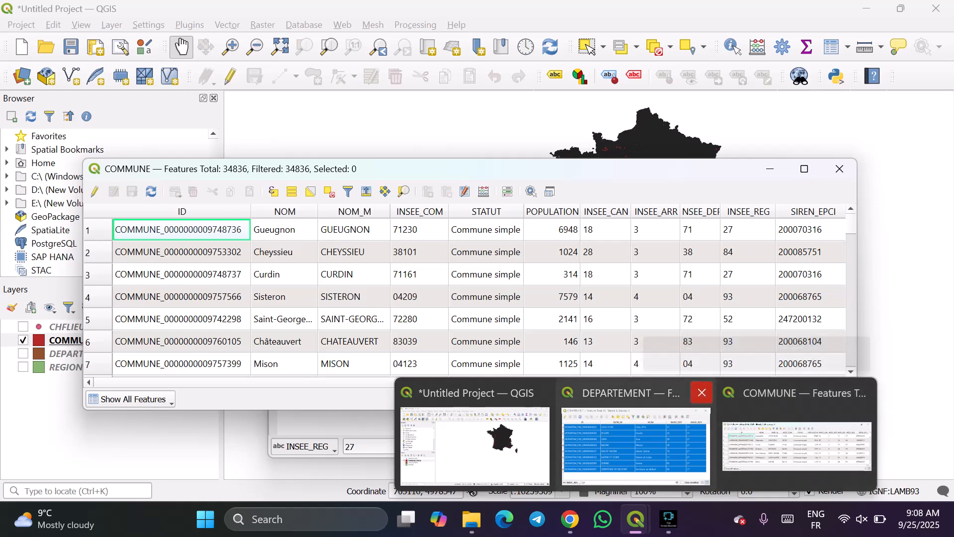
{"action": "left_click", "coordinate": [702, 393]}
{"action": "left_click", "coordinate": [716, 442]}
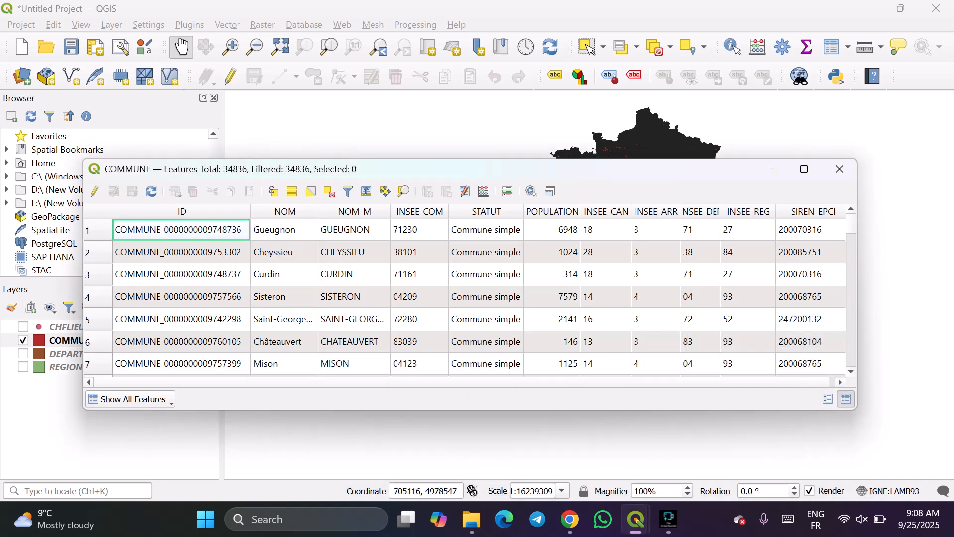
Fit the COMMUNE table's INSEE_DEP column to its heading and look through the commune records.
{"action": "scroll", "coordinate": [467, 297], "scroll_direction": "down", "scroll_amount": 4}
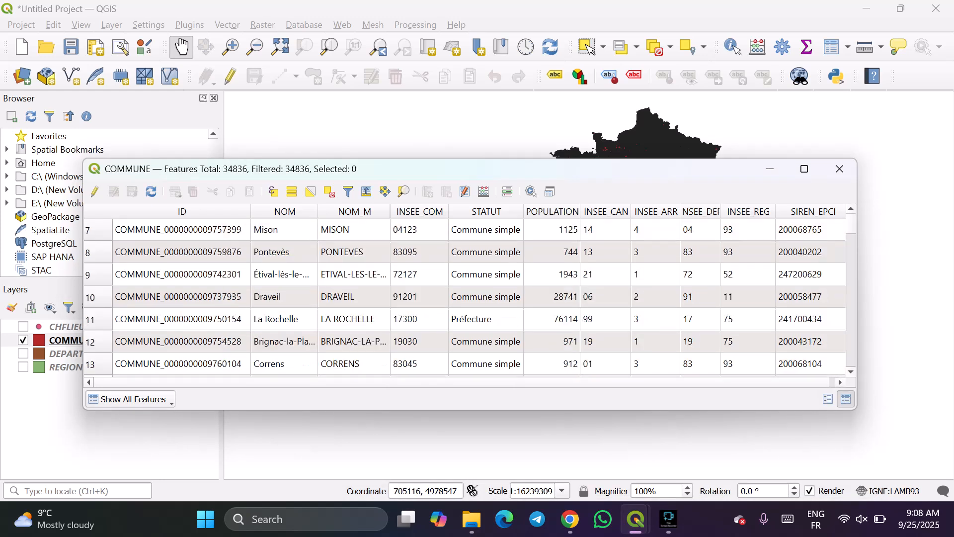
{"action": "scroll", "coordinate": [468, 297], "scroll_direction": "down", "scroll_amount": 2}
{"action": "scroll", "coordinate": [467, 297], "scroll_direction": "up", "scroll_amount": 6}
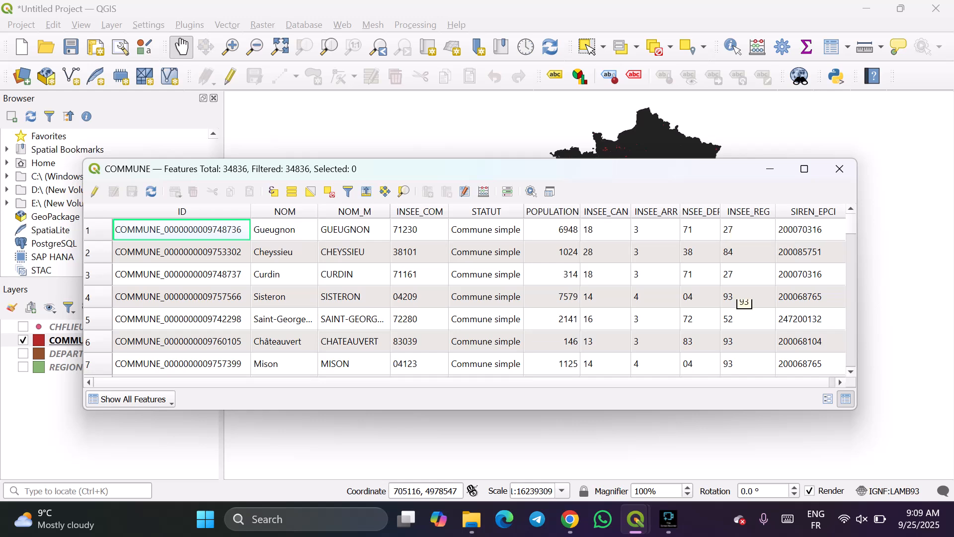
{"action": "double_click", "coordinate": [721, 212]}
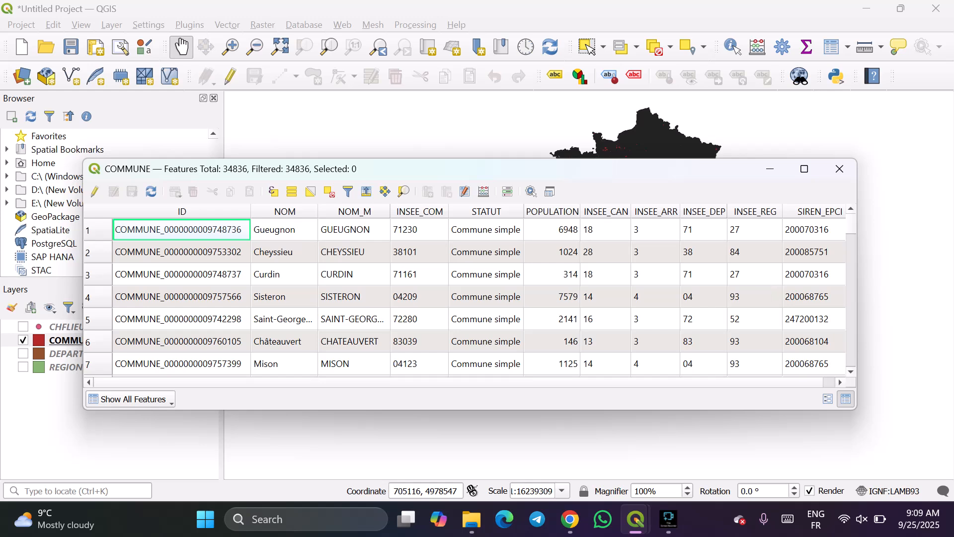
{"action": "scroll", "coordinate": [478, 246], "scroll_direction": "down", "scroll_amount": 4}
{"action": "scroll", "coordinate": [478, 296], "scroll_direction": "up", "scroll_amount": 2}
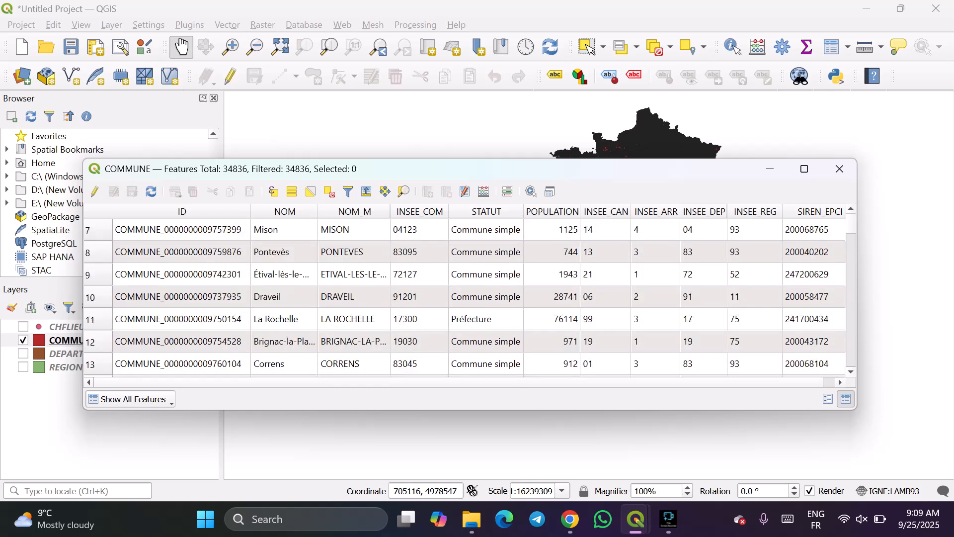
{"action": "scroll", "coordinate": [478, 296], "scroll_direction": "down", "scroll_amount": 1}
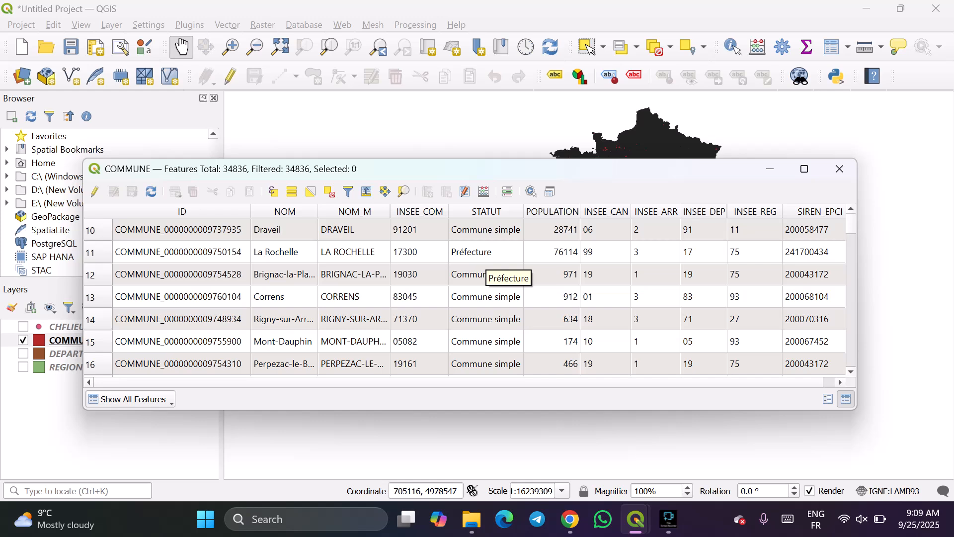
{"action": "scroll", "coordinate": [477, 296], "scroll_direction": "down", "scroll_amount": 6}
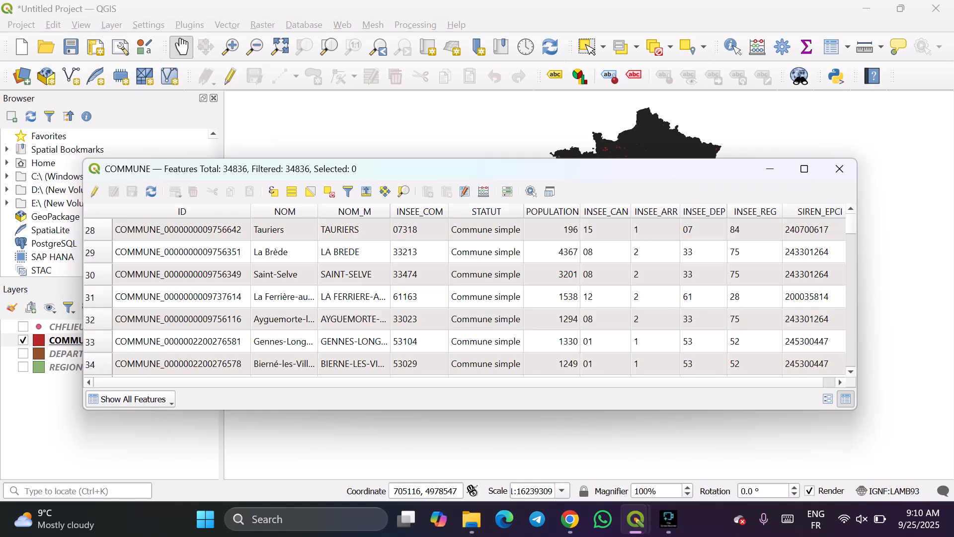
Filter the COMMUNE attribute table by the INSEE_DEP field with the value 44.
{"action": "left_click", "coordinate": [130, 400]}
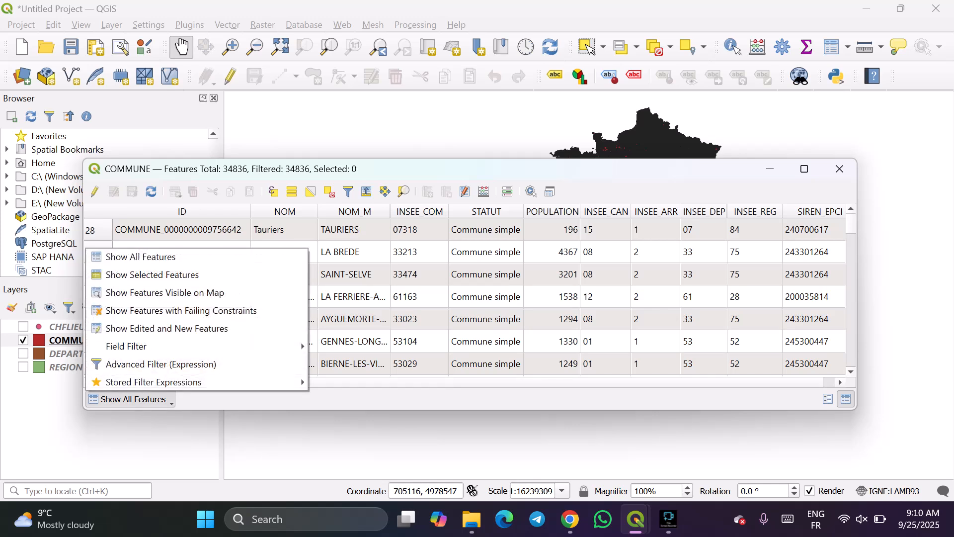
{"action": "mouse_move", "coordinate": [198, 346]}
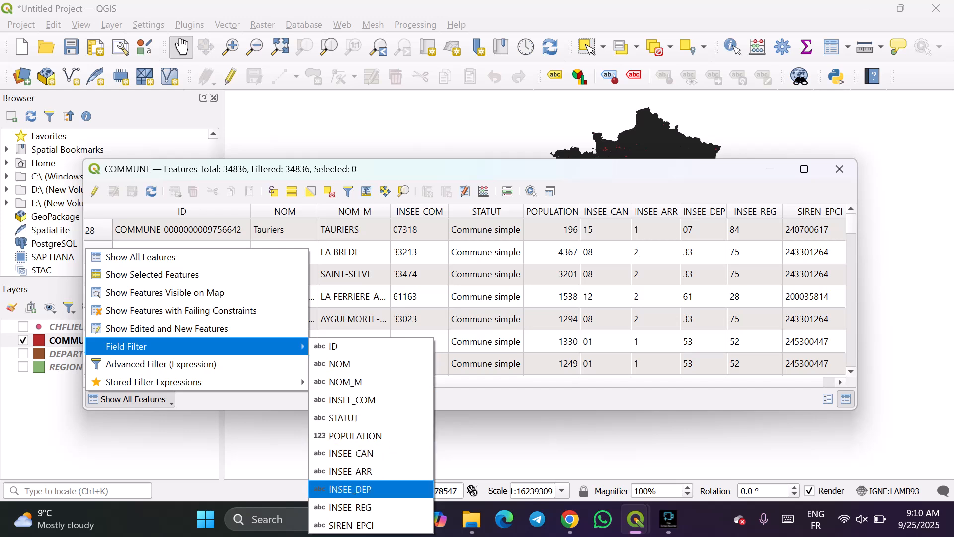
{"action": "left_click", "coordinate": [351, 490]}
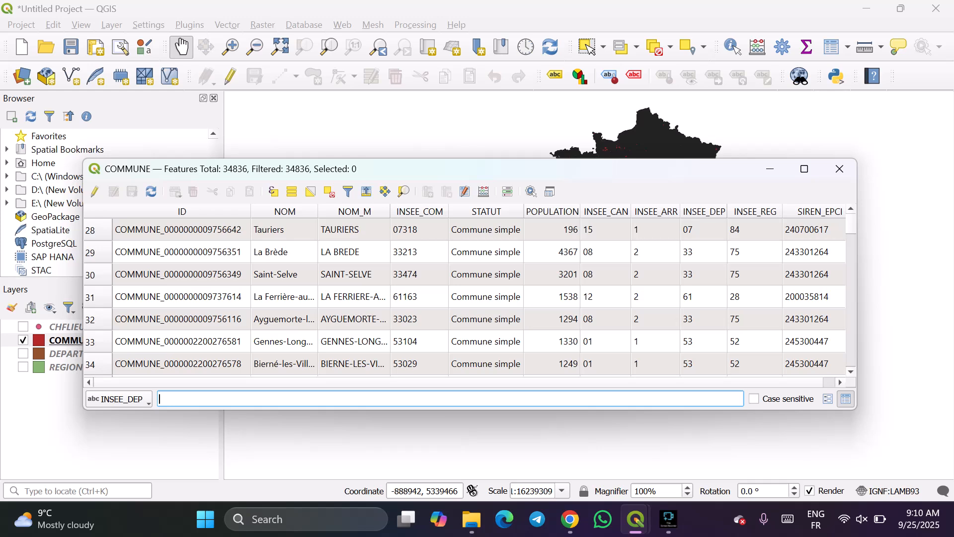
{"action": "type", "text": "44"}
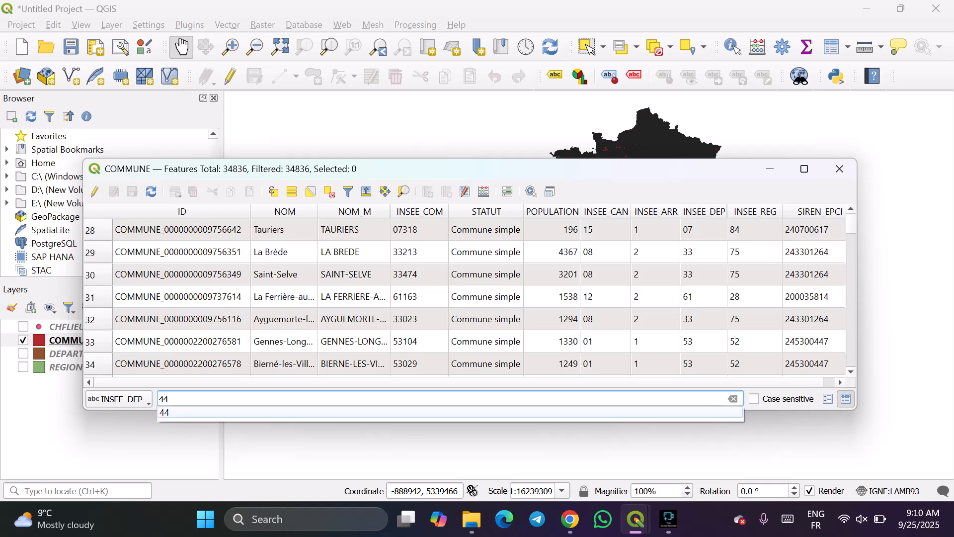
{"action": "key", "text": "Return"}
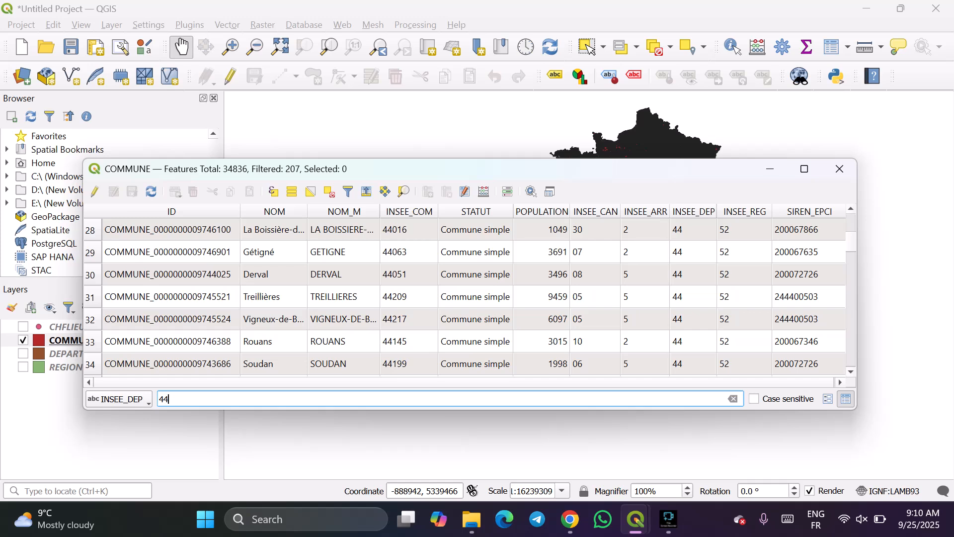
Look through the filtered department 44 communes from first to last and select all of their records.
{"action": "scroll", "coordinate": [475, 296], "scroll_direction": "down", "scroll_amount": 4}
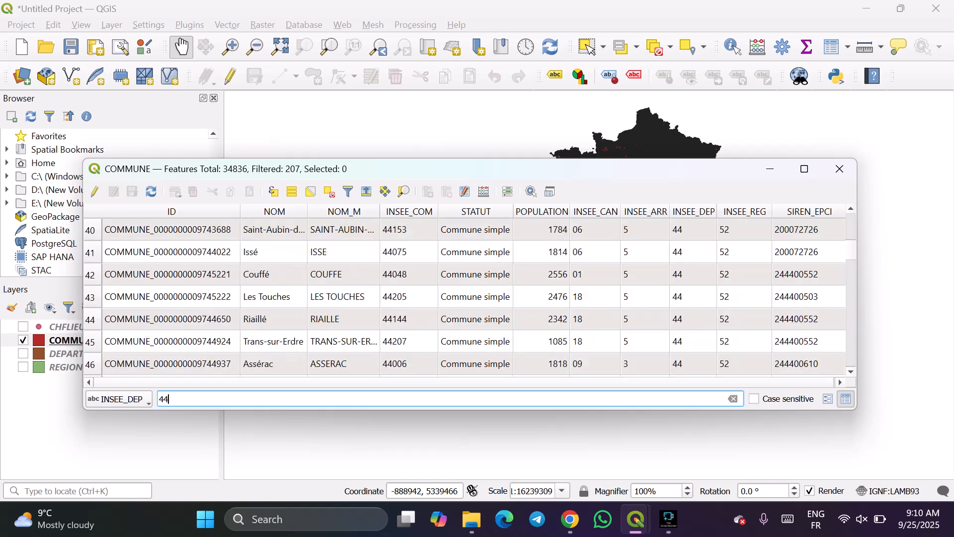
{"action": "scroll", "coordinate": [475, 297], "scroll_direction": "down", "scroll_amount": 15}
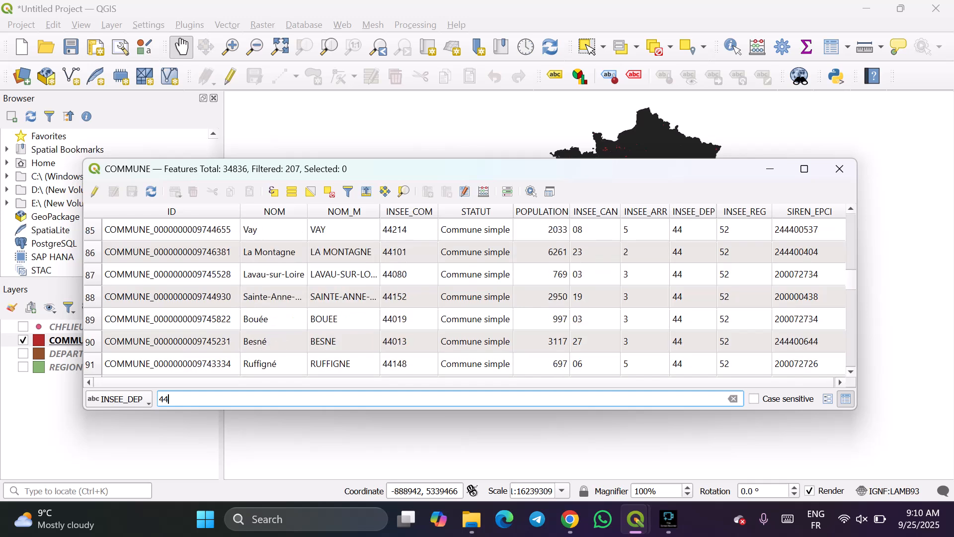
{"action": "scroll", "coordinate": [474, 297], "scroll_direction": "down", "scroll_amount": 20}
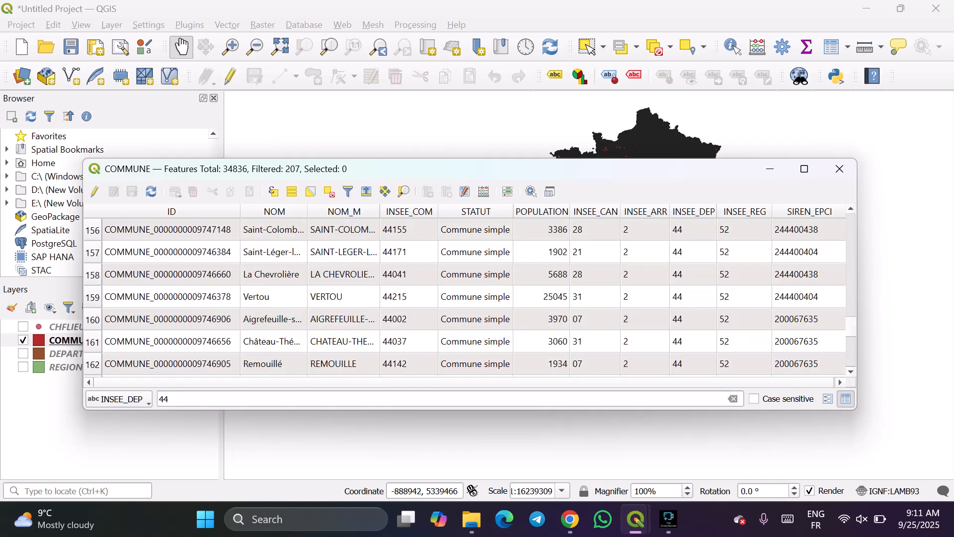
{"action": "scroll", "coordinate": [474, 296], "scroll_direction": "up", "scroll_amount": 18}
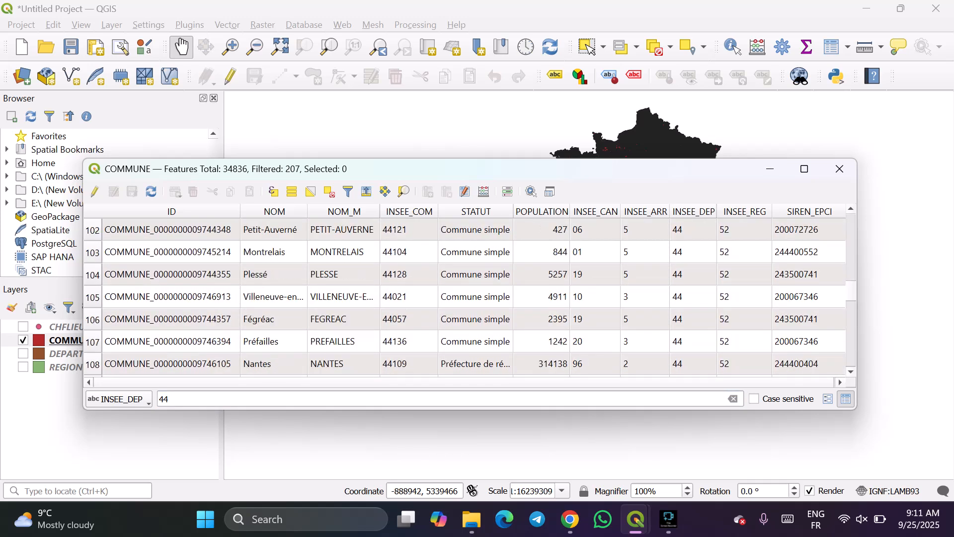
{"action": "scroll", "coordinate": [475, 296], "scroll_direction": "up", "scroll_amount": 1}
{"action": "scroll", "coordinate": [475, 297], "scroll_direction": "up", "scroll_amount": 20}
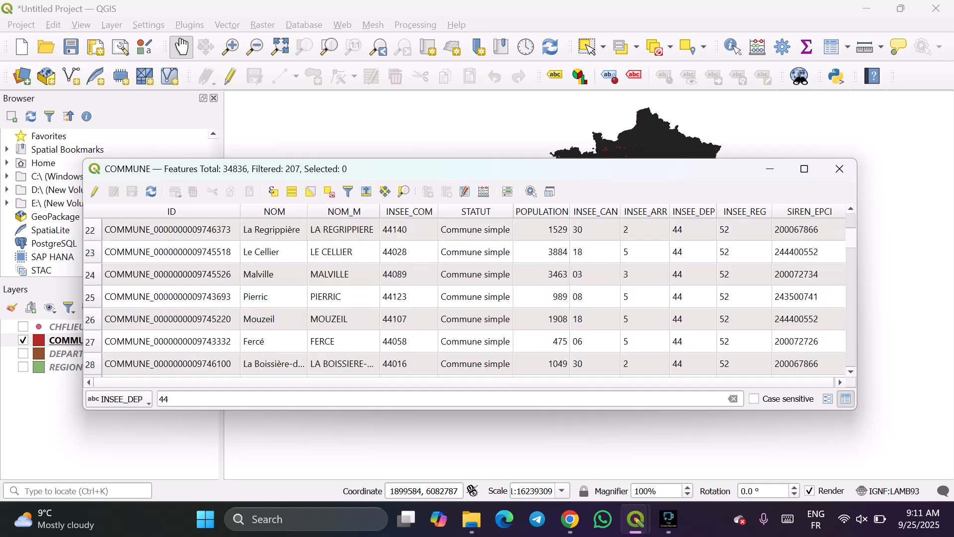
{"action": "left_click", "coordinate": [89, 230]}
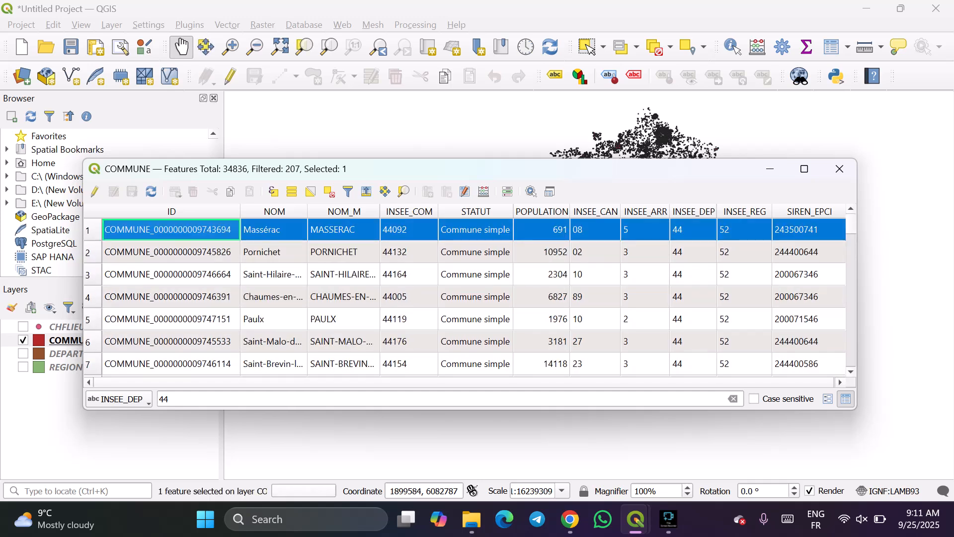
{"action": "scroll", "coordinate": [475, 297], "scroll_direction": "down", "scroll_amount": 2}
{"action": "scroll", "coordinate": [475, 296], "scroll_direction": "down", "scroll_amount": 13}
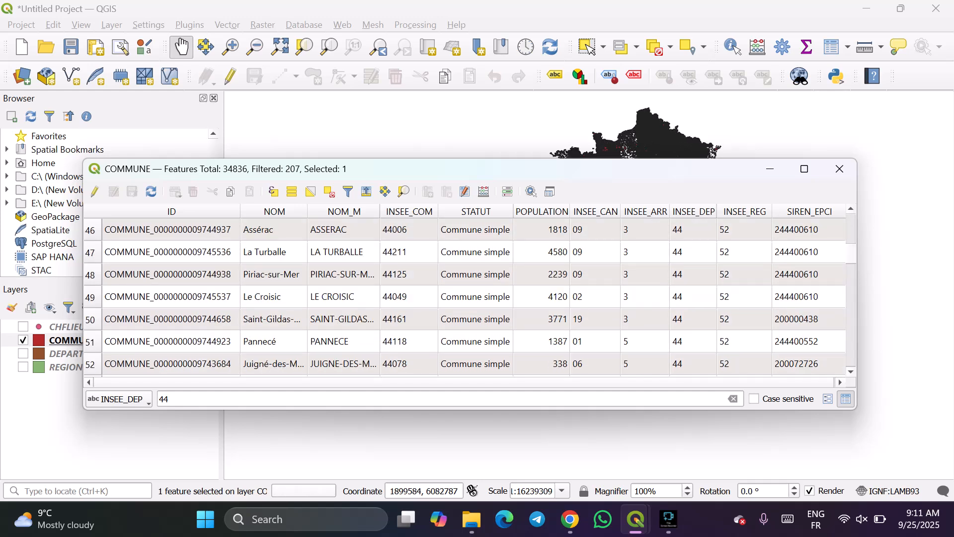
{"action": "scroll", "coordinate": [475, 297], "scroll_direction": "down", "scroll_amount": 20}
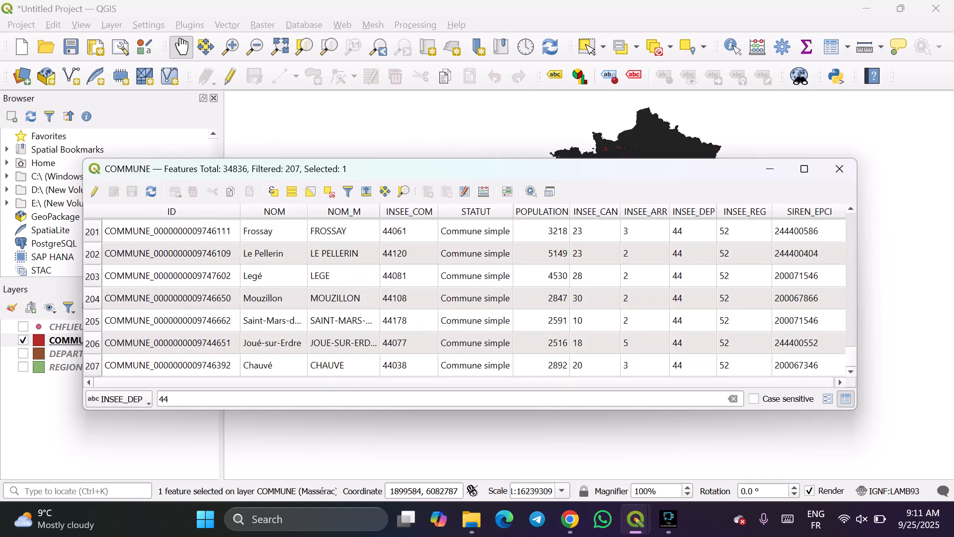
{"action": "key", "text": "ctrl+a"}
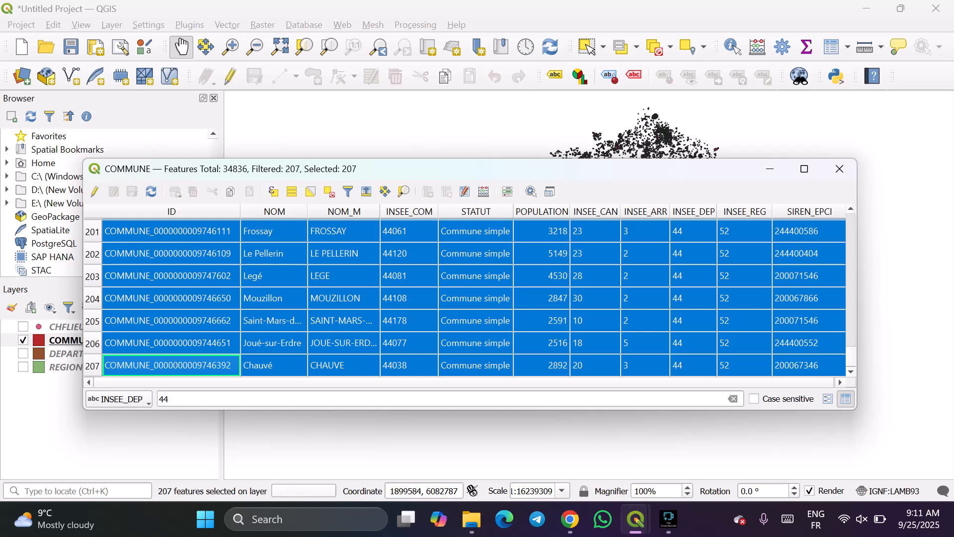
Move the COMMUNE attribute table clear of the map and examine the selected department 44 communes up close.
{"action": "left_click_drag", "start_coordinate": [558, 171], "coordinate": [625, 297]}
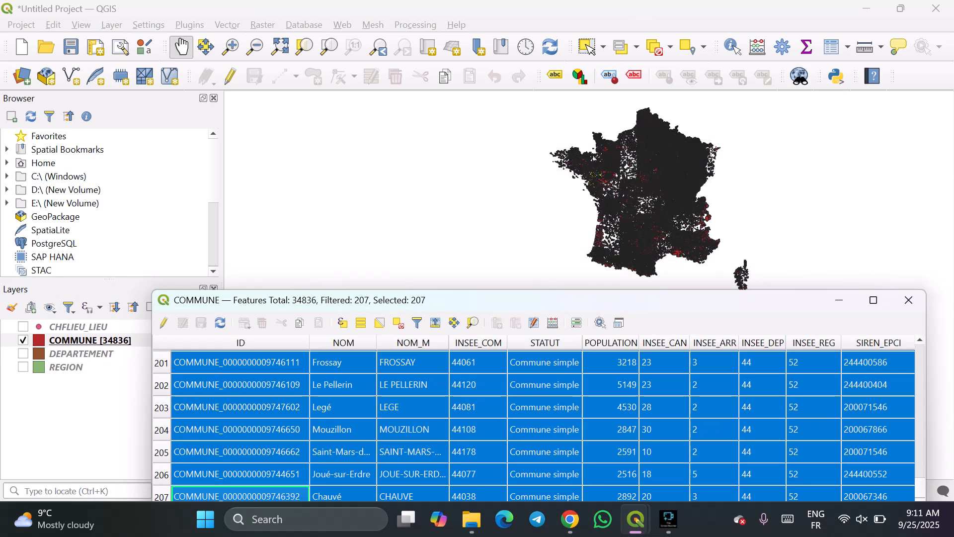
{"action": "scroll", "coordinate": [654, 202], "scroll_direction": "up", "scroll_amount": 2}
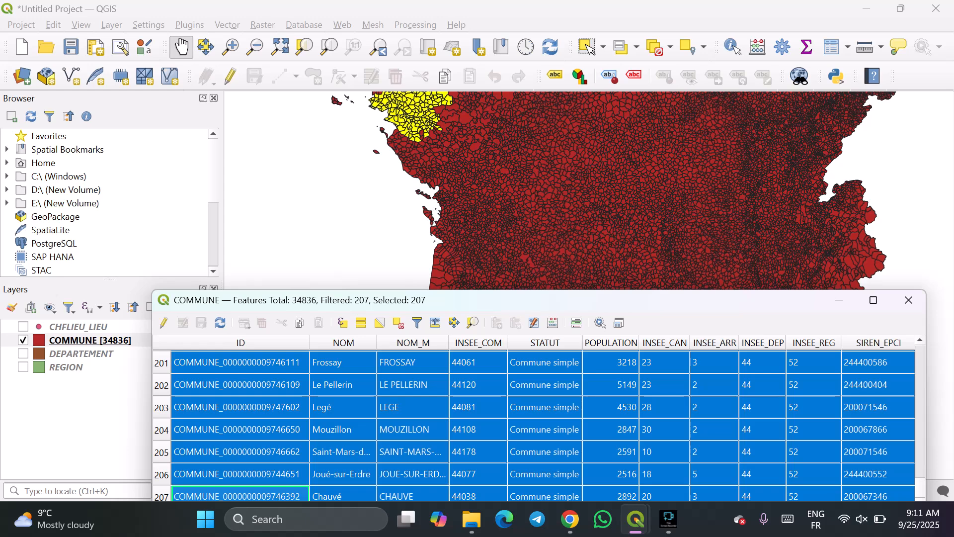
{"action": "scroll", "coordinate": [476, 187], "scroll_direction": "down", "scroll_amount": 1}
{"action": "scroll", "coordinate": [435, 124], "scroll_direction": "up", "scroll_amount": 2}
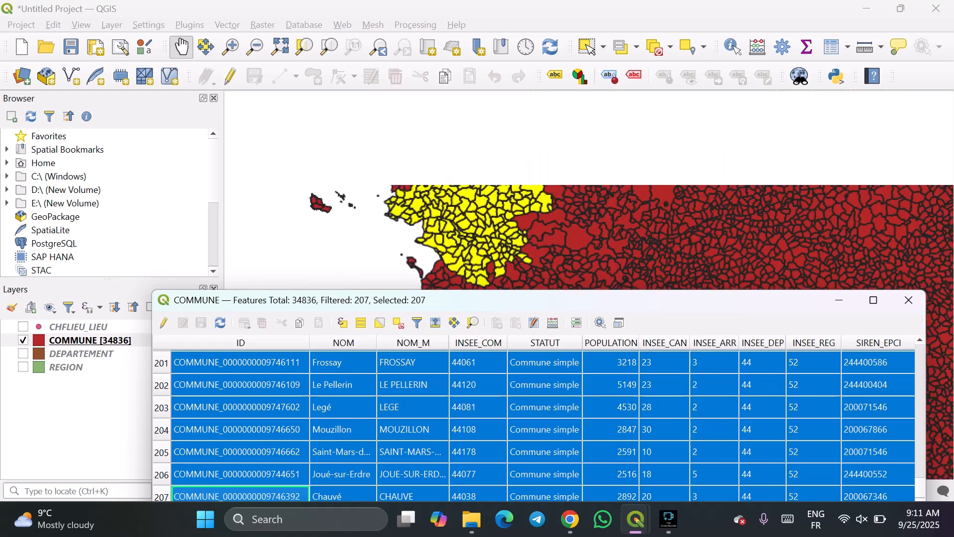
{"action": "left_click_drag", "start_coordinate": [512, 224], "coordinate": [513, 206]}
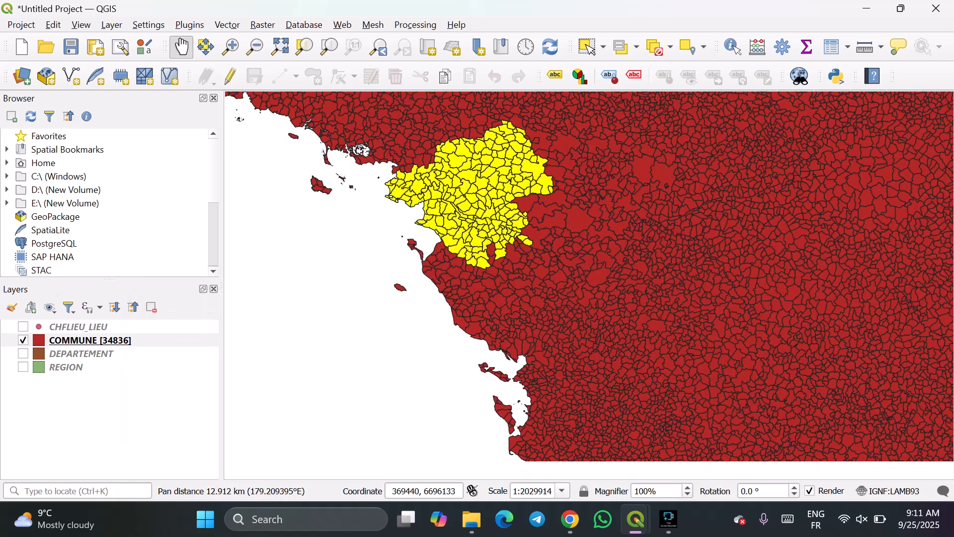
{"action": "scroll", "coordinate": [515, 205], "scroll_direction": "up", "scroll_amount": 1}
{"action": "scroll", "coordinate": [515, 206], "scroll_direction": "down", "scroll_amount": 2}
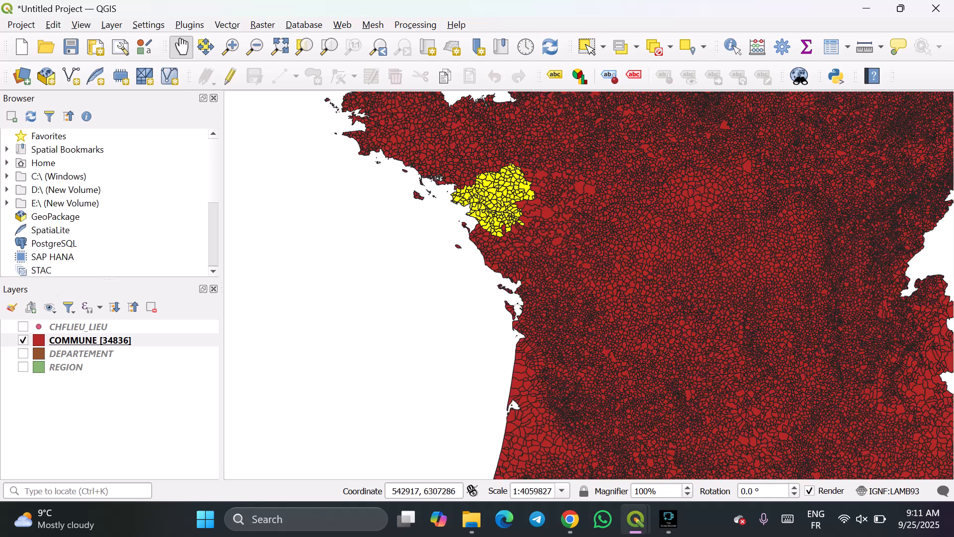
Bring the COMMUNE attribute table back to the front and reposition it so its filter bar is fully in view.
{"action": "mouse_move", "coordinate": [637, 519]}
{"action": "left_click", "coordinate": [716, 442]}
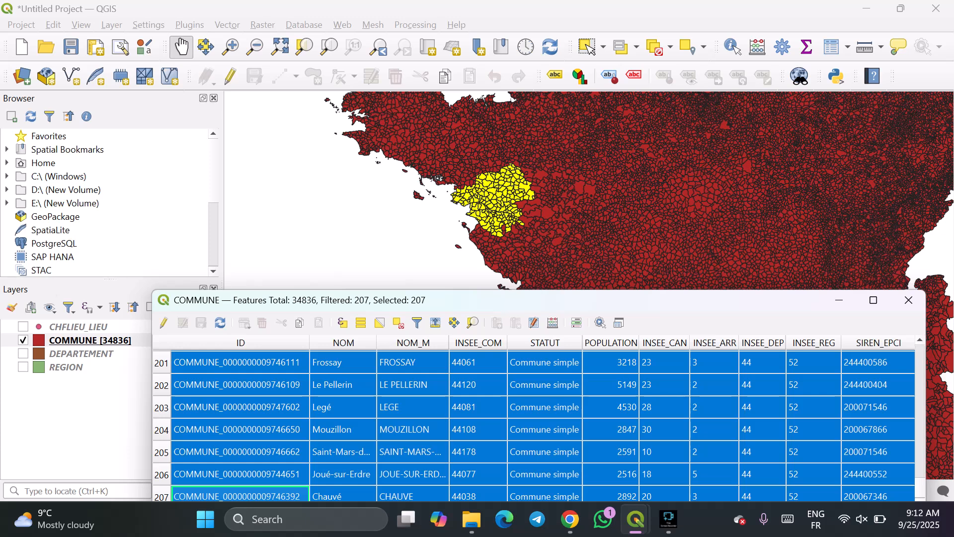
{"action": "left_click_drag", "start_coordinate": [609, 301], "coordinate": [630, 255]}
{"action": "left_click", "coordinate": [206, 484]}
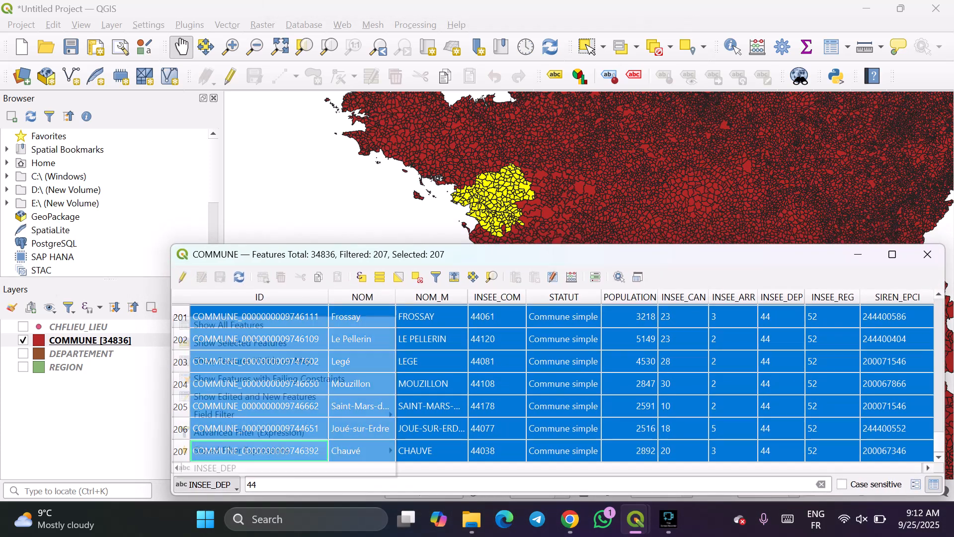
{"action": "mouse_move", "coordinate": [234, 414]}
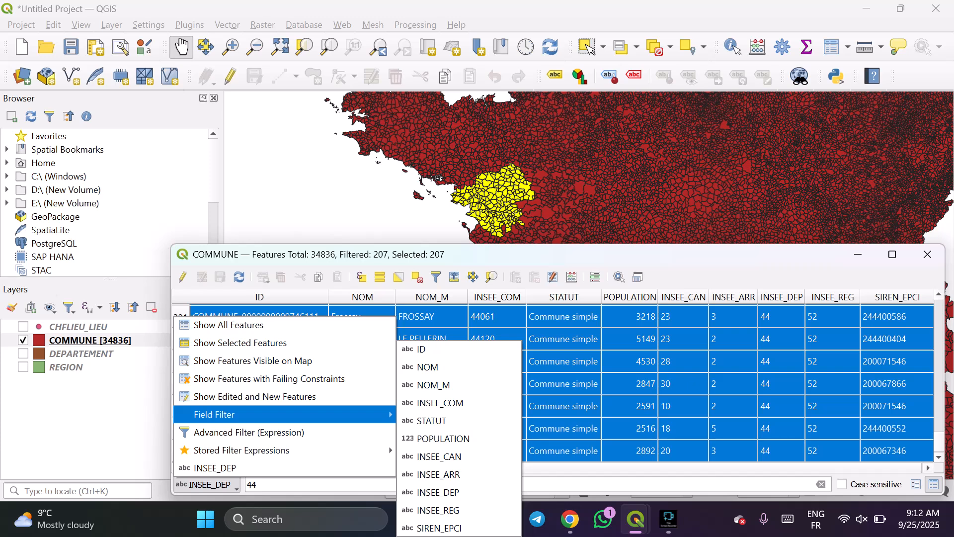
{"action": "key", "text": "Escape"}
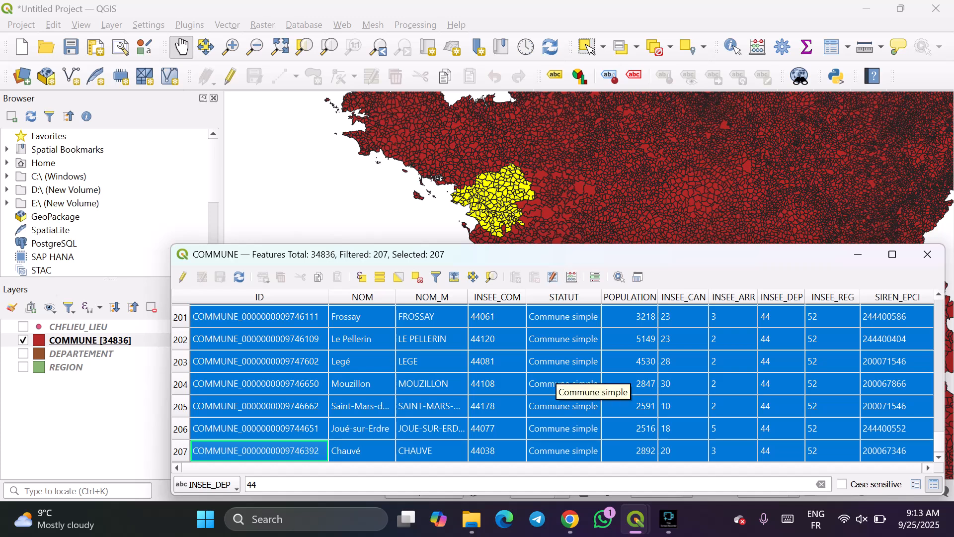
Open the COMMUNE table's advanced expression filter and add the operator and on a new line below the INSEE_DEP condition.
{"action": "left_click", "coordinate": [224, 484]}
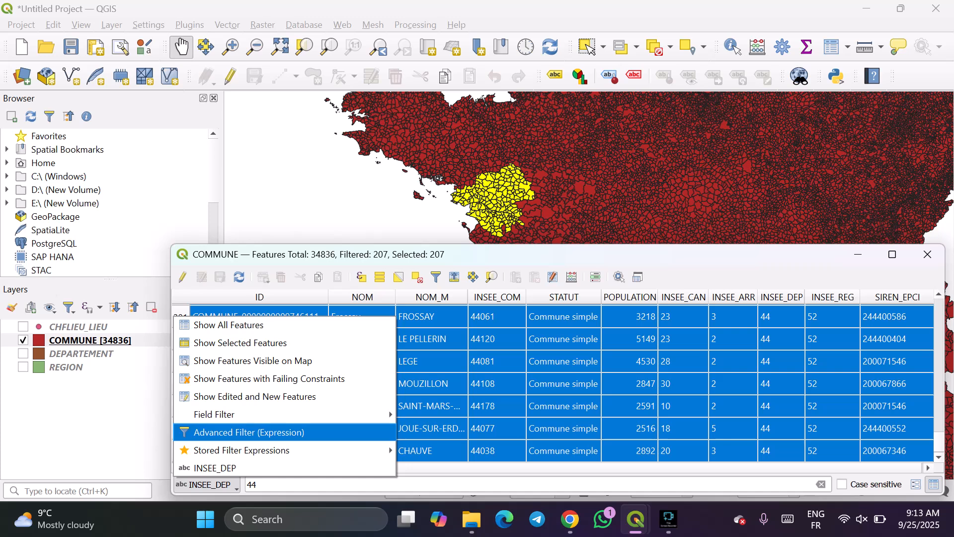
{"action": "key", "text": "Return"}
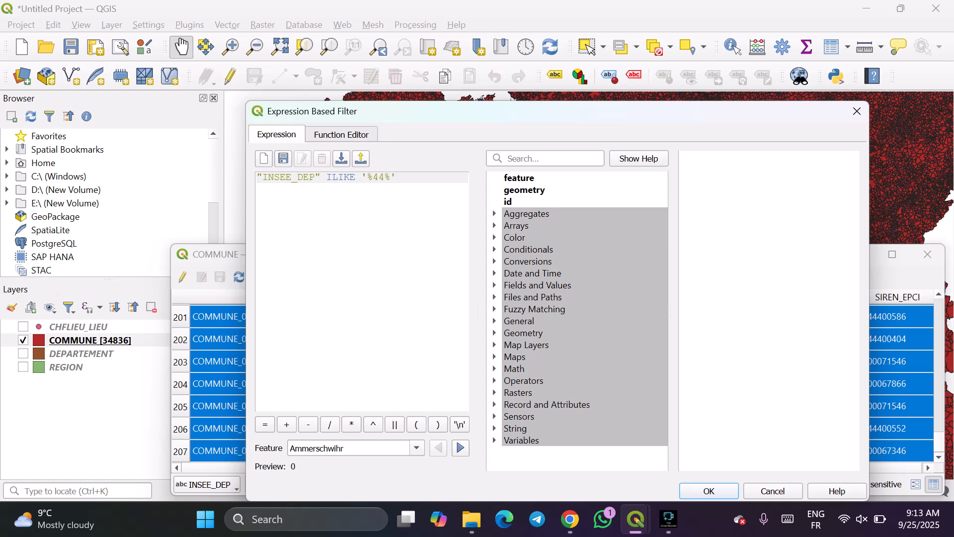
{"action": "left_click_drag", "start_coordinate": [326, 178], "coordinate": [362, 178]}
{"action": "left_click", "coordinate": [397, 177]}
{"action": "key", "text": "Return"}
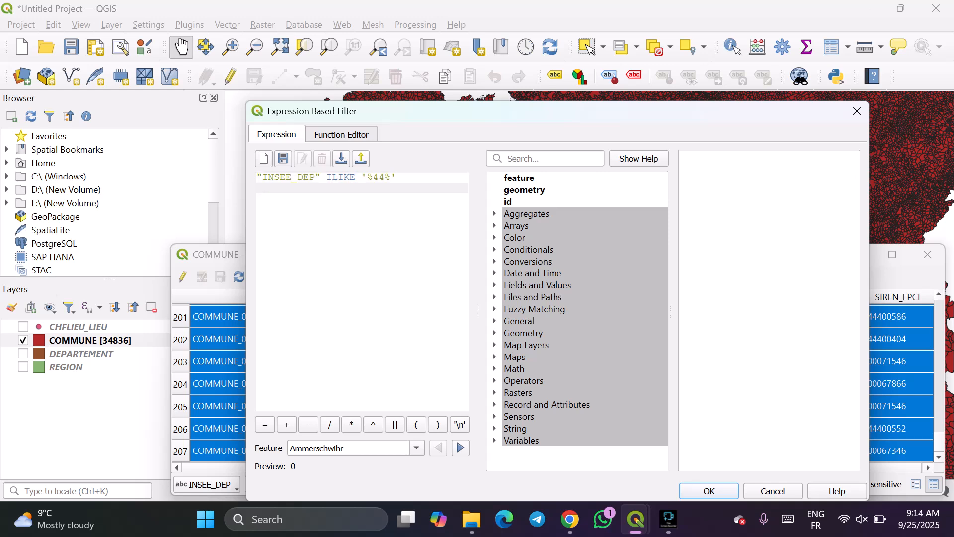
{"action": "type", "text": "and"}
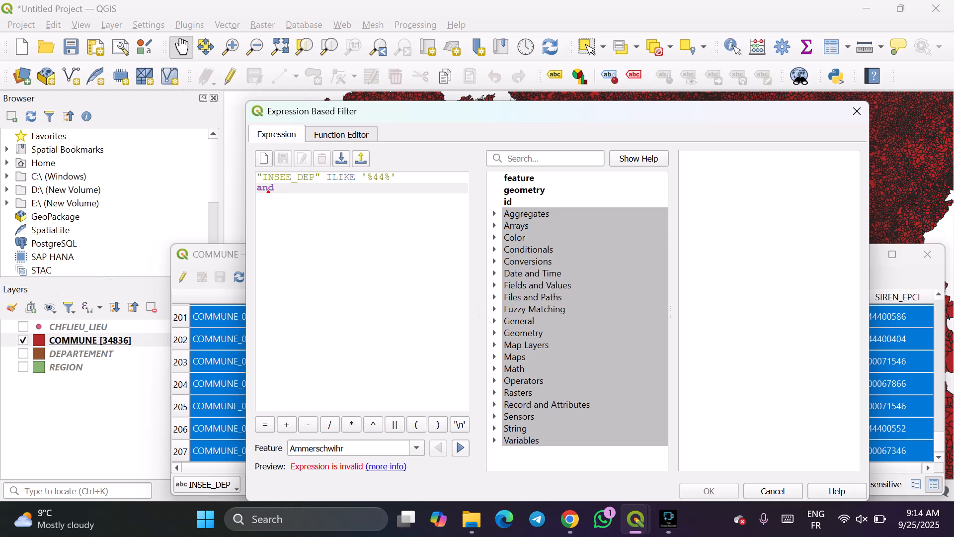
{"action": "left_click", "coordinate": [495, 297]}
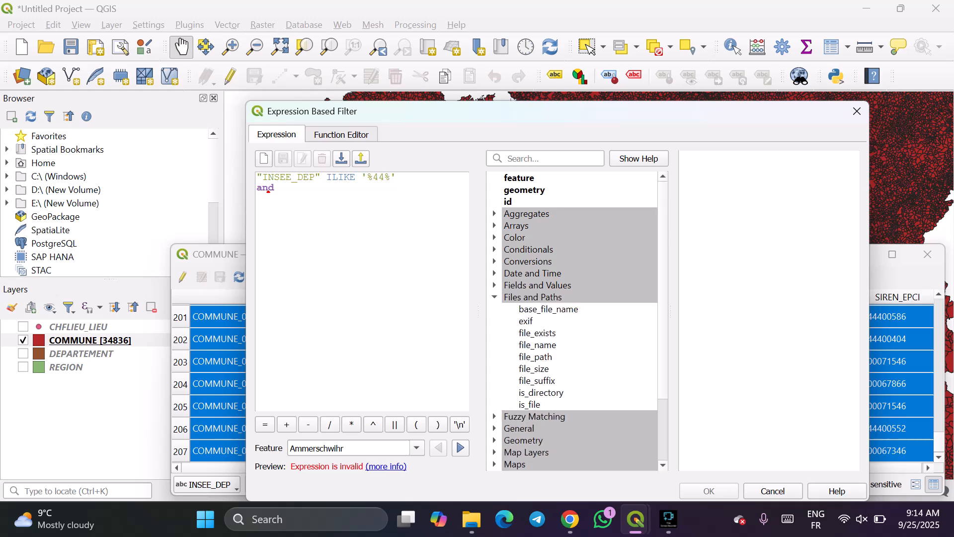
{"action": "scroll", "coordinate": [572, 318], "scroll_direction": "down", "scroll_amount": 1}
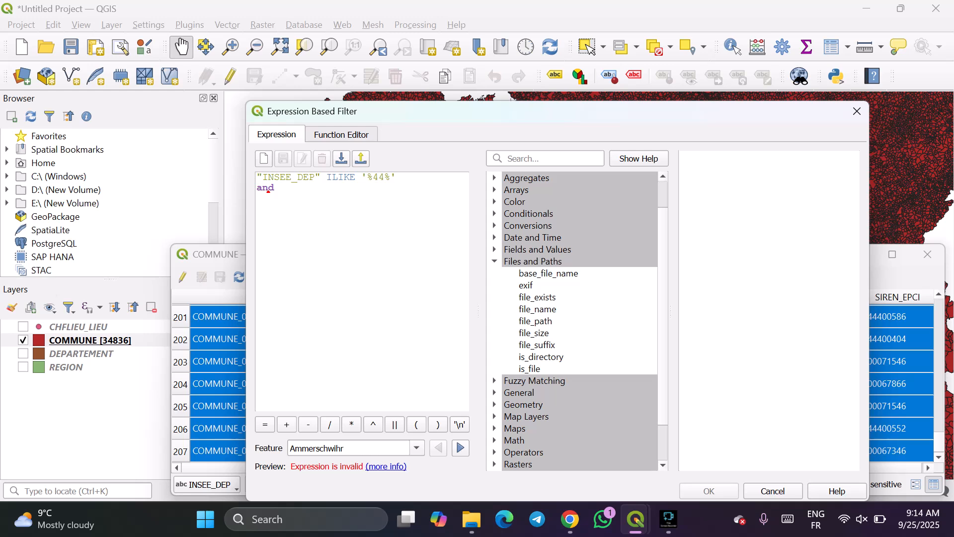
{"action": "scroll", "coordinate": [577, 320], "scroll_direction": "down", "scroll_amount": 2}
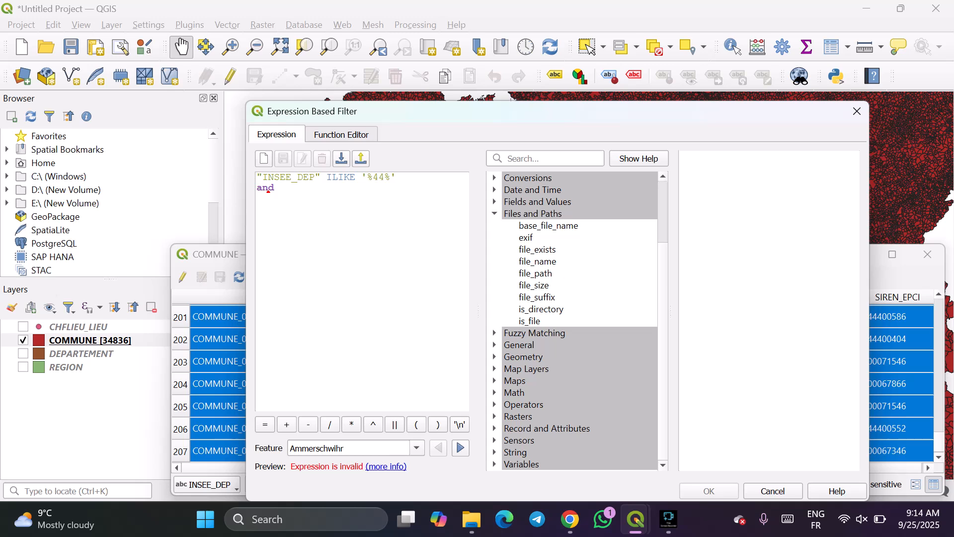
{"action": "left_click", "coordinate": [533, 214]}
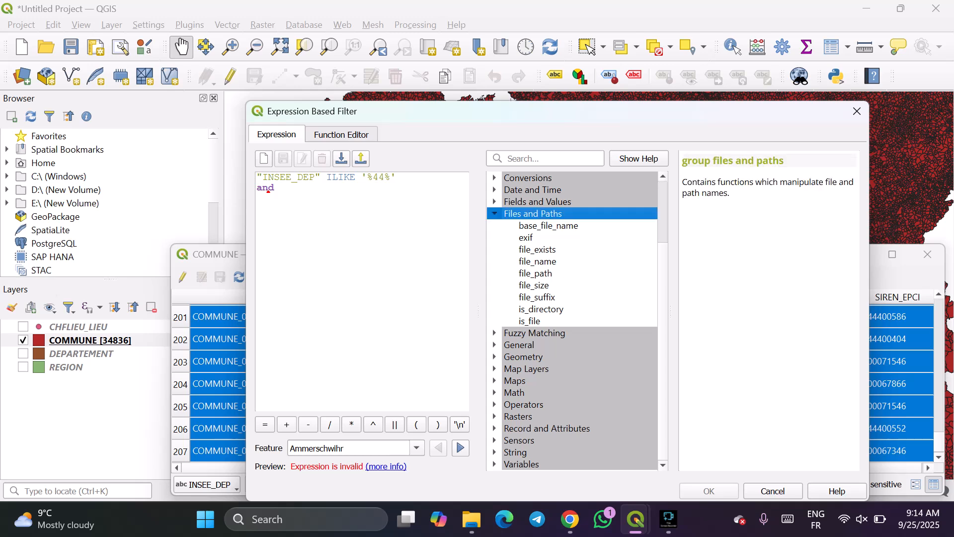
{"action": "double_click", "coordinate": [533, 214]}
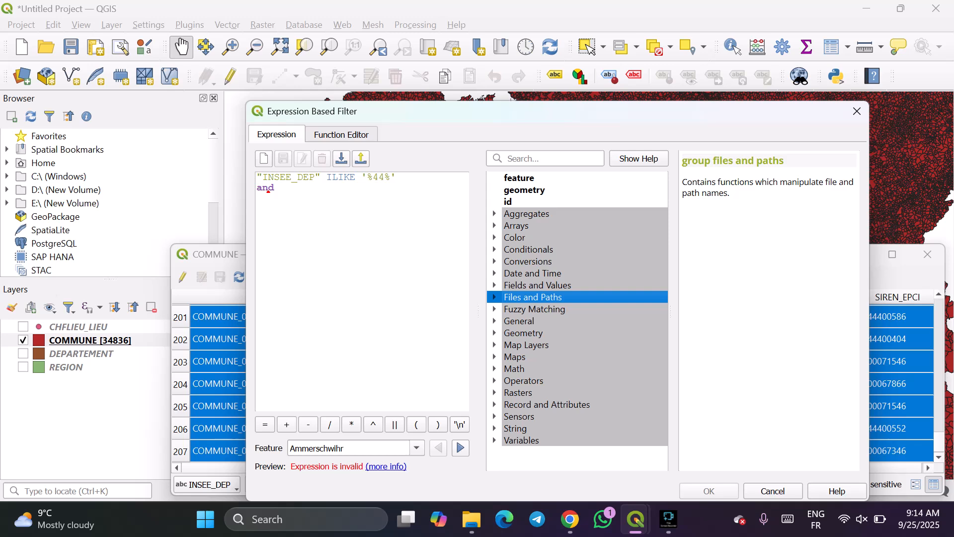
Look up the POPULATION field under Fields and Values and add "POPULATION" after the and operator in the expression.
{"action": "left_click", "coordinate": [495, 286]}
{"action": "scroll", "coordinate": [572, 320], "scroll_direction": "down", "scroll_amount": 1}
{"action": "left_click", "coordinate": [562, 378]}
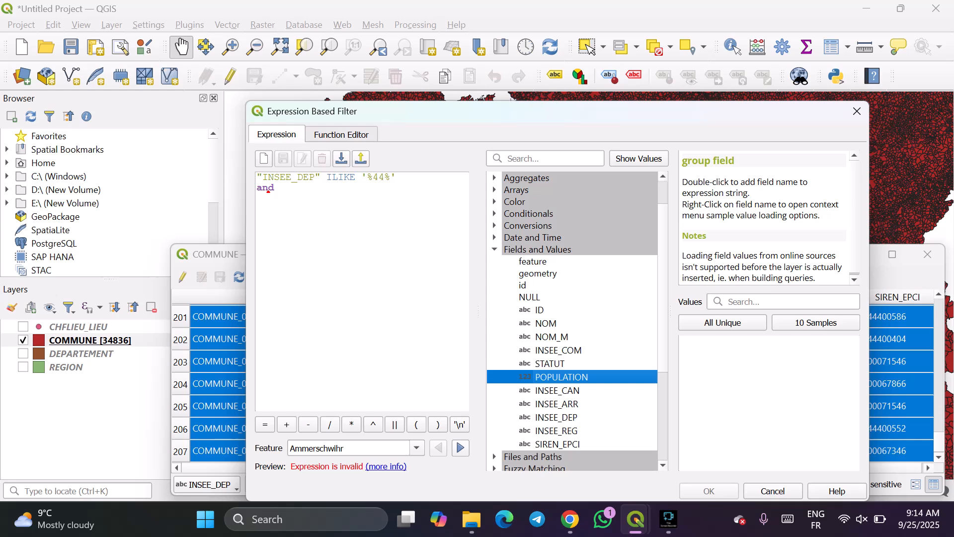
{"action": "left_click", "coordinate": [279, 188]}
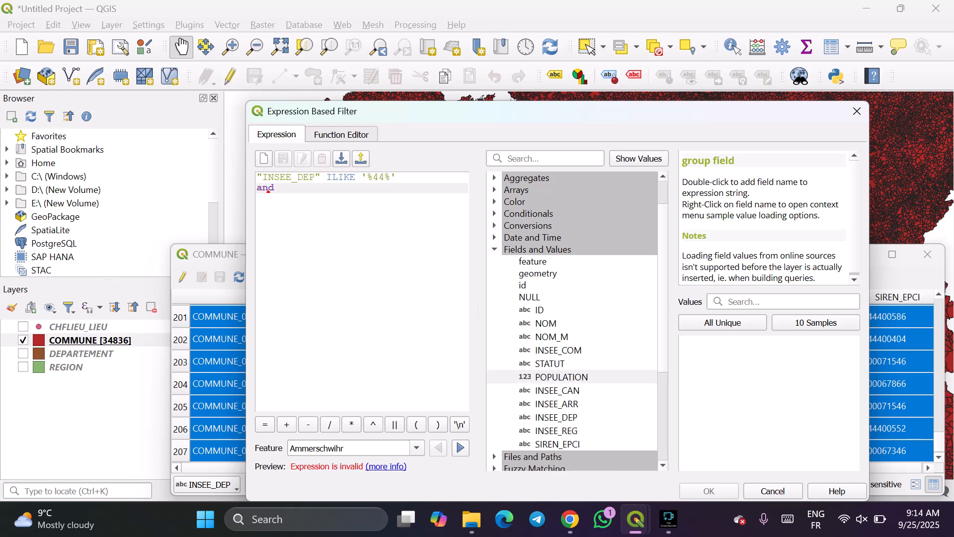
{"action": "type", "text": "\"POP"}
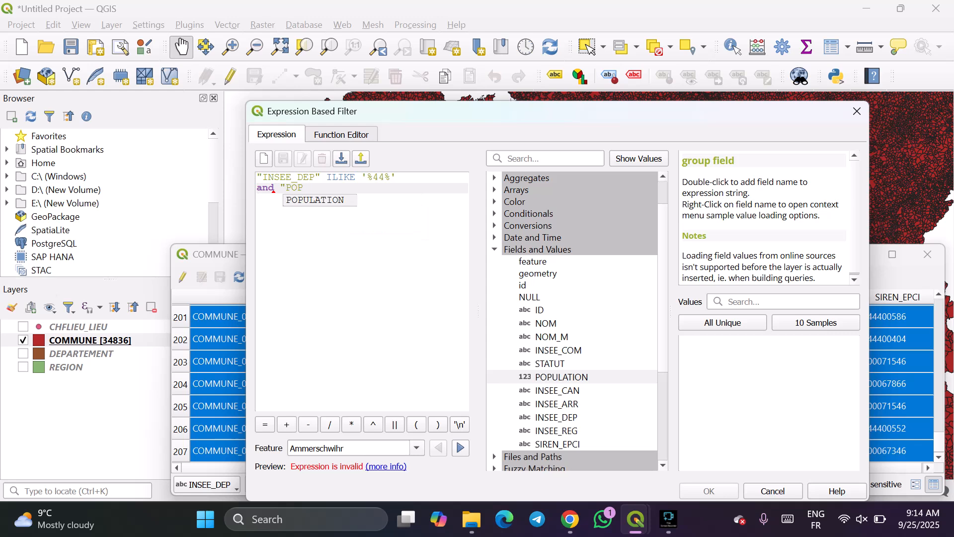
{"action": "type", "text": "ULATI"}
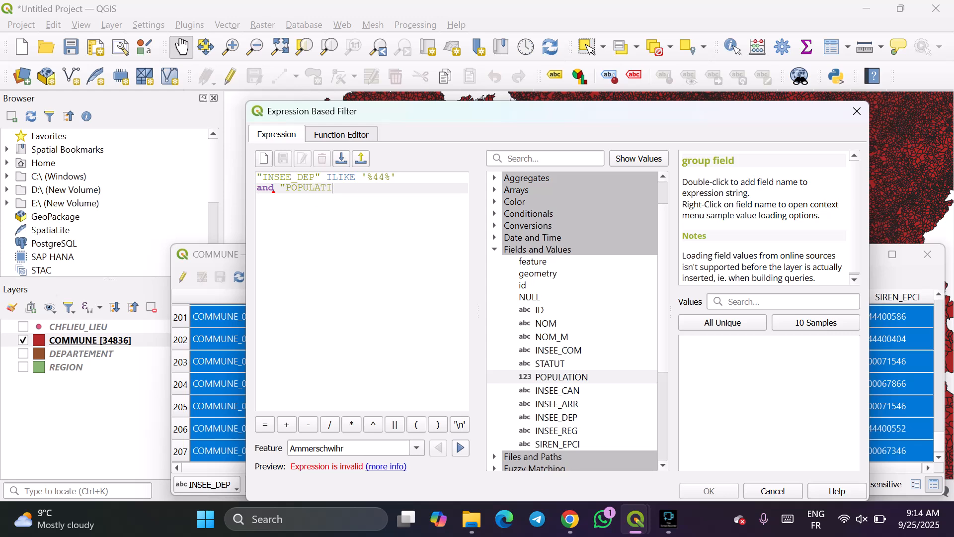
{"action": "type", "text": "ON"}
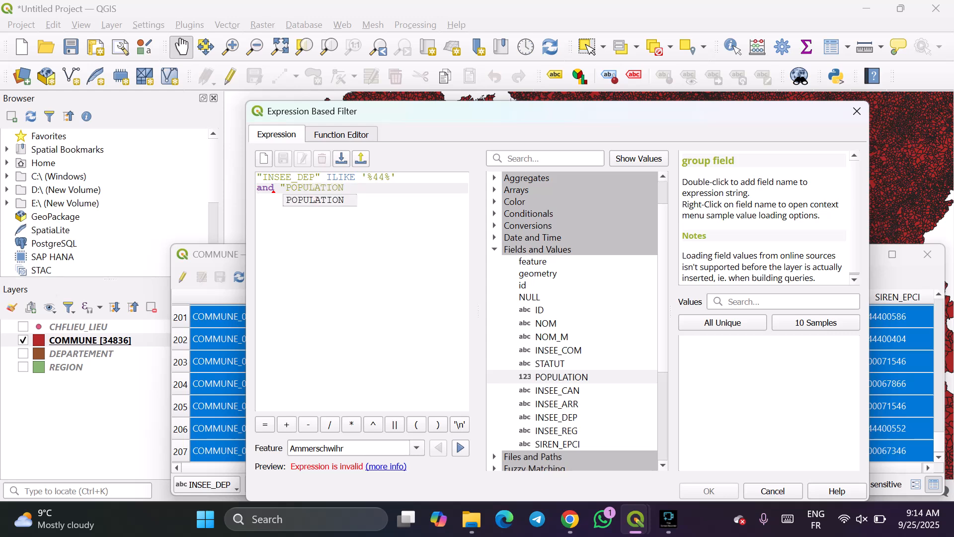
{"action": "type", "text": "\""}
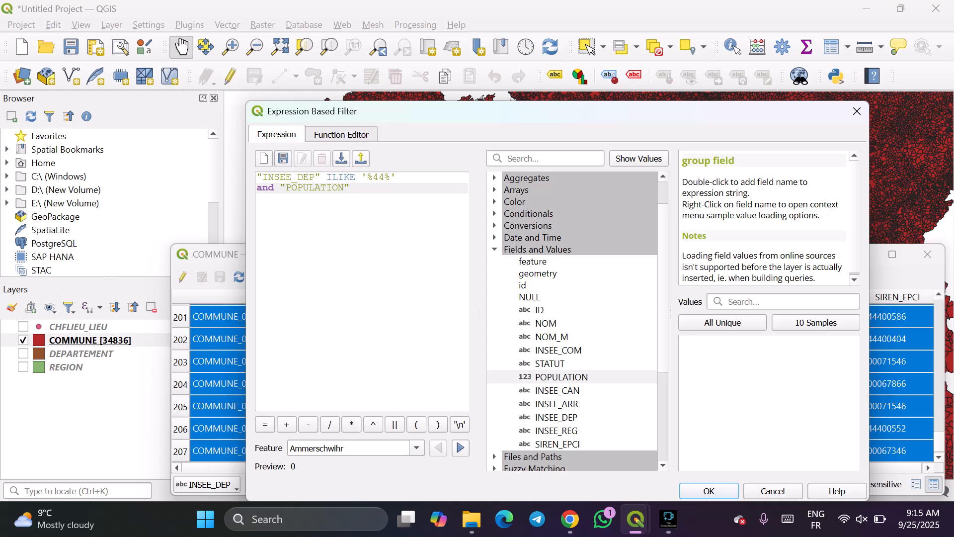
Complete the population condition with < 10000 and apply the expression filter to the COMMUNE table.
{"action": "type", "text": "<"}
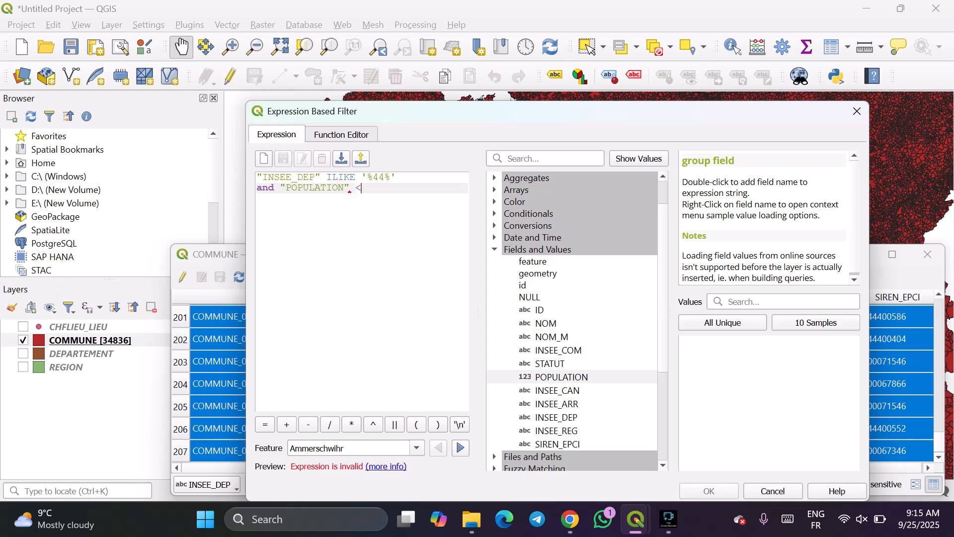
{"action": "type", "text": " 1000"}
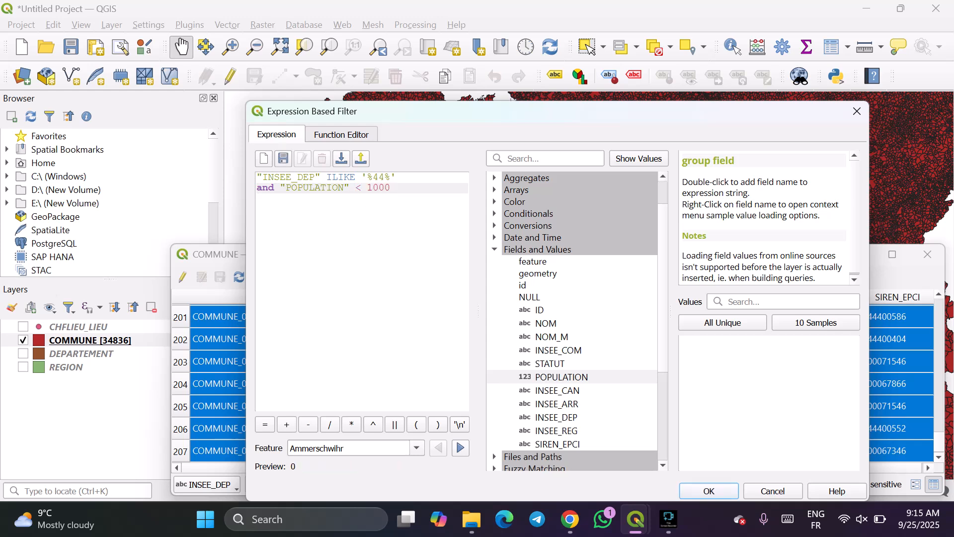
{"action": "type", "text": "0"}
{"action": "left_click", "coordinate": [709, 491]}
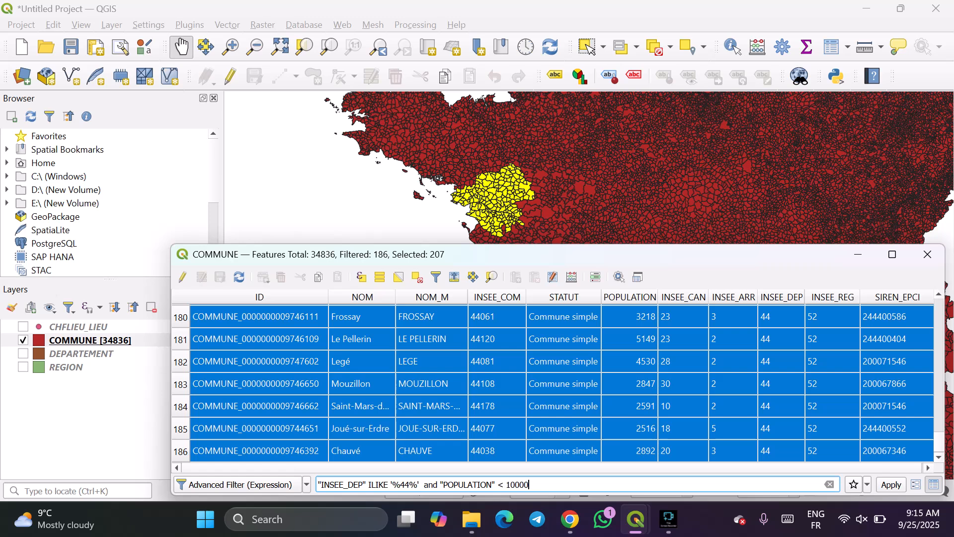
Look through the filtered records of department 44 communes with fewer than 10000 inhabitants, checking the POPULATION values.
{"action": "scroll", "coordinate": [553, 383], "scroll_direction": "up", "scroll_amount": 3}
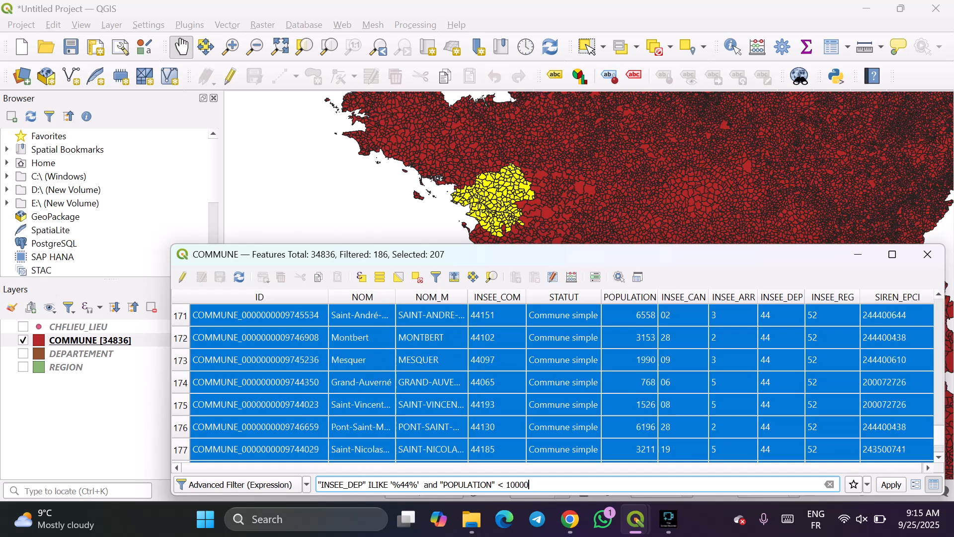
{"action": "scroll", "coordinate": [553, 382], "scroll_direction": "up", "scroll_amount": 2}
{"action": "scroll", "coordinate": [554, 382], "scroll_direction": "down", "scroll_amount": 5}
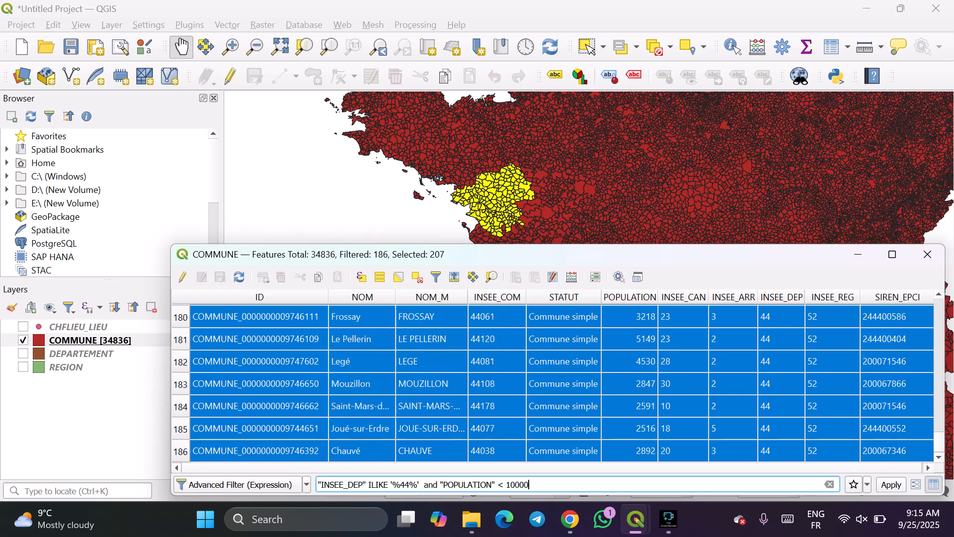
{"action": "scroll", "coordinate": [554, 382], "scroll_direction": "up", "scroll_amount": 9}
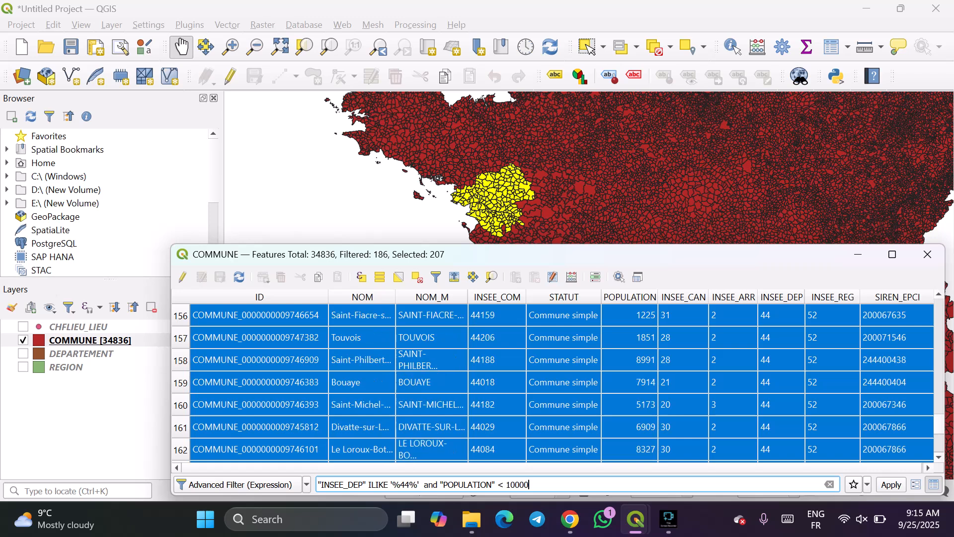
{"action": "scroll", "coordinate": [553, 383], "scroll_direction": "up", "scroll_amount": 2}
{"action": "scroll", "coordinate": [553, 383], "scroll_direction": "up", "scroll_amount": 3}
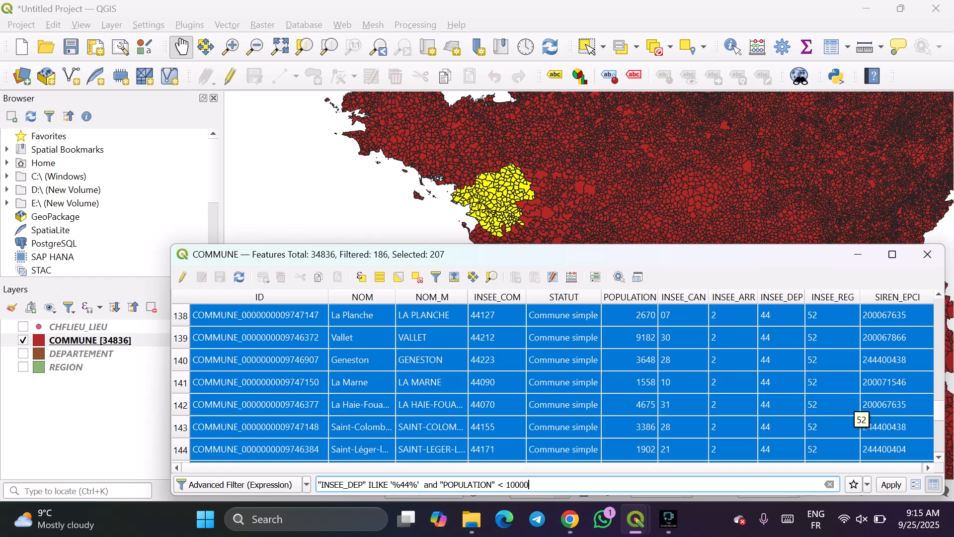
{"action": "scroll", "coordinate": [857, 415], "scroll_direction": "up", "scroll_amount": 14}
{"action": "scroll", "coordinate": [560, 383], "scroll_direction": "up", "scroll_amount": 20}
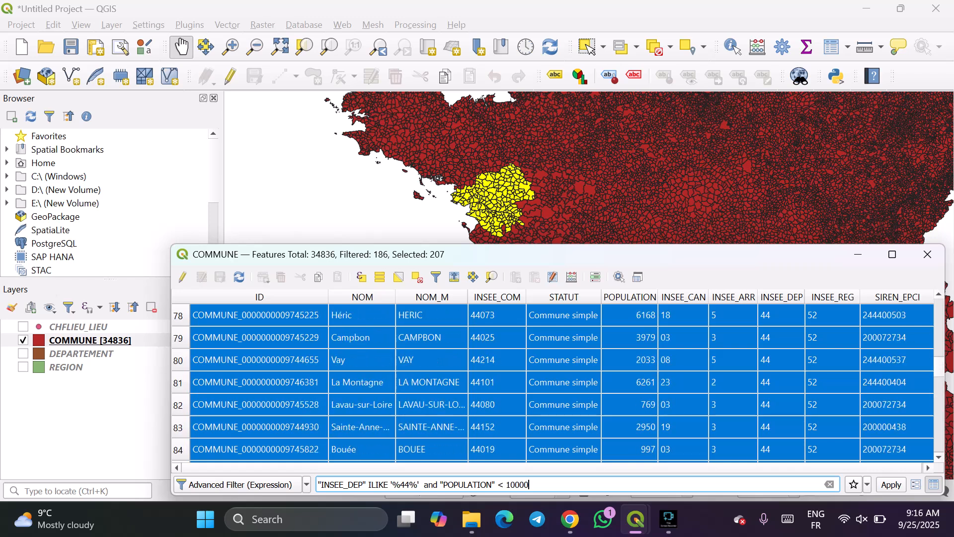
{"action": "scroll", "coordinate": [559, 383], "scroll_direction": "up", "scroll_amount": 11}
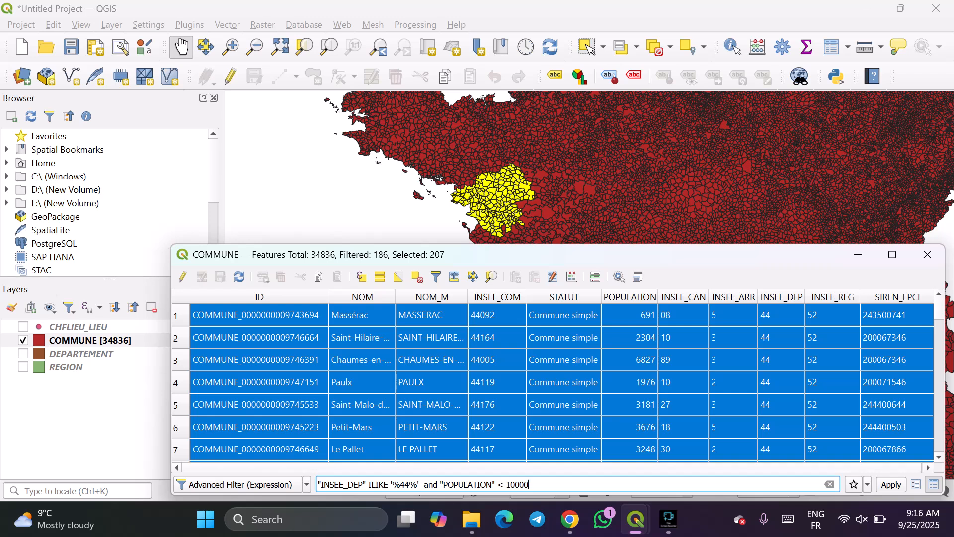
{"action": "left_click", "coordinate": [896, 382]}
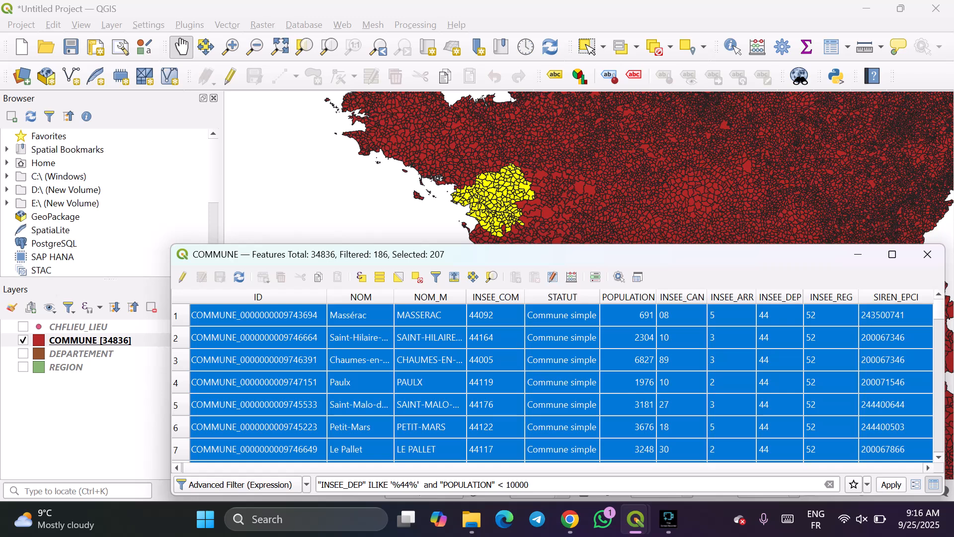
{"action": "scroll", "coordinate": [557, 383], "scroll_direction": "down", "scroll_amount": 17}
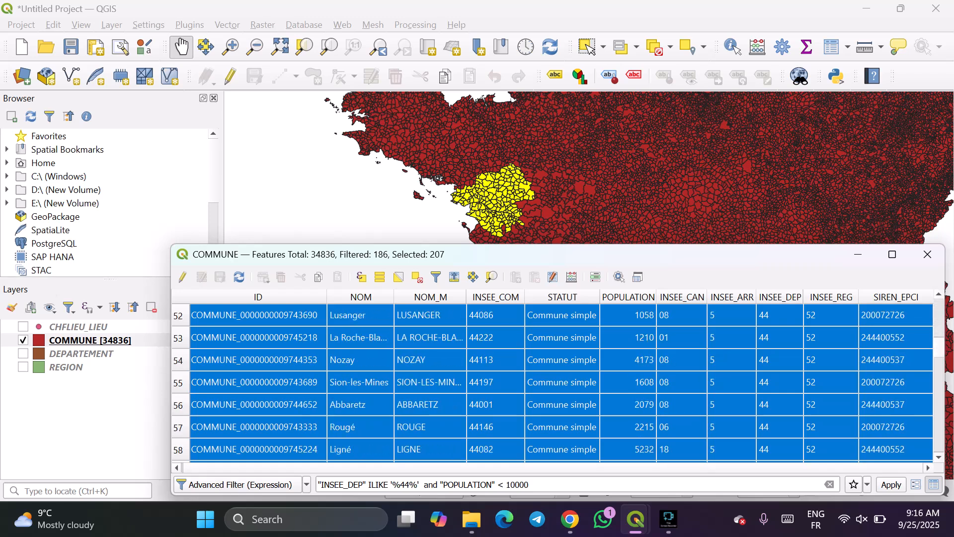
Change the population condition in the COMMUNE table's filter expression to < 5000, apply the filter and review the remaining department 44 records.
{"action": "scroll", "coordinate": [557, 383], "scroll_direction": "down", "scroll_amount": 19}
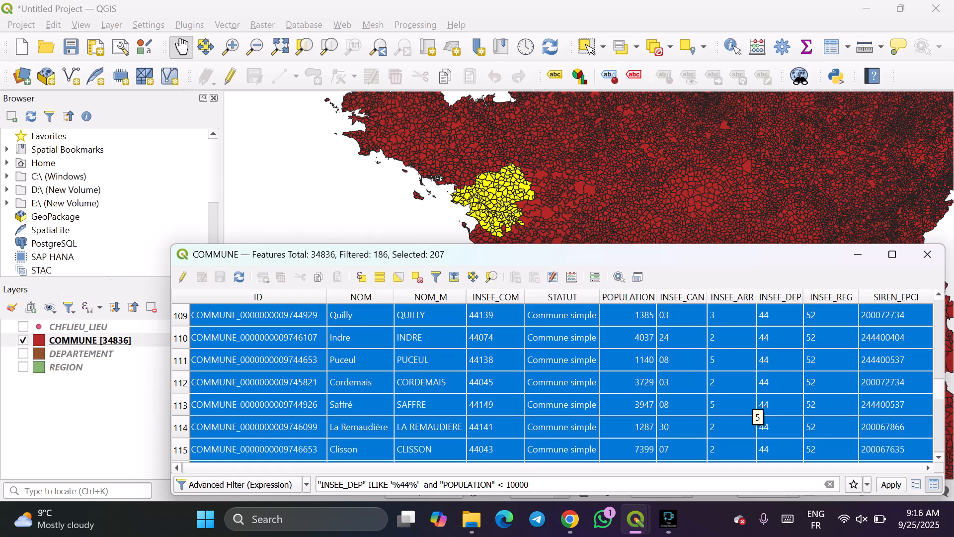
{"action": "left_click", "coordinate": [531, 484]}
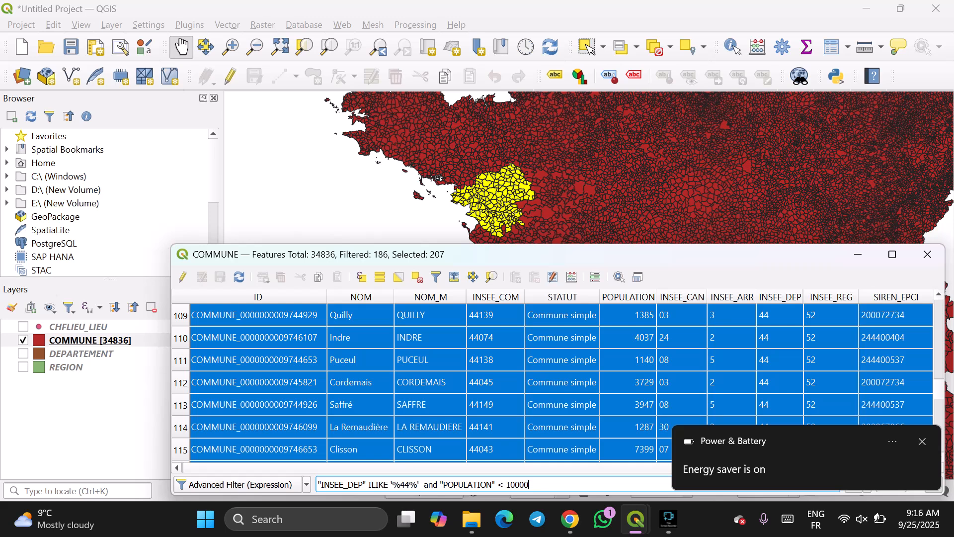
{"action": "key", "text": "BackSpace"}
{"action": "key", "text": "BackSpace"}
{"action": "key", "text": "BackSpace"}
{"action": "key", "text": "BackSpace"}
{"action": "key", "text": "BackSpace"}
{"action": "key", "text": "ctrl+a"}
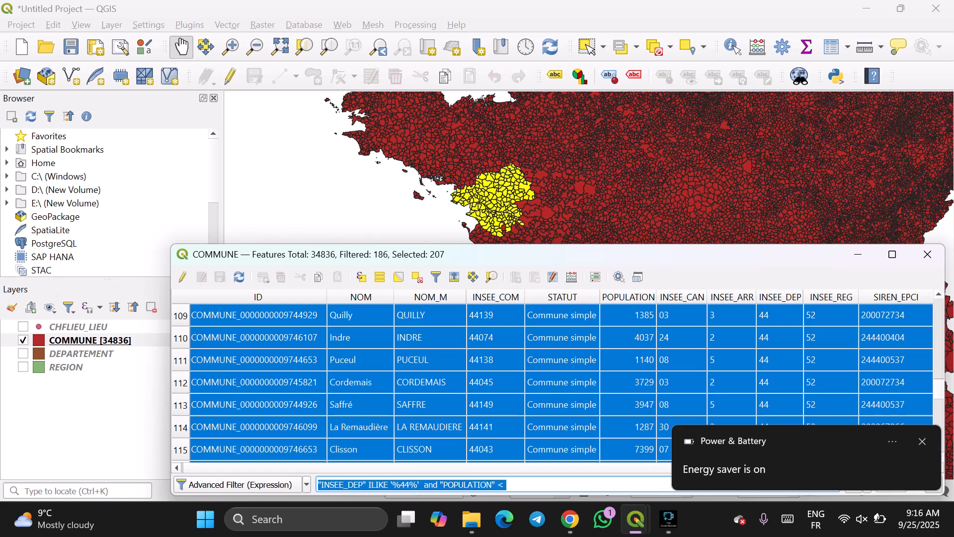
{"action": "key", "text": "Right"}
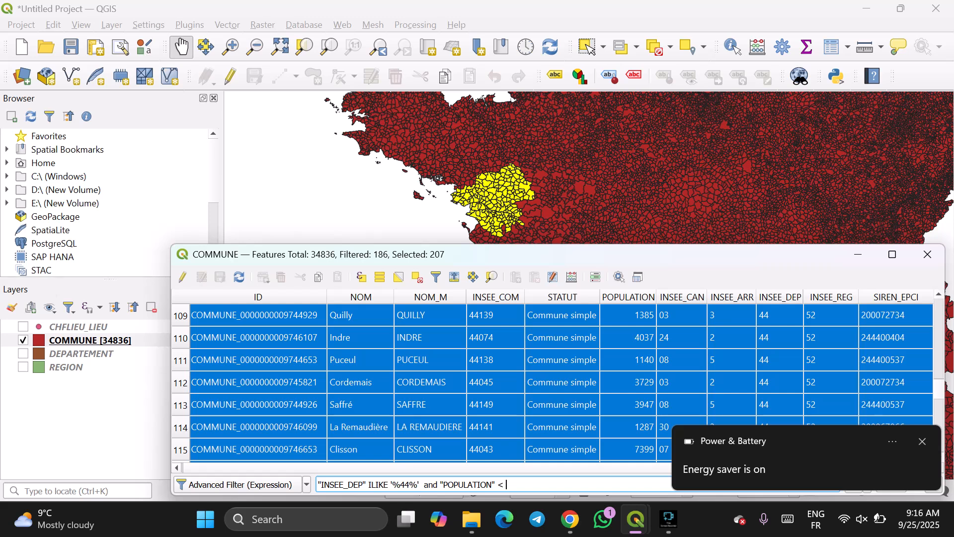
{"action": "type", "text": "5000"}
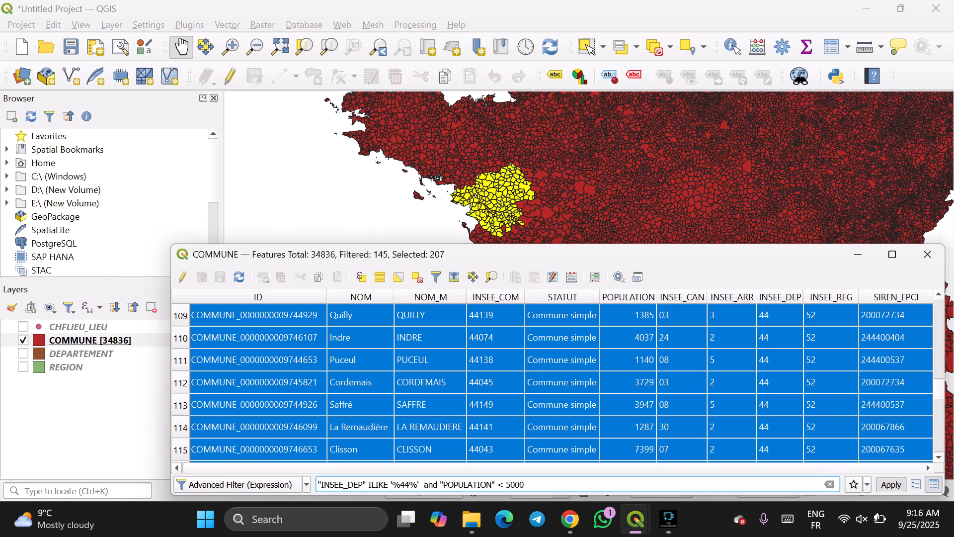
{"action": "left_click", "coordinate": [891, 485]}
{"action": "scroll", "coordinate": [553, 382], "scroll_direction": "down", "scroll_amount": 3}
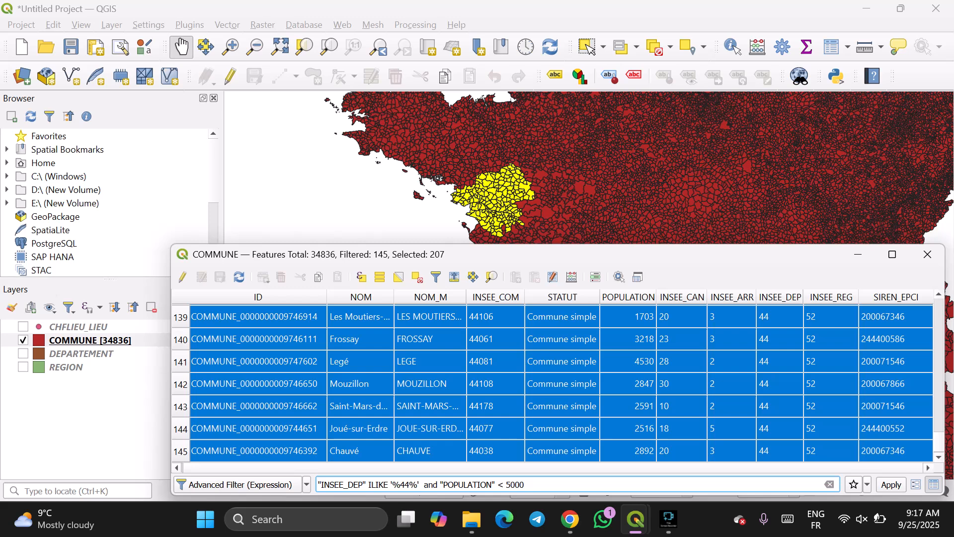
{"action": "left_click", "coordinate": [668, 519]}
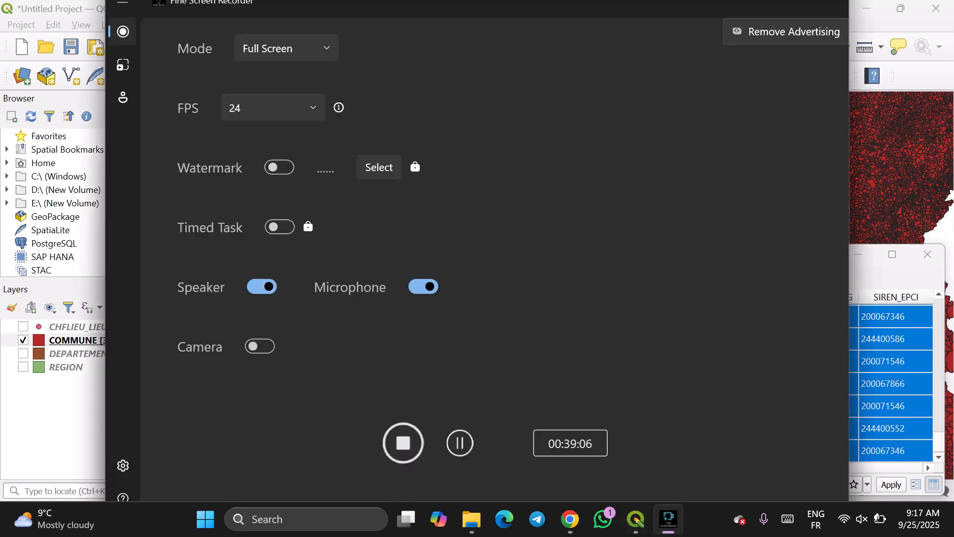